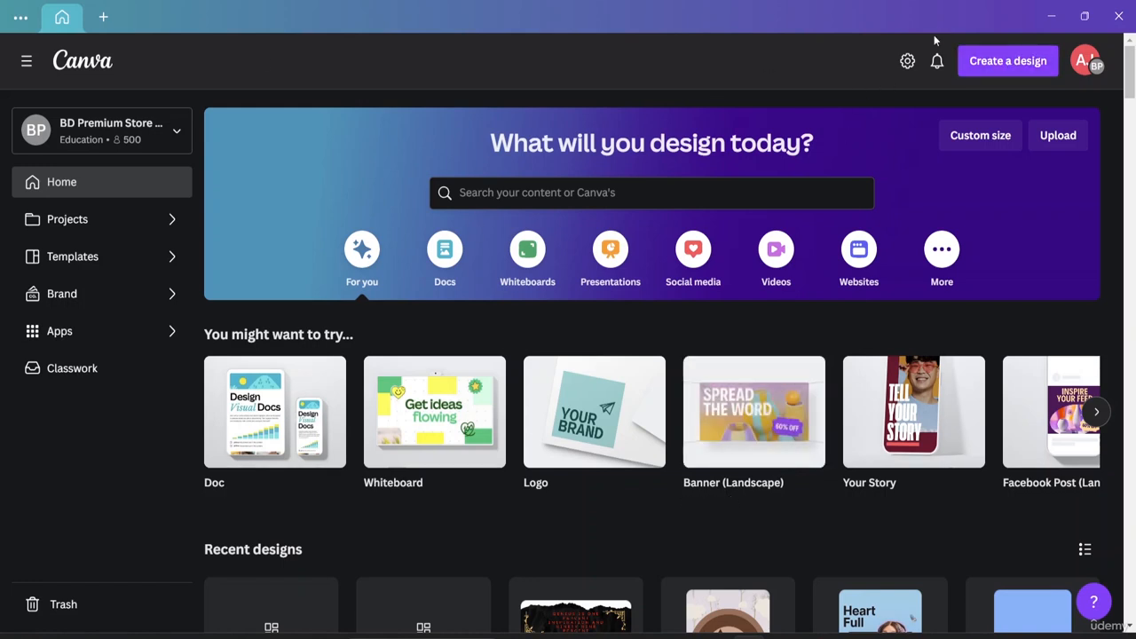
Step: Create a new blank design from the Logo preset sized 500 × 500 px
{"action": "left_click", "coordinate": [981, 76]}
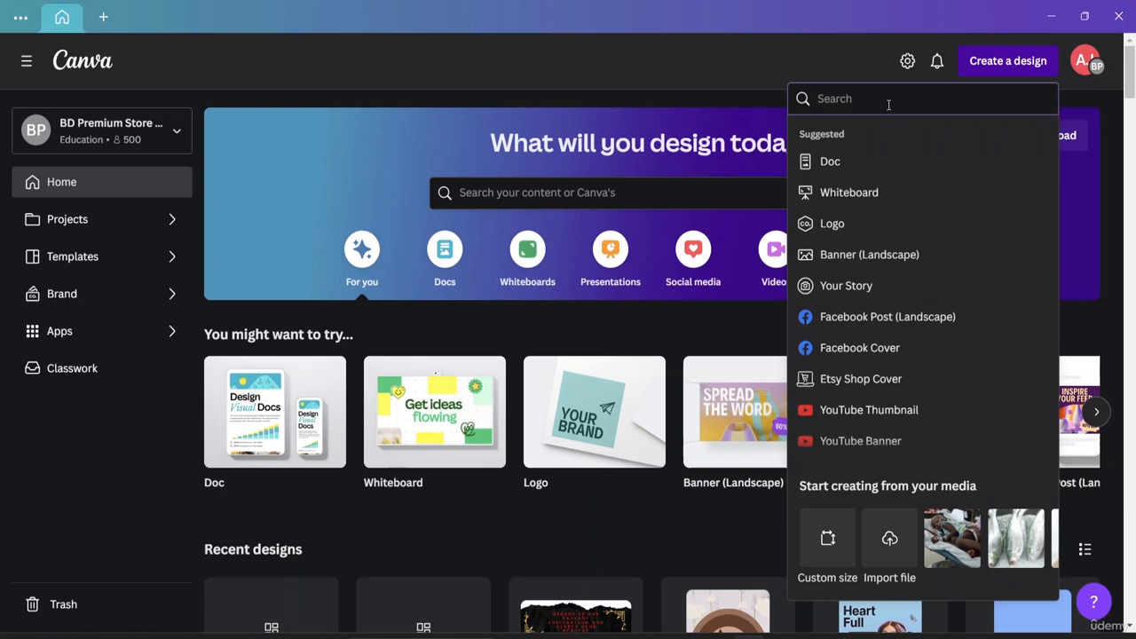
{"action": "type", "text": "Logdo"}
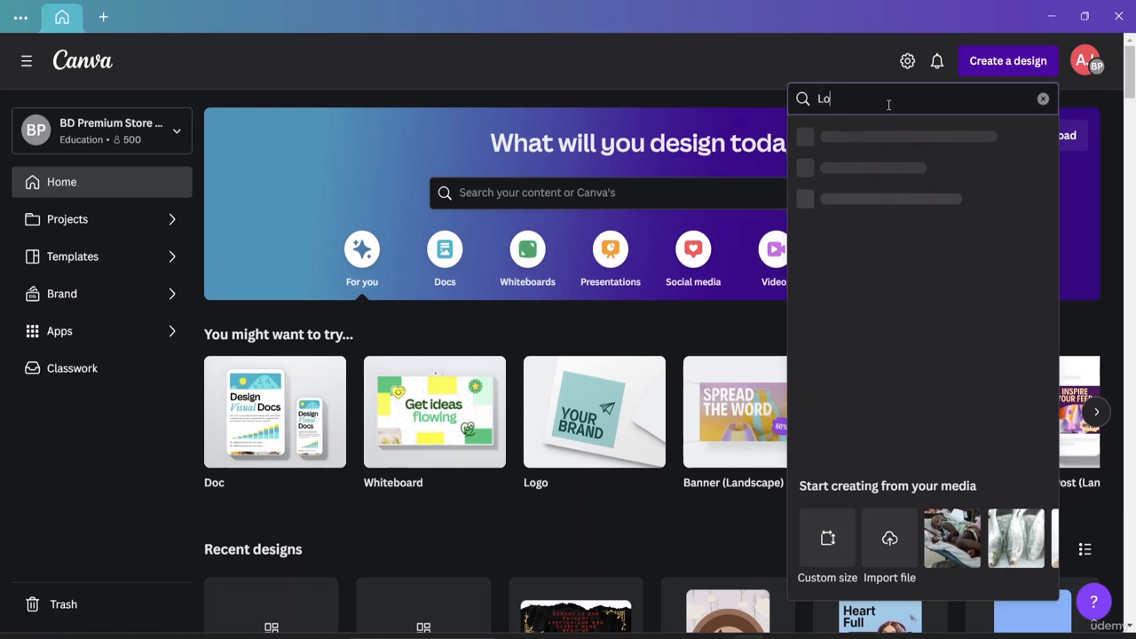
{"action": "key", "text": "BackSpace"}
{"action": "key", "text": "BackSpace"}
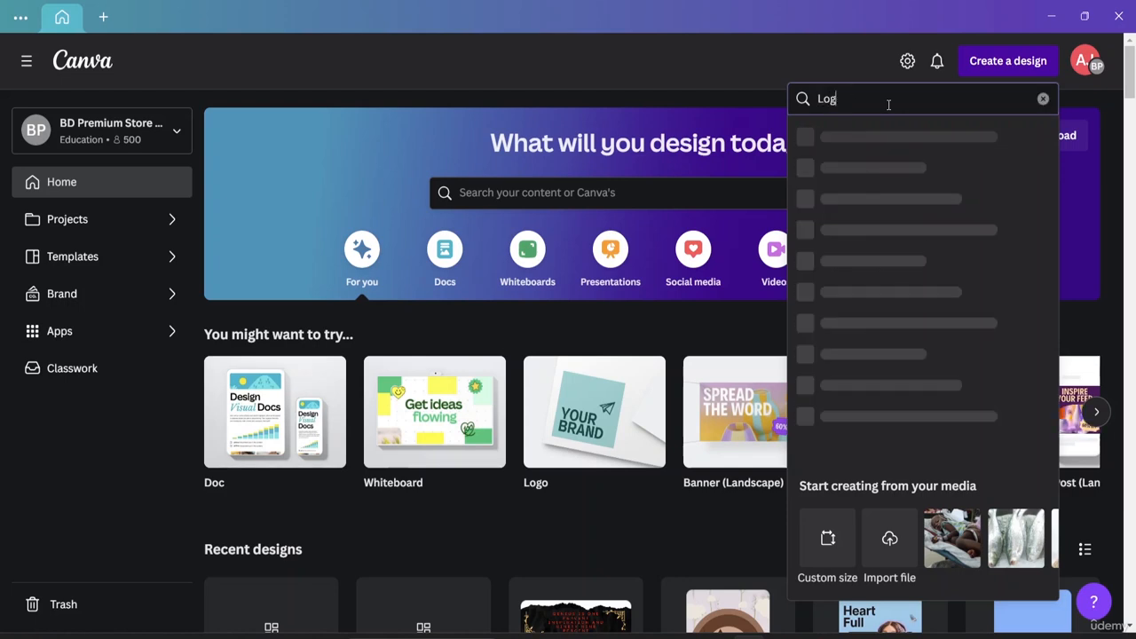
{"action": "type", "text": "oo"}
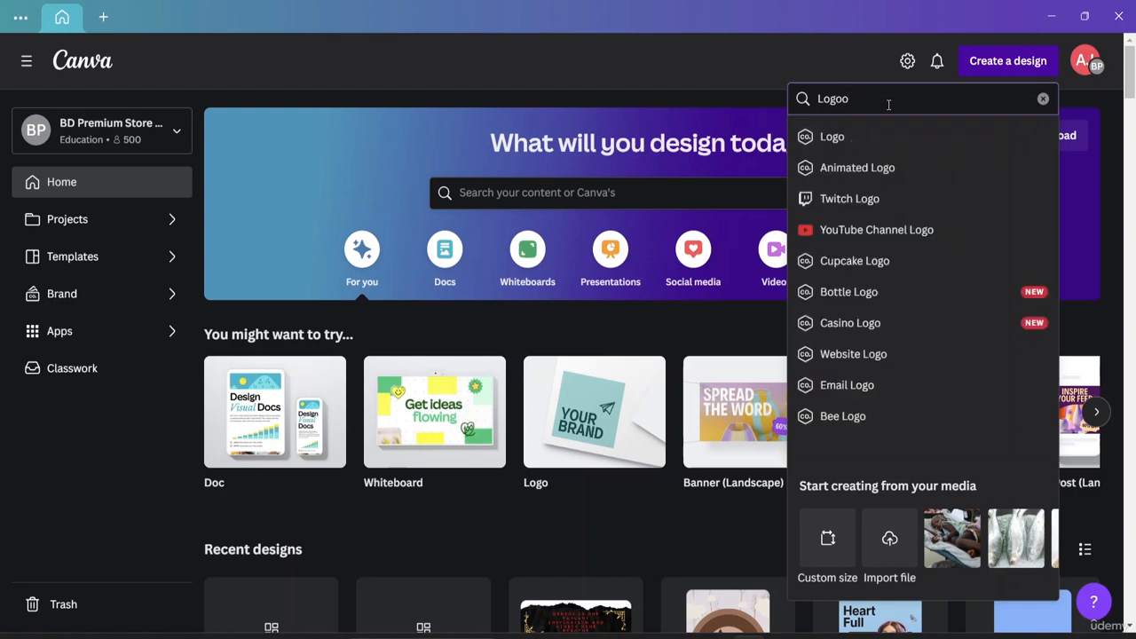
{"action": "key", "text": "BackSpace"}
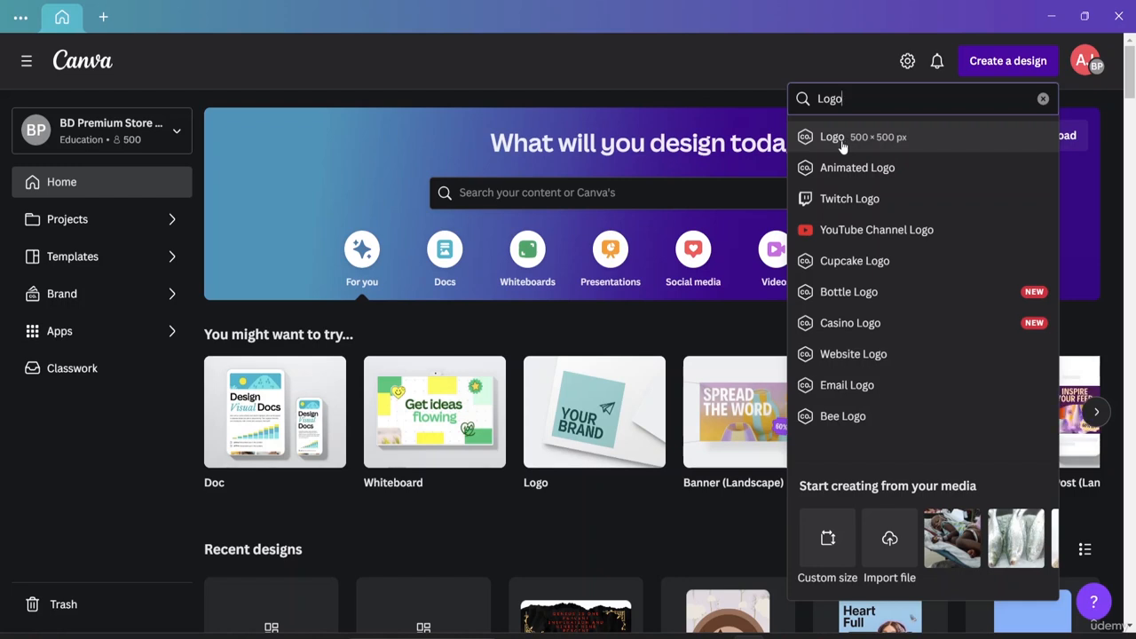
{"action": "left_click", "coordinate": [842, 142]}
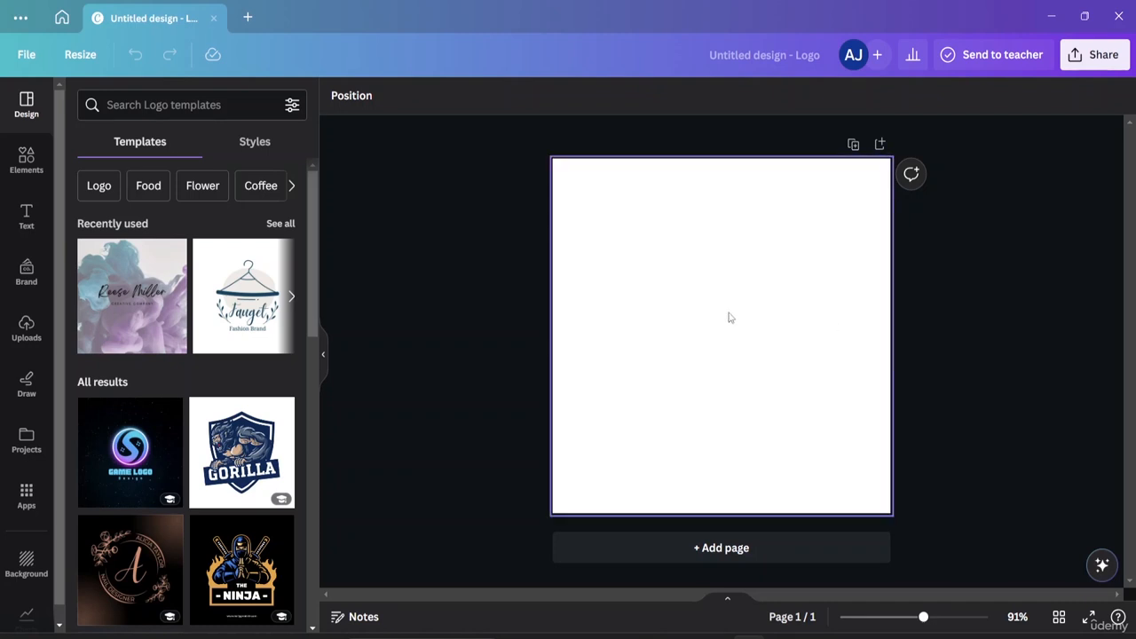
Step: Add two text boxes to the blank page and move one down so they are clearly separated
{"action": "left_click", "coordinate": [27, 217]}
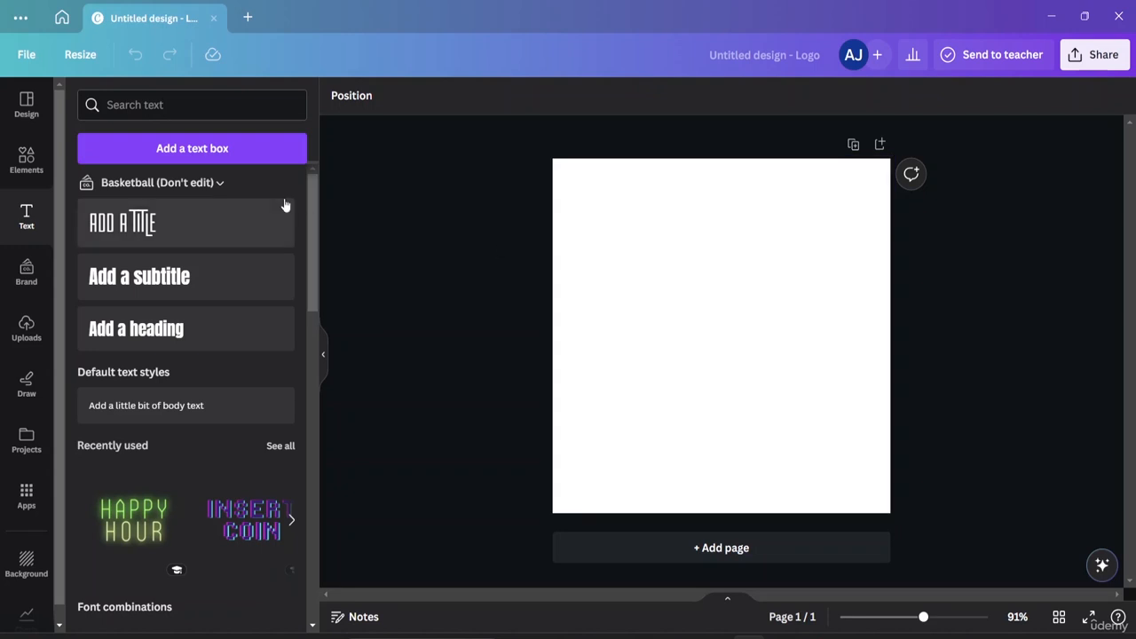
{"action": "left_click", "coordinate": [210, 158]}
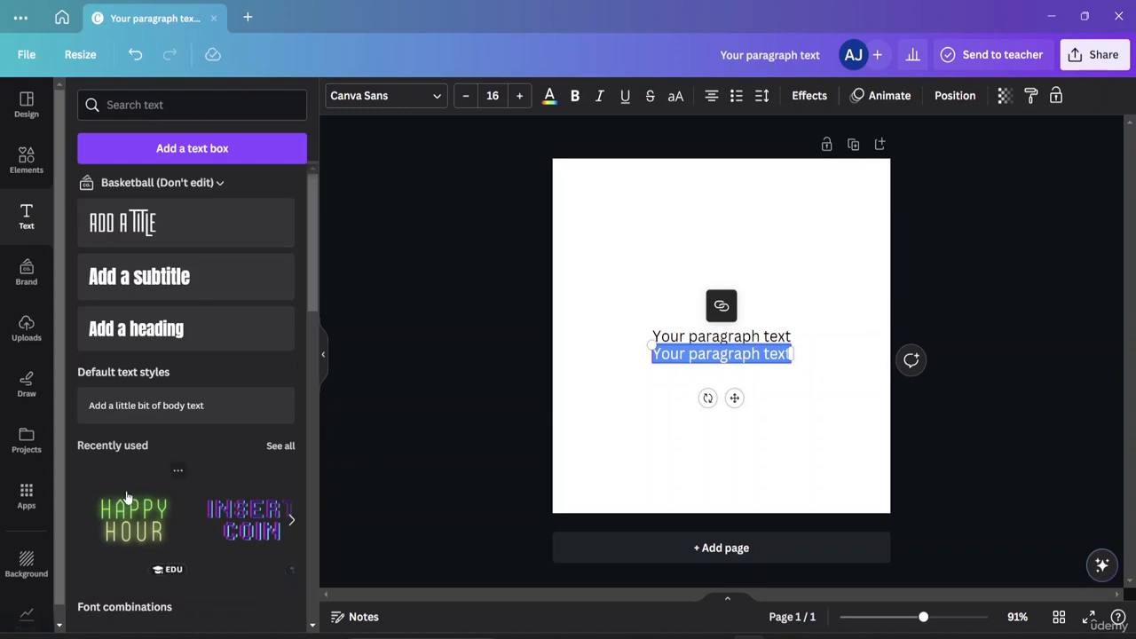
{"action": "left_click", "coordinate": [26, 499]}
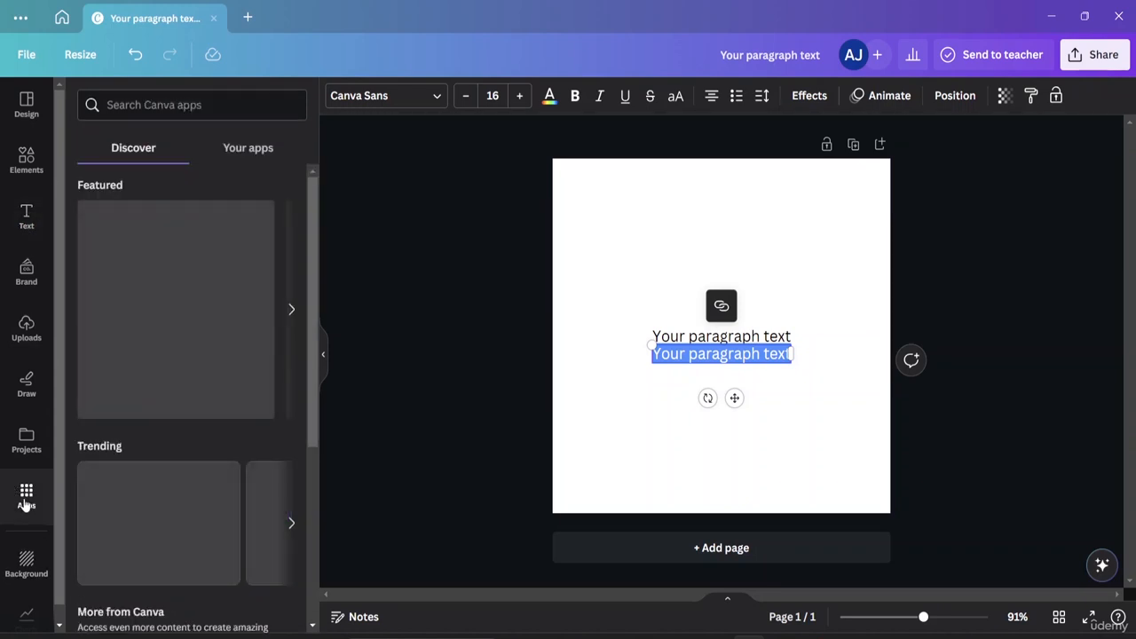
{"action": "left_click", "coordinate": [26, 439]}
{"action": "left_click", "coordinate": [27, 384]}
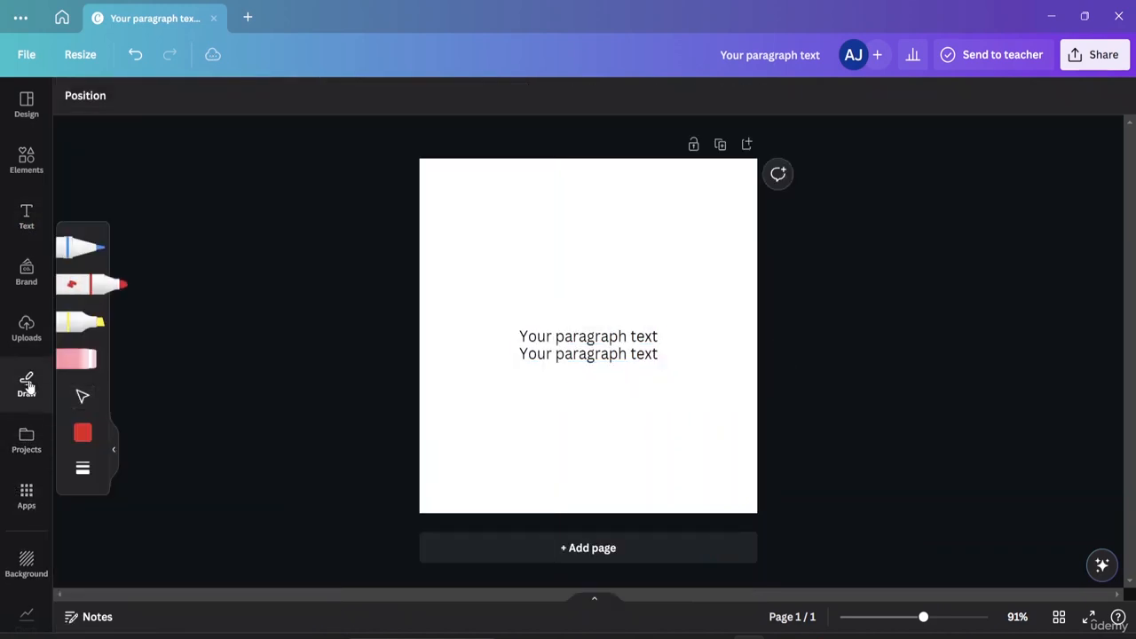
{"action": "left_click", "coordinate": [82, 397]}
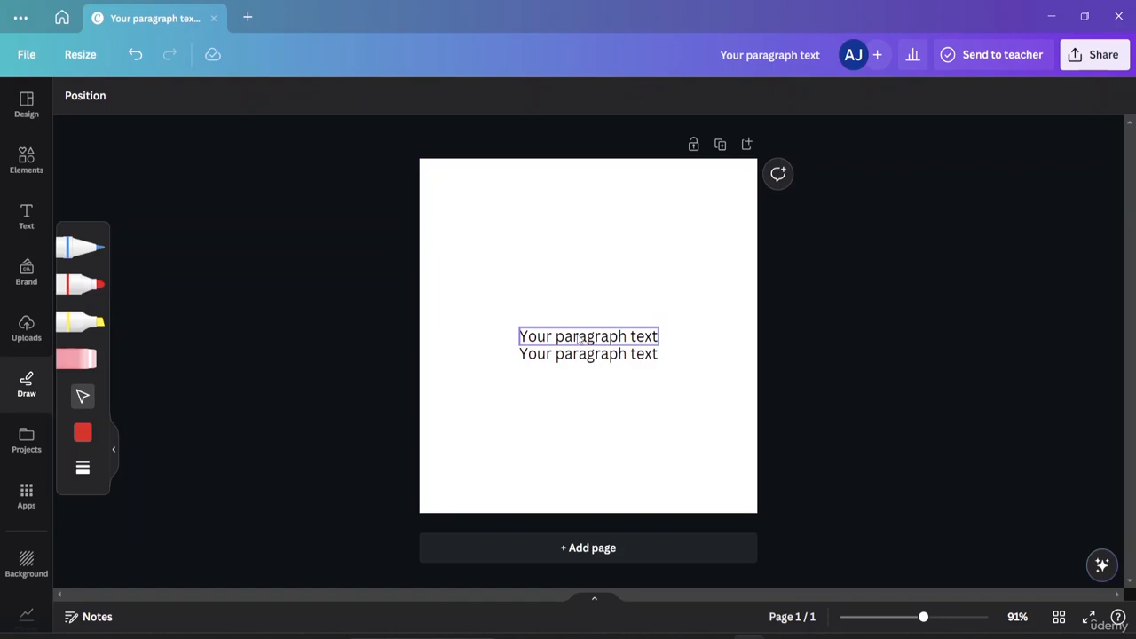
{"action": "left_click_drag", "start_coordinate": [578, 340], "coordinate": [578, 389]}
Step: Replace the lower text box's placeholder with the letter O and move it to the lower-left part of the page
{"action": "double_click", "coordinate": [656, 397]}
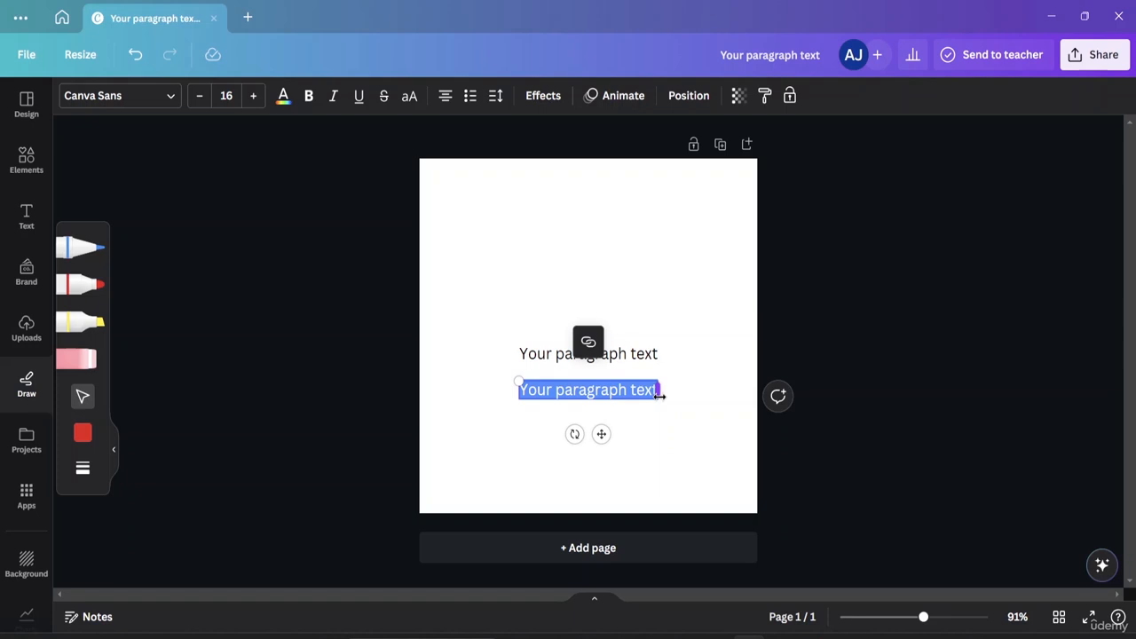
{"action": "type", "text": "C"}
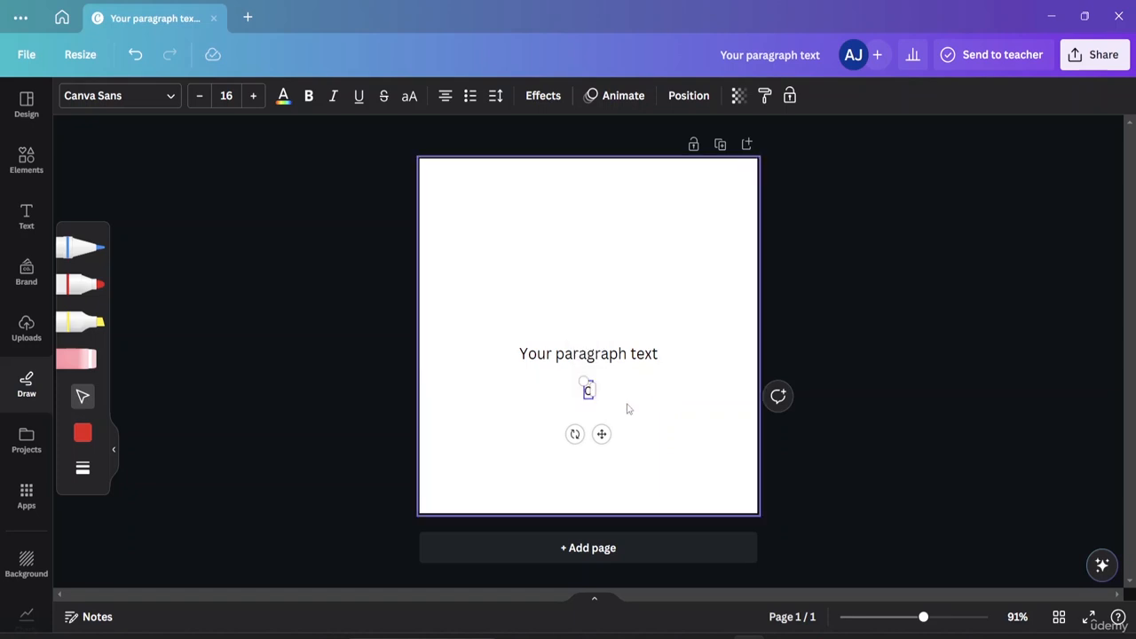
{"action": "left_click", "coordinate": [618, 407]}
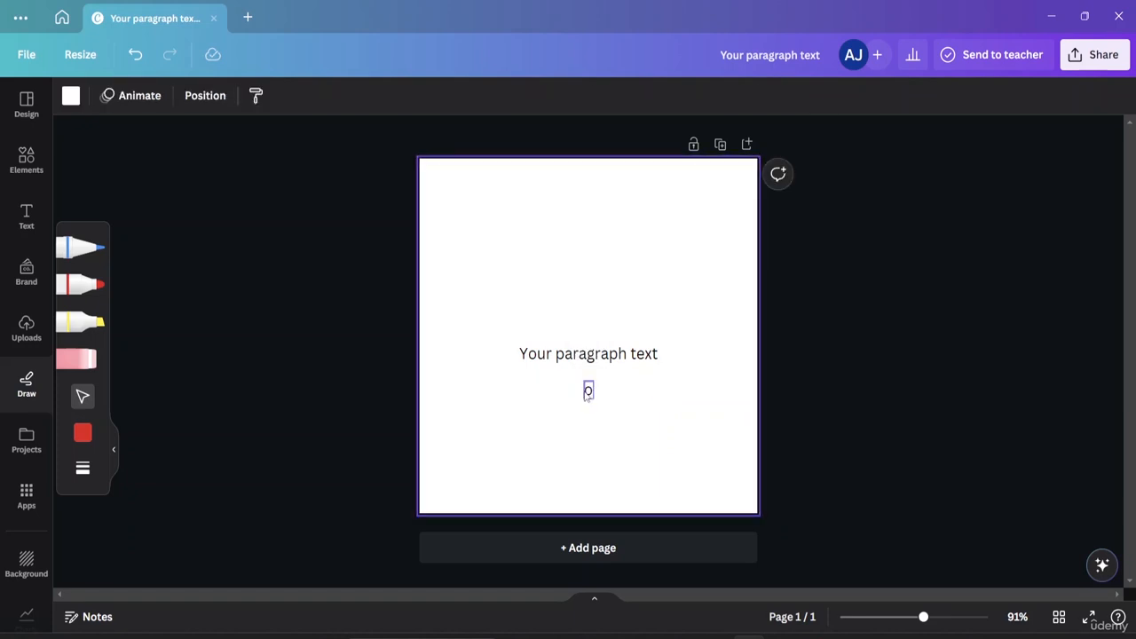
{"action": "left_click", "coordinate": [587, 391]}
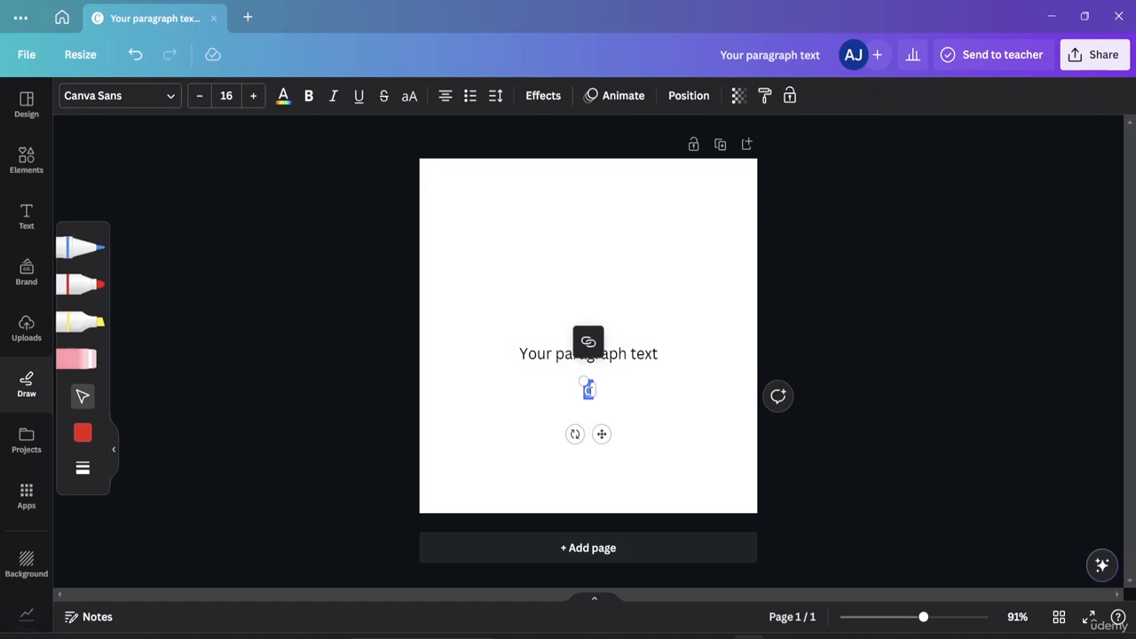
{"action": "left_click", "coordinate": [591, 391]}
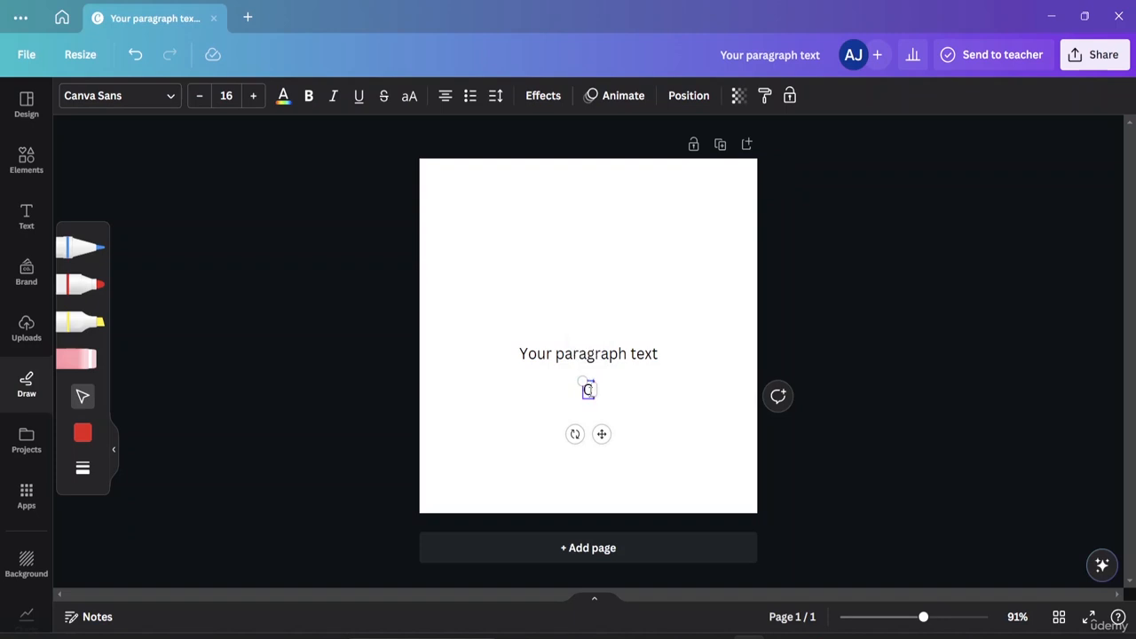
{"action": "left_click", "coordinate": [657, 406]}
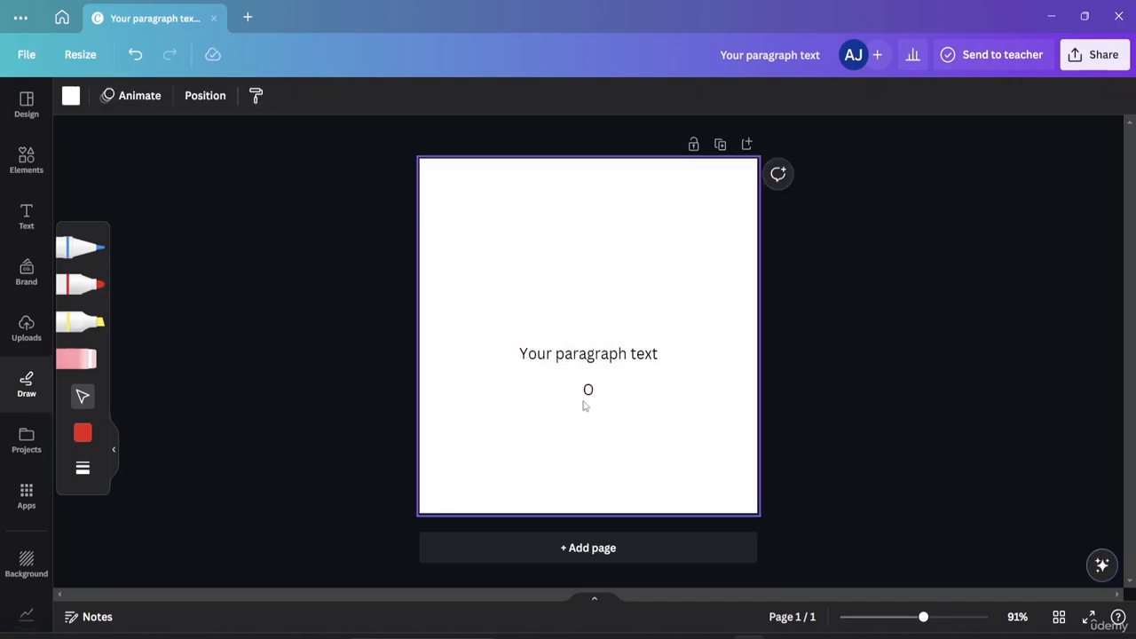
{"action": "left_click_drag", "start_coordinate": [589, 397], "coordinate": [472, 392]}
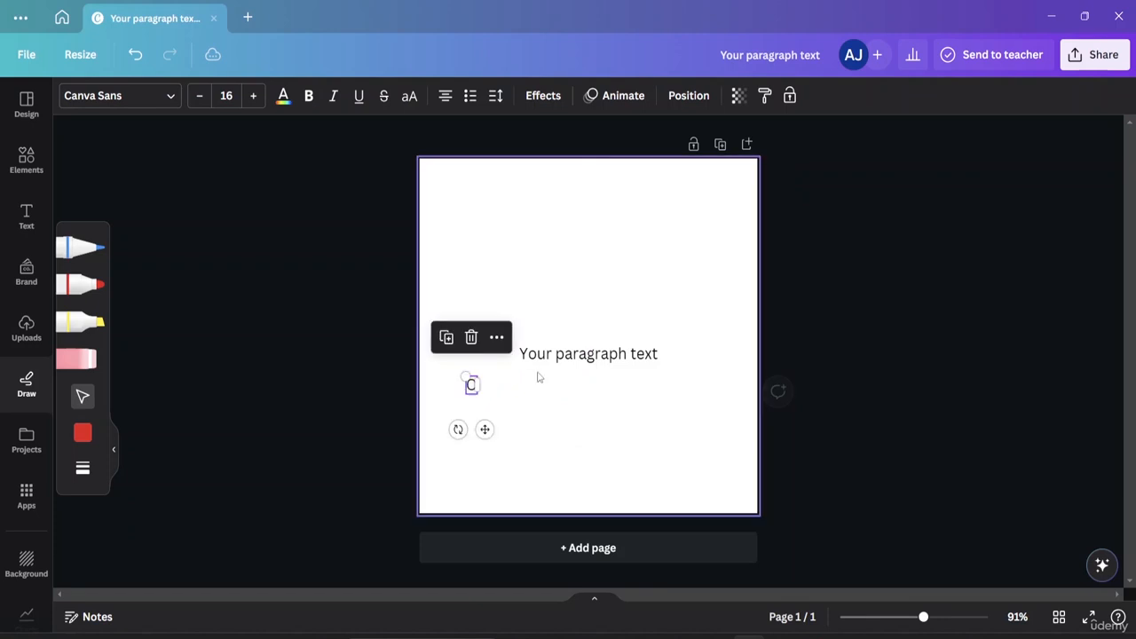
Step: Replace the remaining placeholder text with RIS in capital letters
{"action": "left_click", "coordinate": [542, 355]}
{"action": "left_click", "coordinate": [542, 355]}
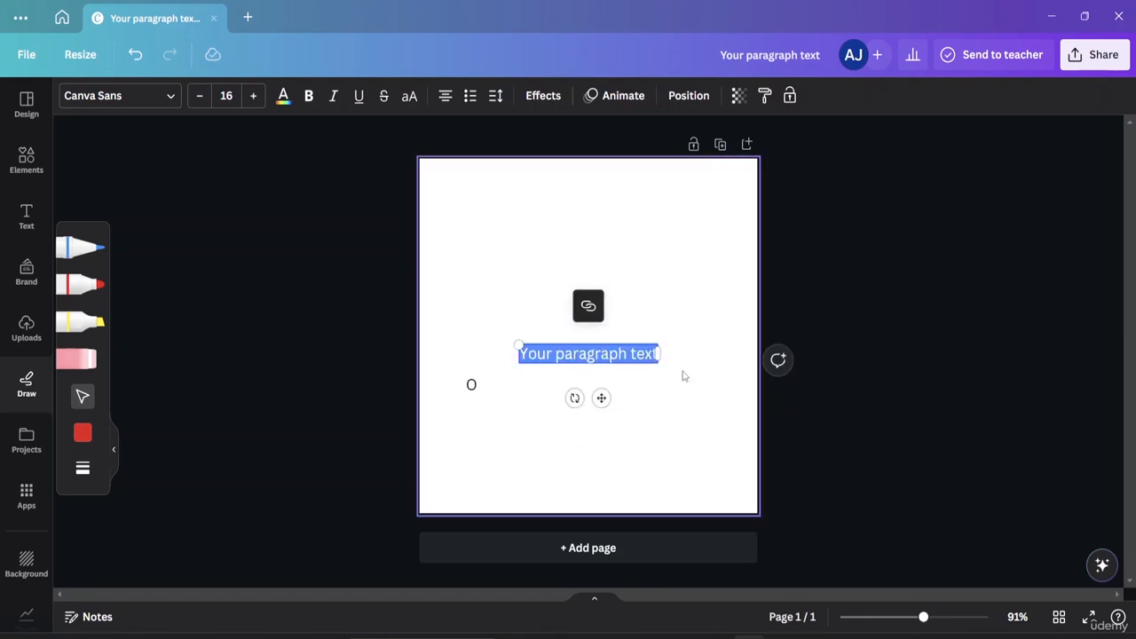
{"action": "type", "text": "ris"}
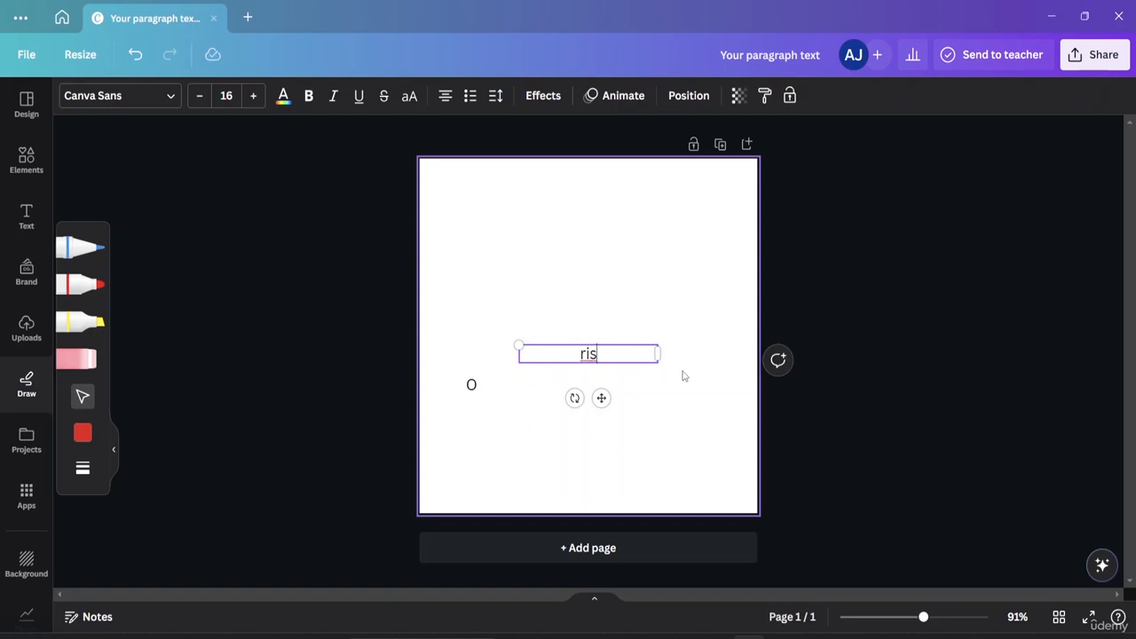
{"action": "key", "text": "BackSpace"}
{"action": "key", "text": "BackSpace"}
{"action": "type", "text": "RIS"}
Step: Narrow the RIS text box and place it right after the O so they read ORIS
{"action": "left_click", "coordinate": [629, 406]}
{"action": "left_click", "coordinate": [600, 360]}
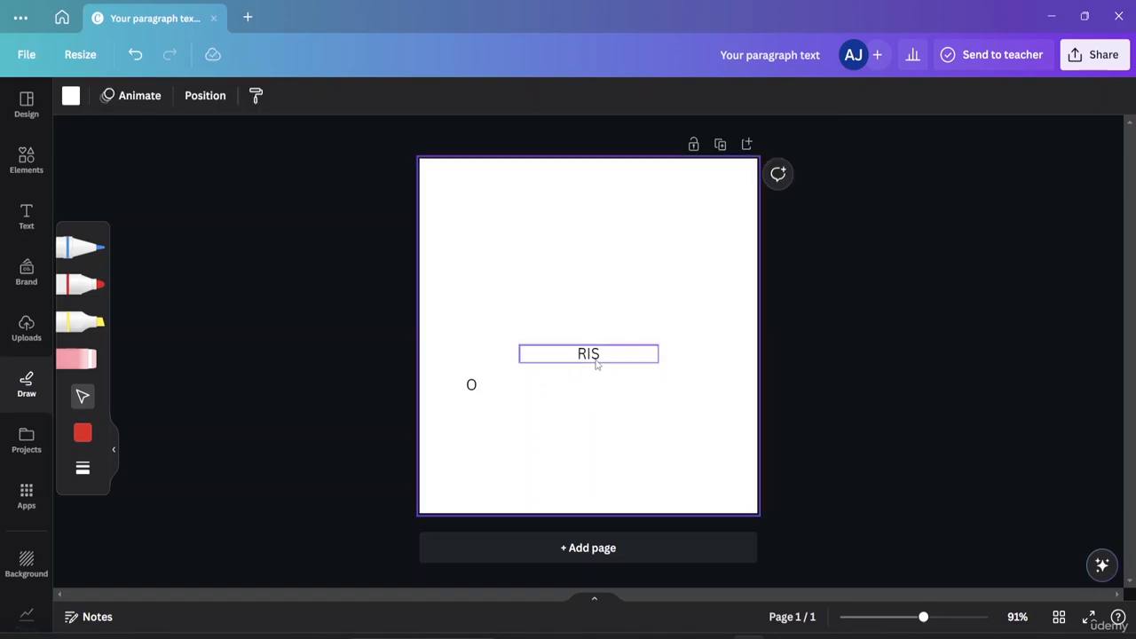
{"action": "left_click_drag", "start_coordinate": [658, 354], "coordinate": [483, 385]}
{"action": "left_click", "coordinate": [545, 364]}
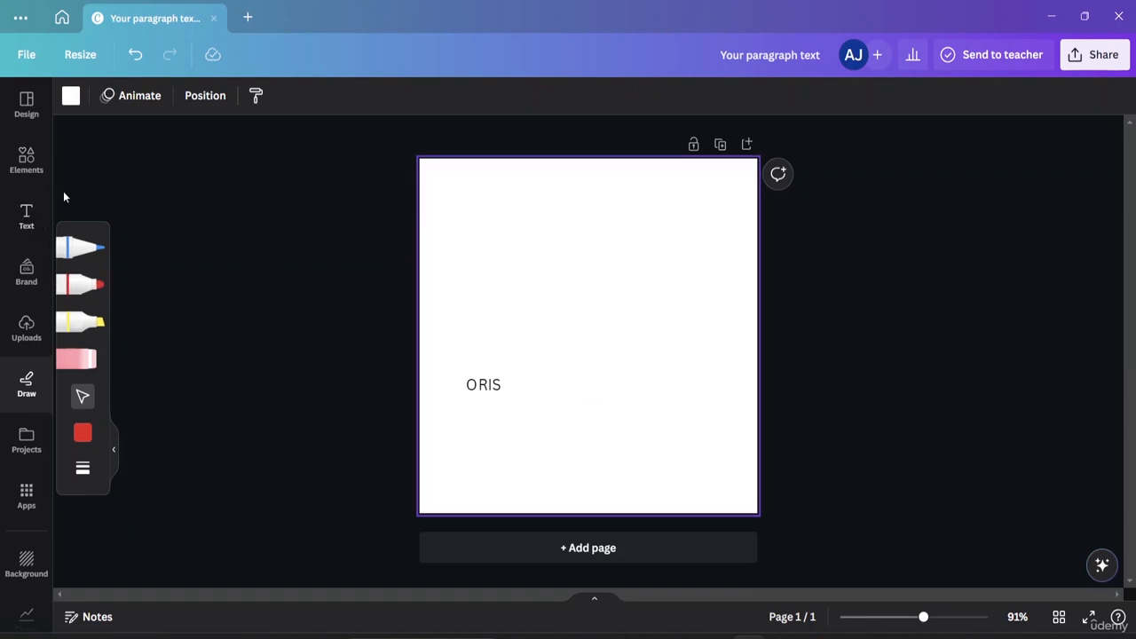
Step: Add a text box containing the letter T and align it after ORIS with a small gap
{"action": "left_click", "coordinate": [25, 214]}
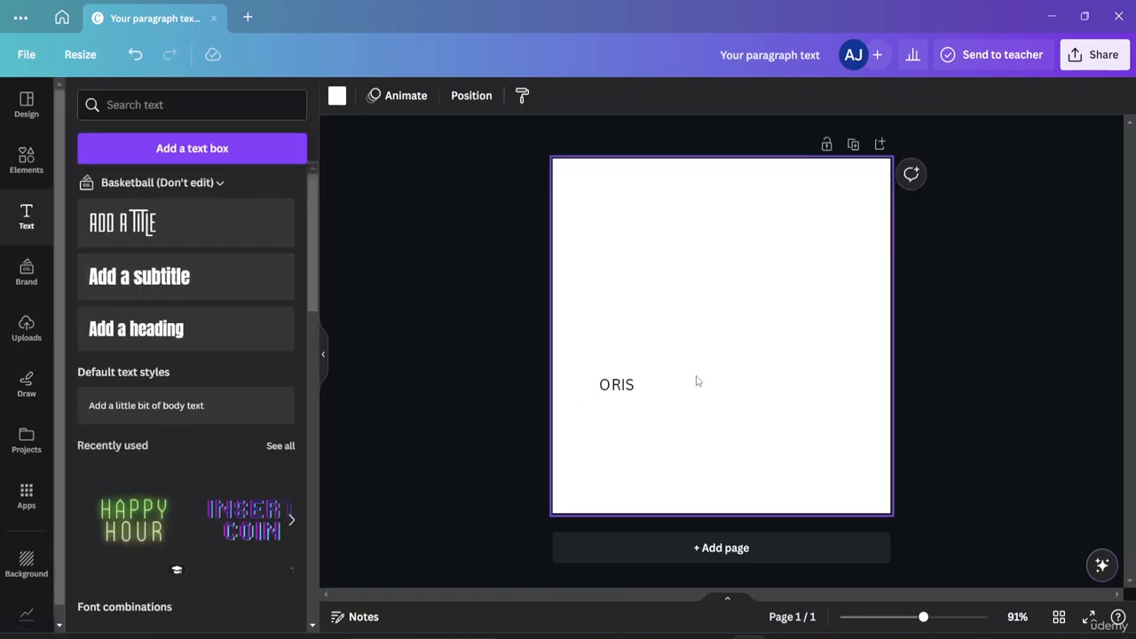
{"action": "left_click", "coordinate": [192, 148]}
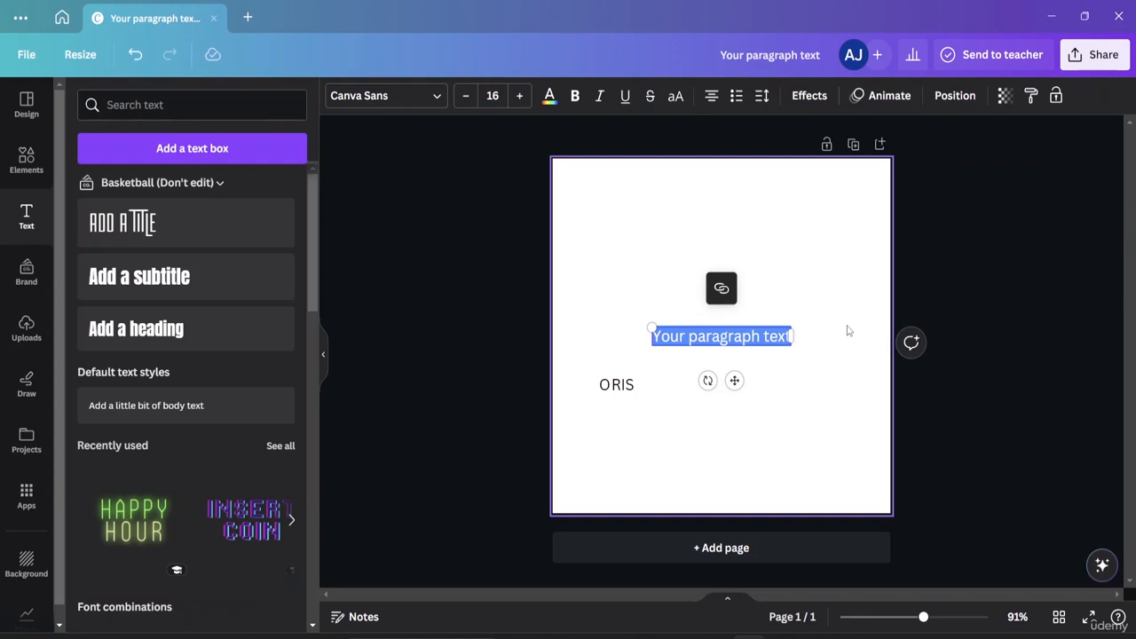
{"action": "key", "text": "BackSpace"}
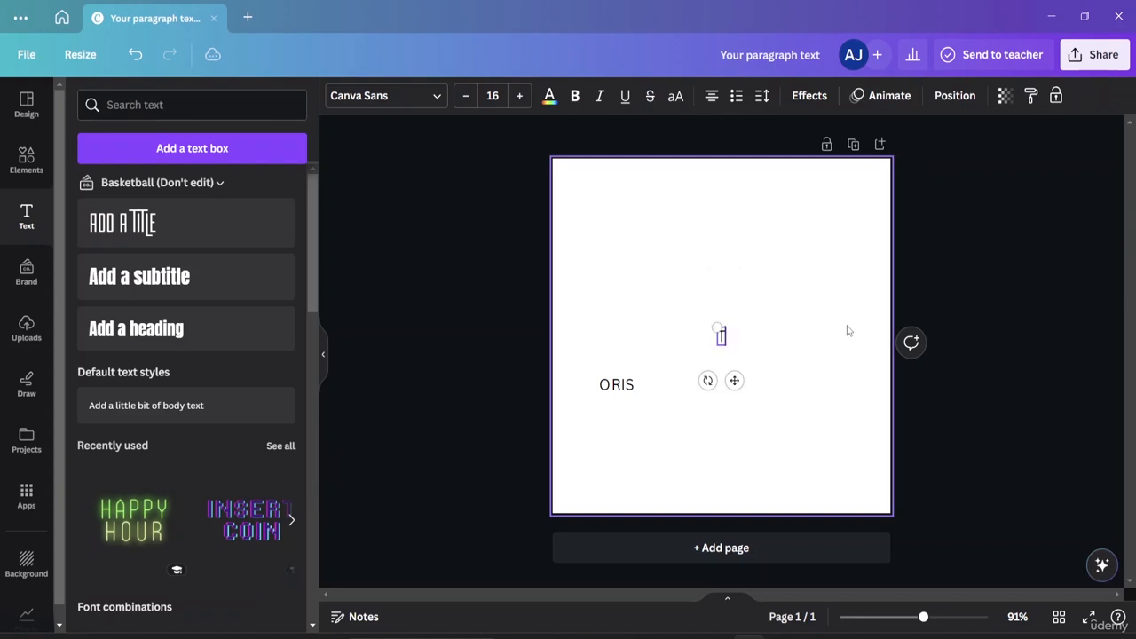
{"action": "left_click", "coordinate": [830, 296]}
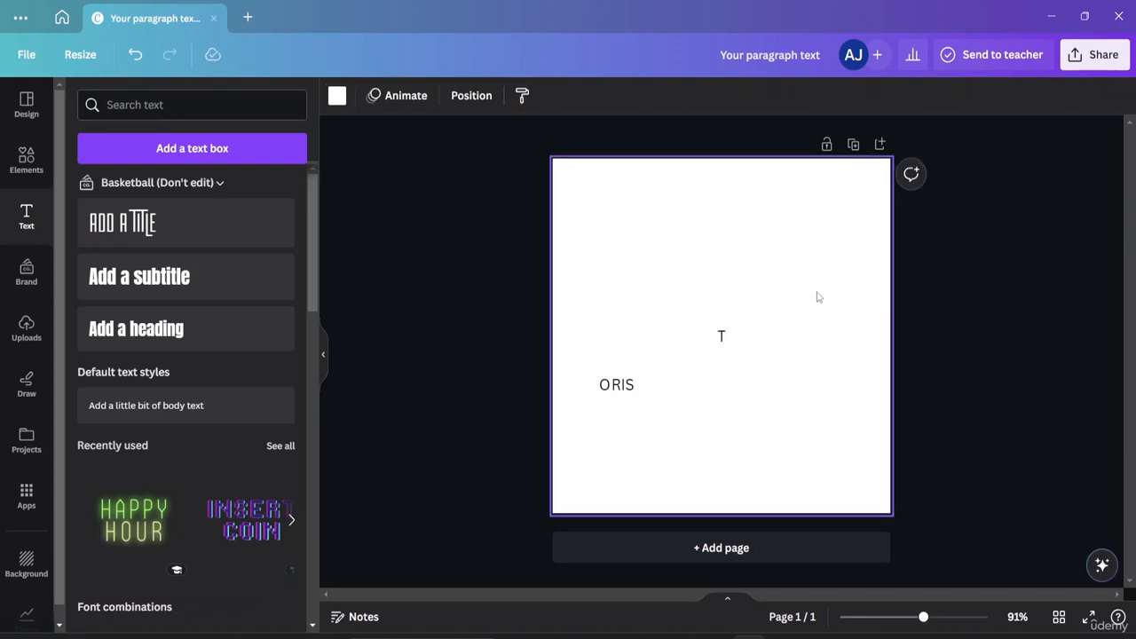
{"action": "left_click_drag", "start_coordinate": [722, 337], "coordinate": [655, 383]}
{"action": "left_click", "coordinate": [747, 347]}
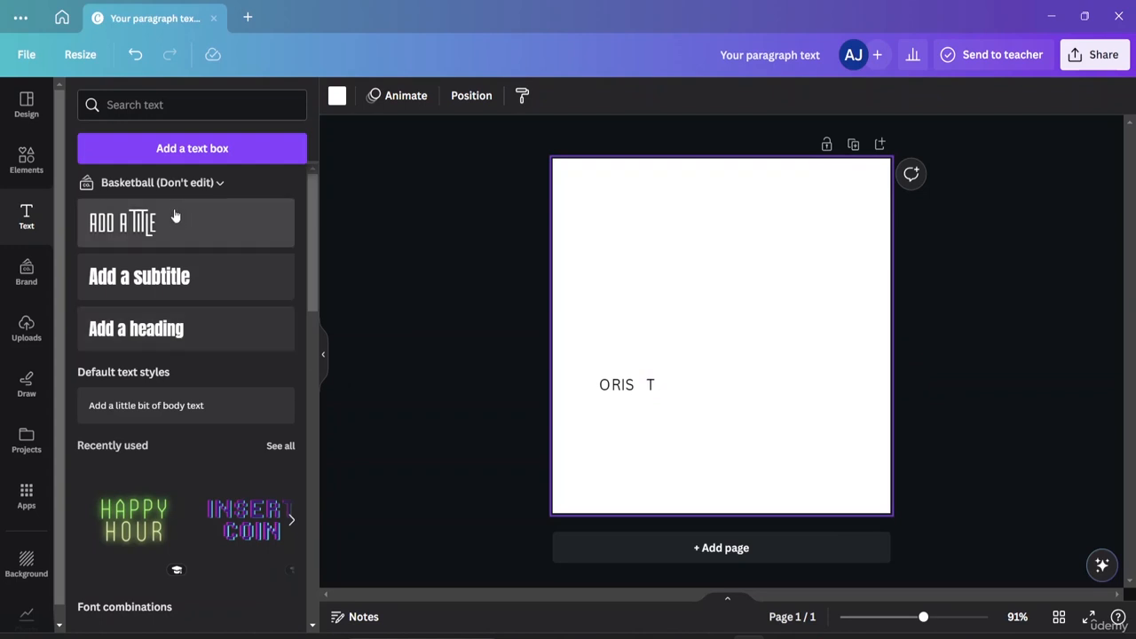
Step: Add a text box containing ECH and place it right after the T so they read TECH
{"action": "left_click", "coordinate": [196, 161]}
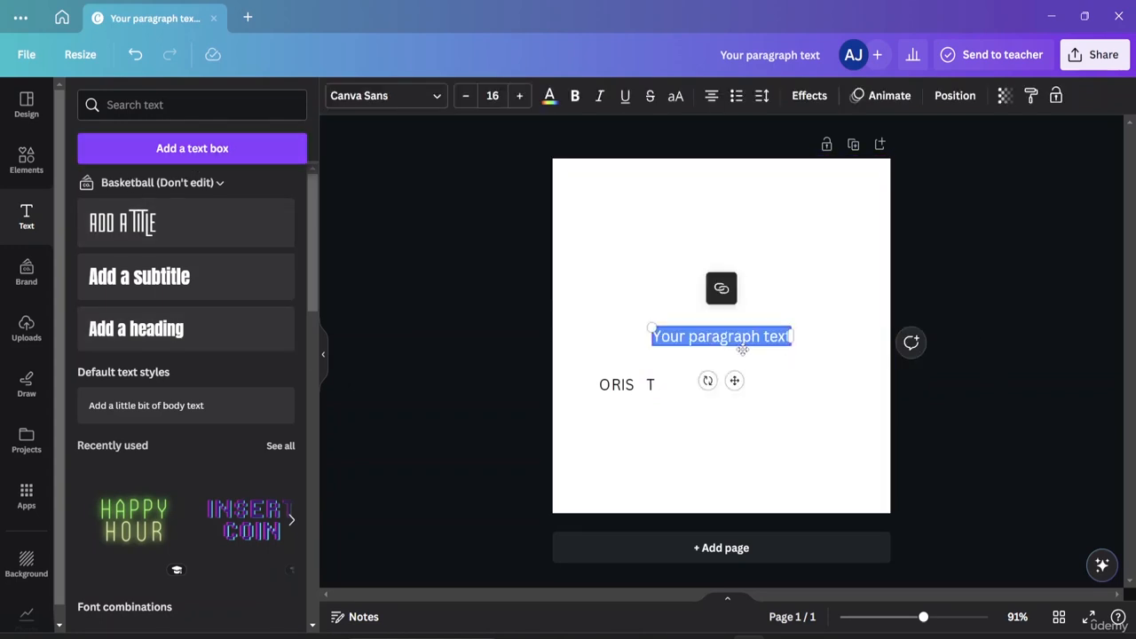
{"action": "type", "text": "ECH"}
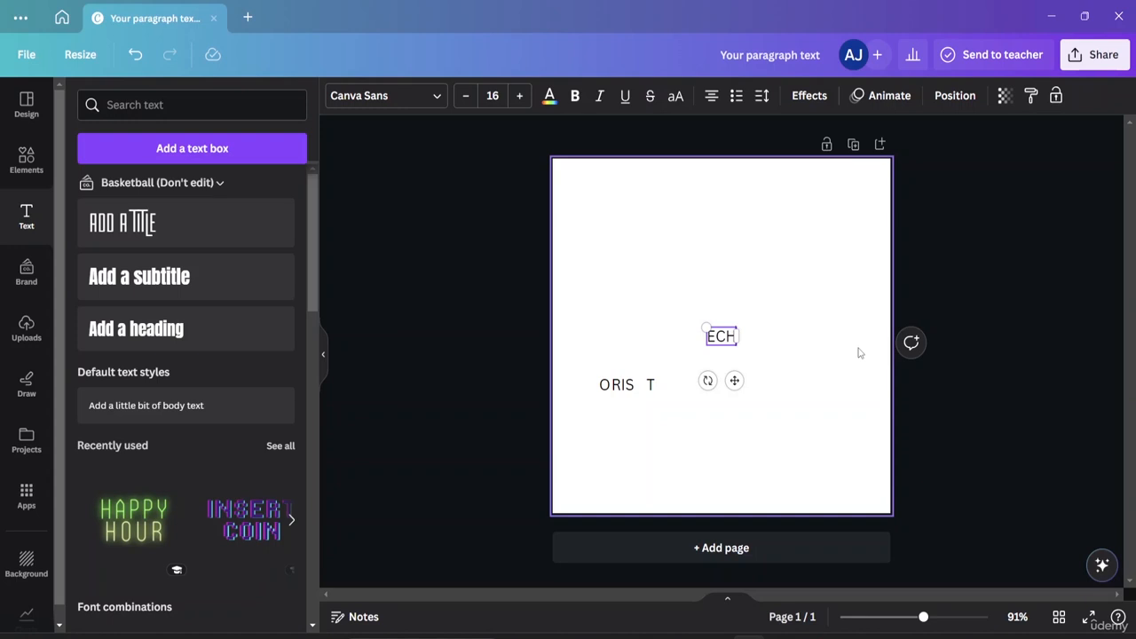
{"action": "left_click", "coordinate": [745, 348]}
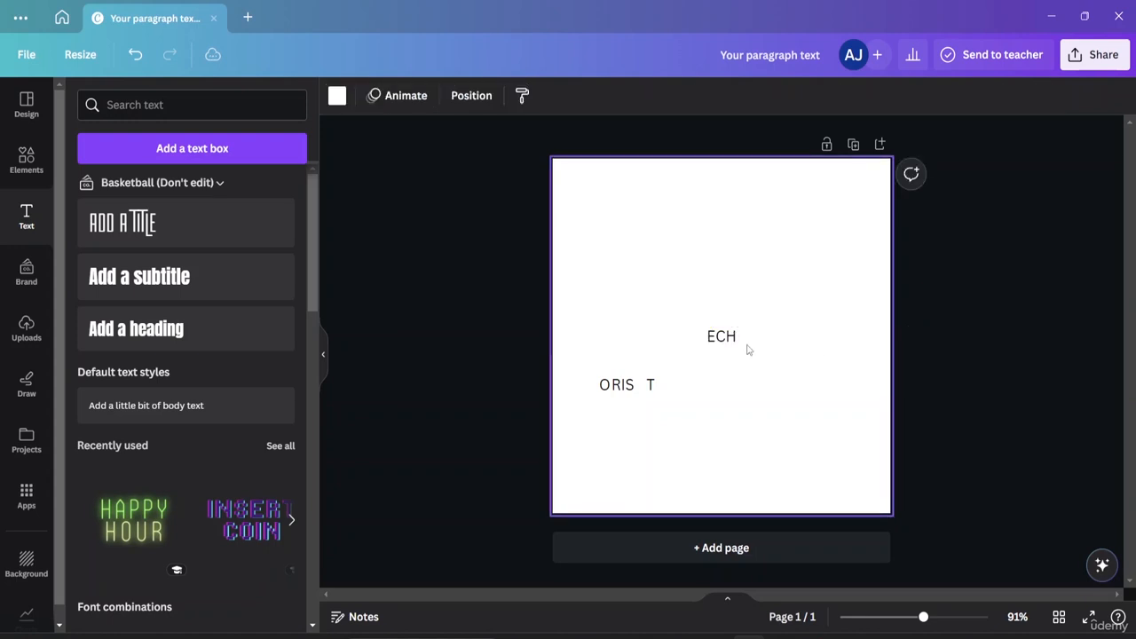
{"action": "left_click", "coordinate": [719, 335]}
{"action": "left_click_drag", "start_coordinate": [719, 334], "coordinate": [666, 384]}
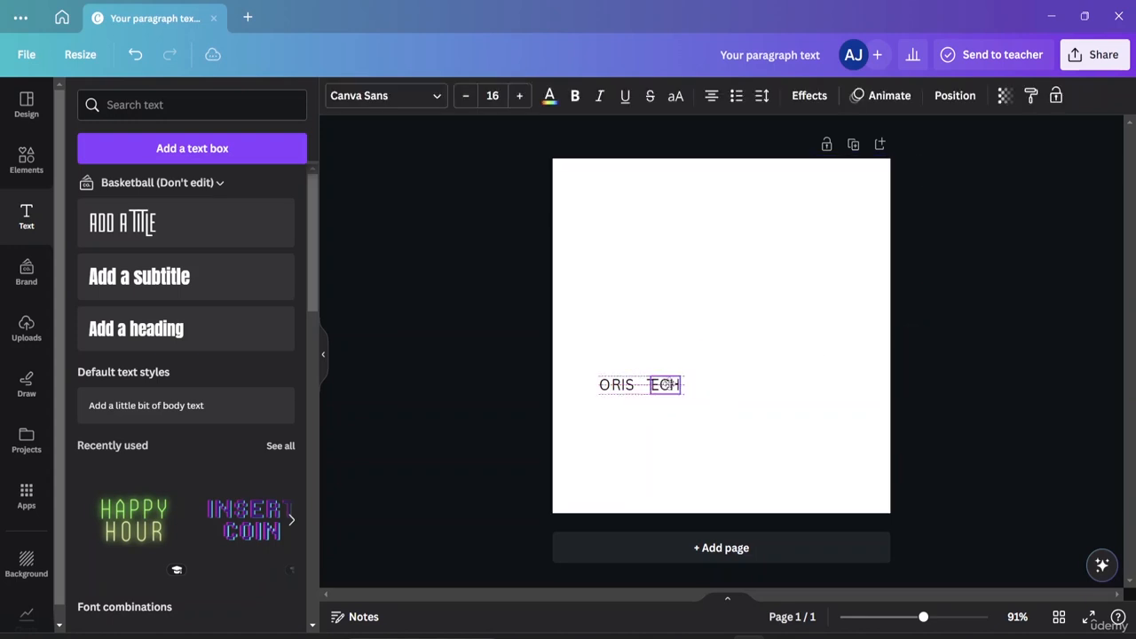
{"action": "left_click", "coordinate": [741, 374]}
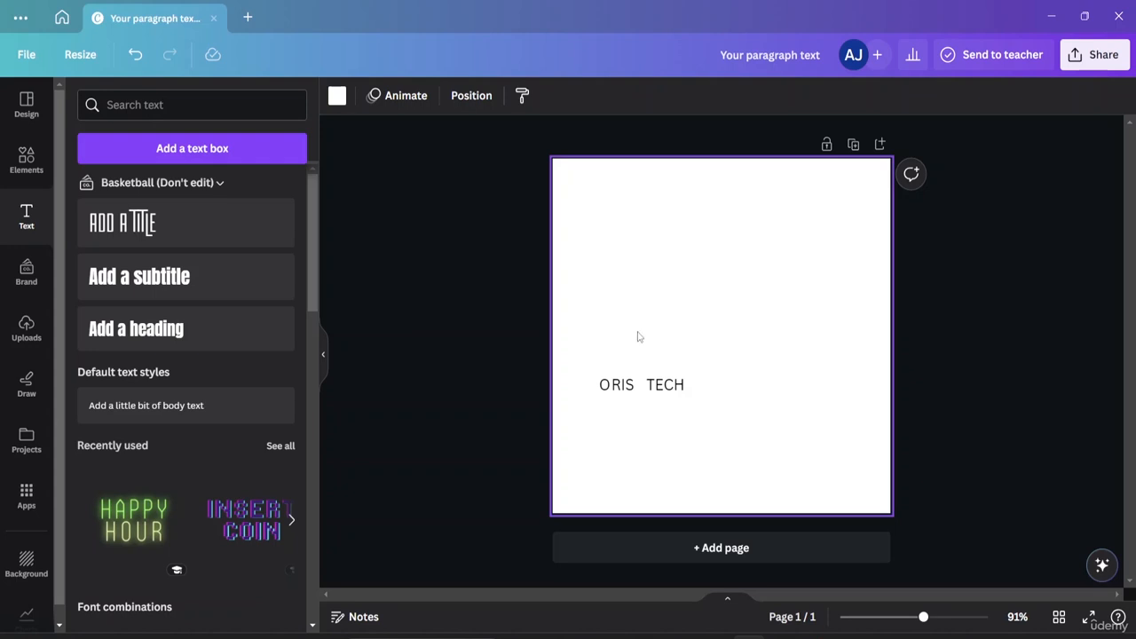
Step: Add a separate text box containing the letter L
{"action": "left_click", "coordinate": [223, 154]}
{"action": "key", "text": "BackSpace"}
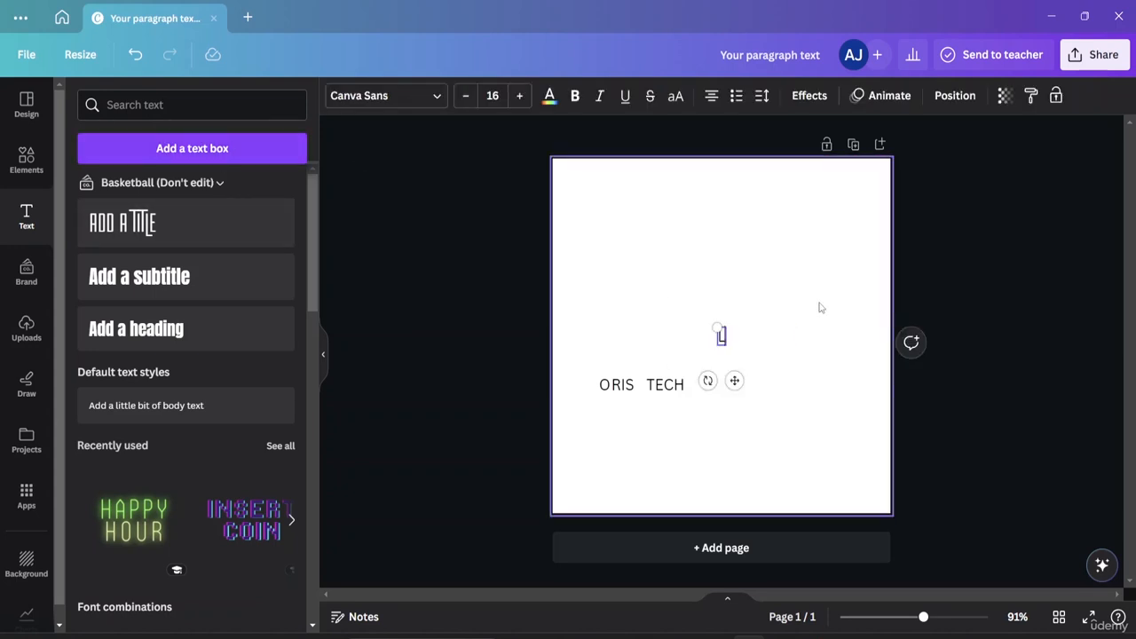
{"action": "left_click", "coordinate": [819, 306]}
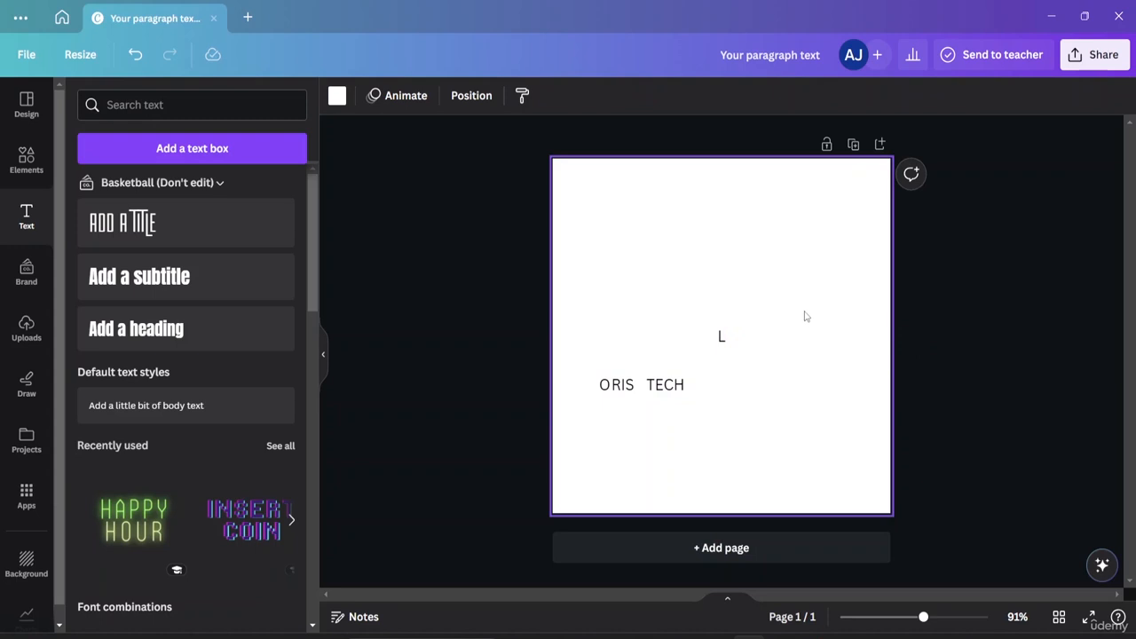
Step: Add a new text box containing the letters TD
{"action": "left_click", "coordinate": [135, 147]}
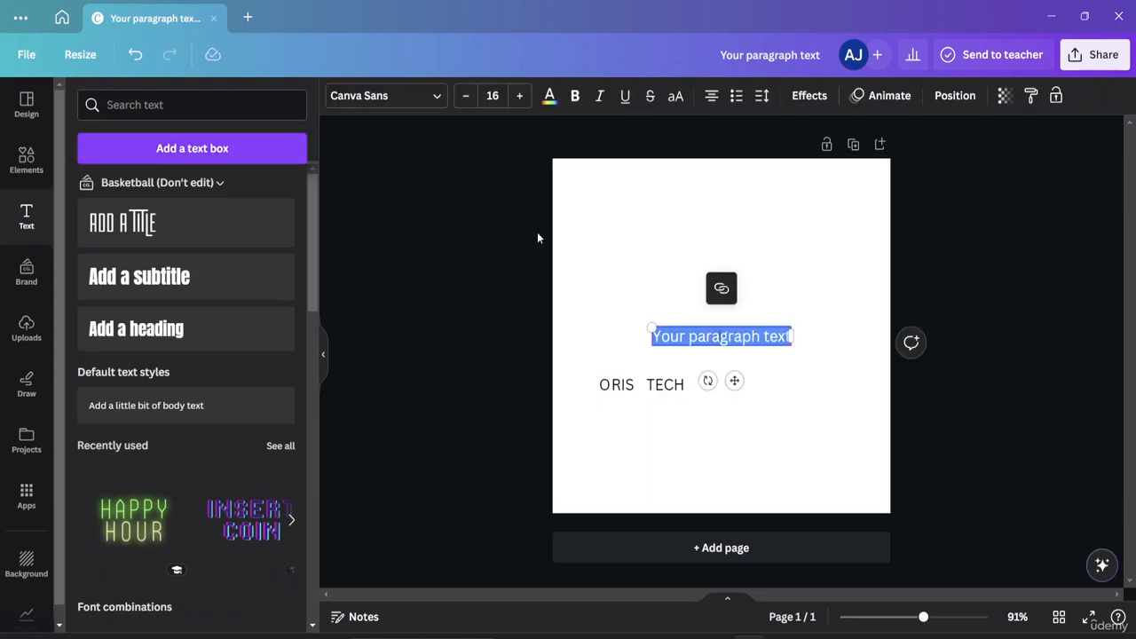
{"action": "key", "text": "BackSpace"}
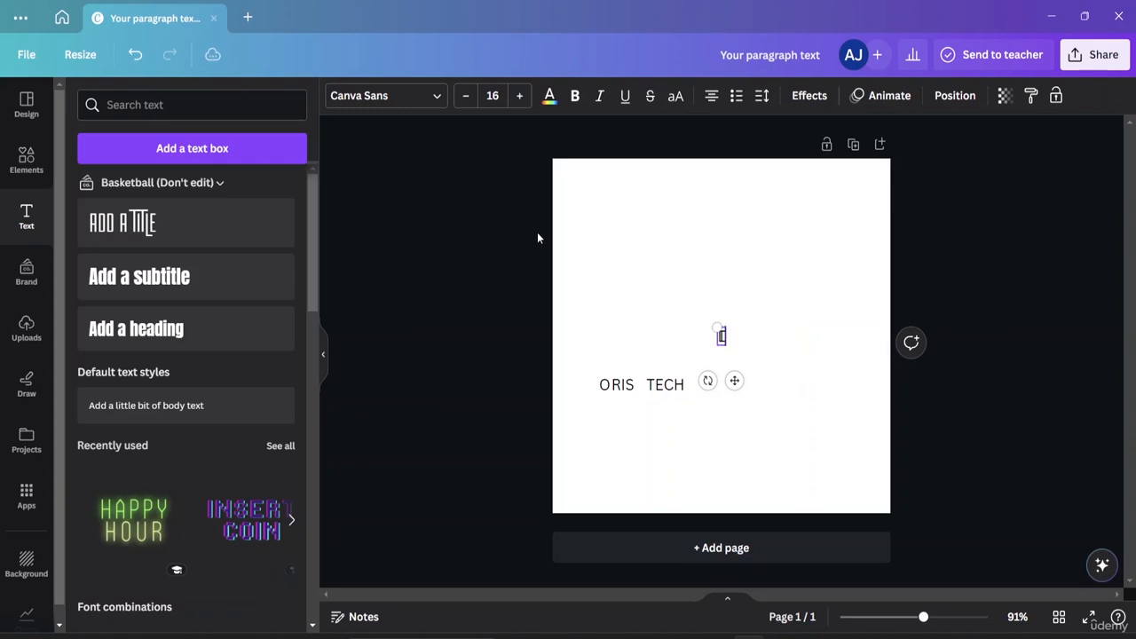
{"action": "type", "text": "LTD"}
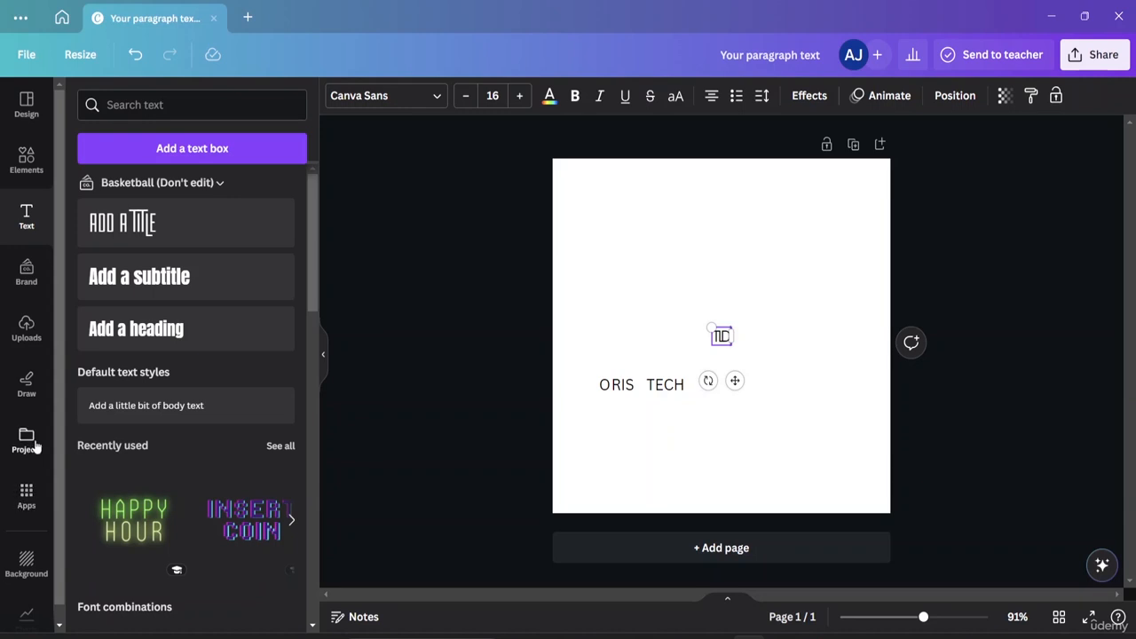
Step: Move the TD and L text boxes onto the ORIS TECH line, placed side by side after TECH so they read LTD
{"action": "left_click", "coordinate": [44, 391]}
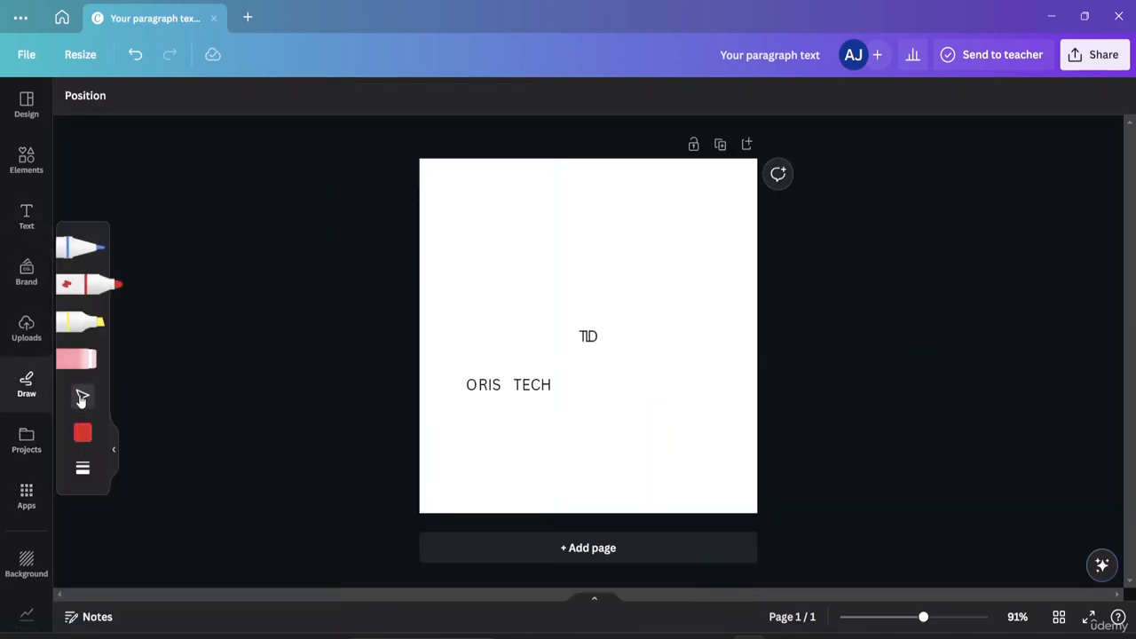
{"action": "left_click", "coordinate": [83, 396]}
{"action": "left_click_drag", "start_coordinate": [588, 346], "coordinate": [601, 386]}
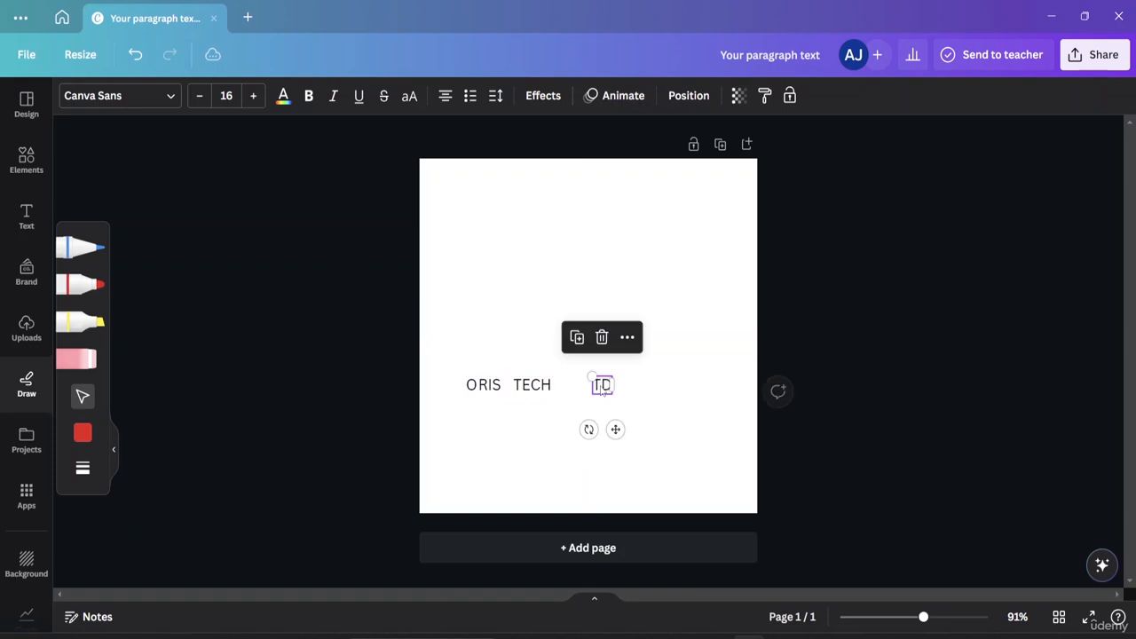
{"action": "left_click", "coordinate": [593, 368]}
{"action": "left_click_drag", "start_coordinate": [587, 337], "coordinate": [589, 389]}
{"action": "left_click", "coordinate": [624, 398]}
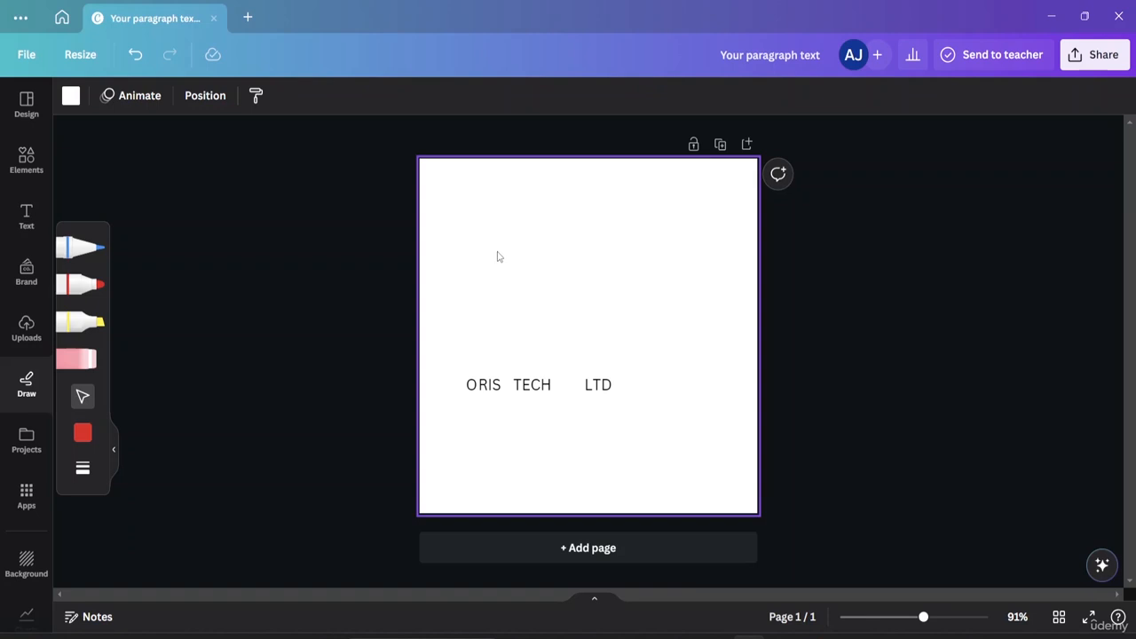
Step: Add a trial text box containing ABCD above the logo wording
{"action": "left_click", "coordinate": [22, 213]}
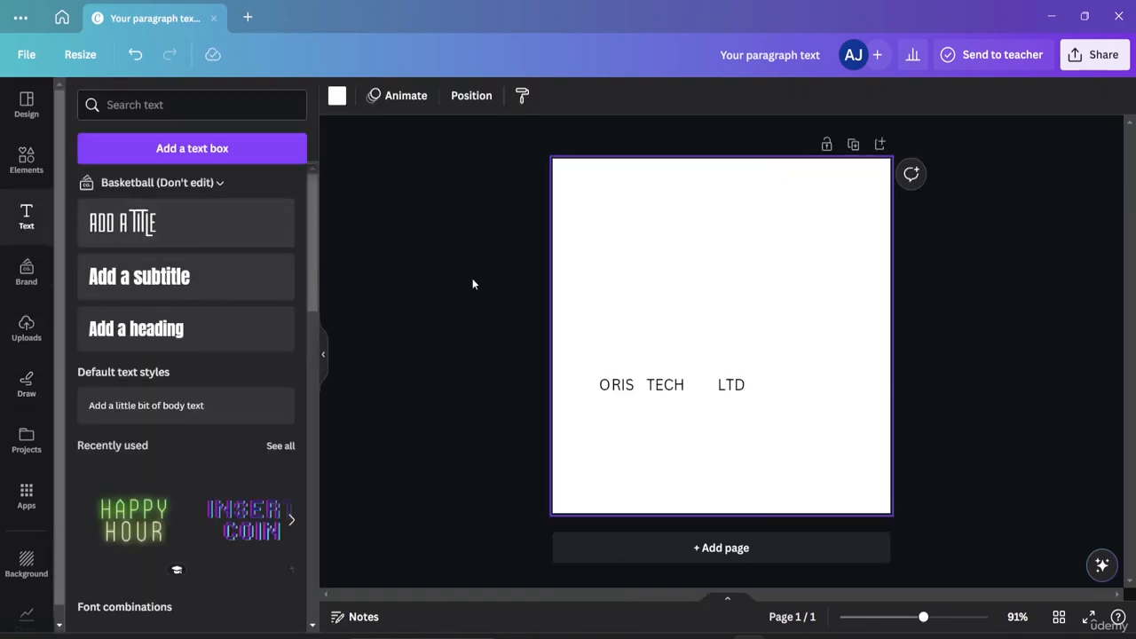
{"action": "left_click", "coordinate": [174, 150]}
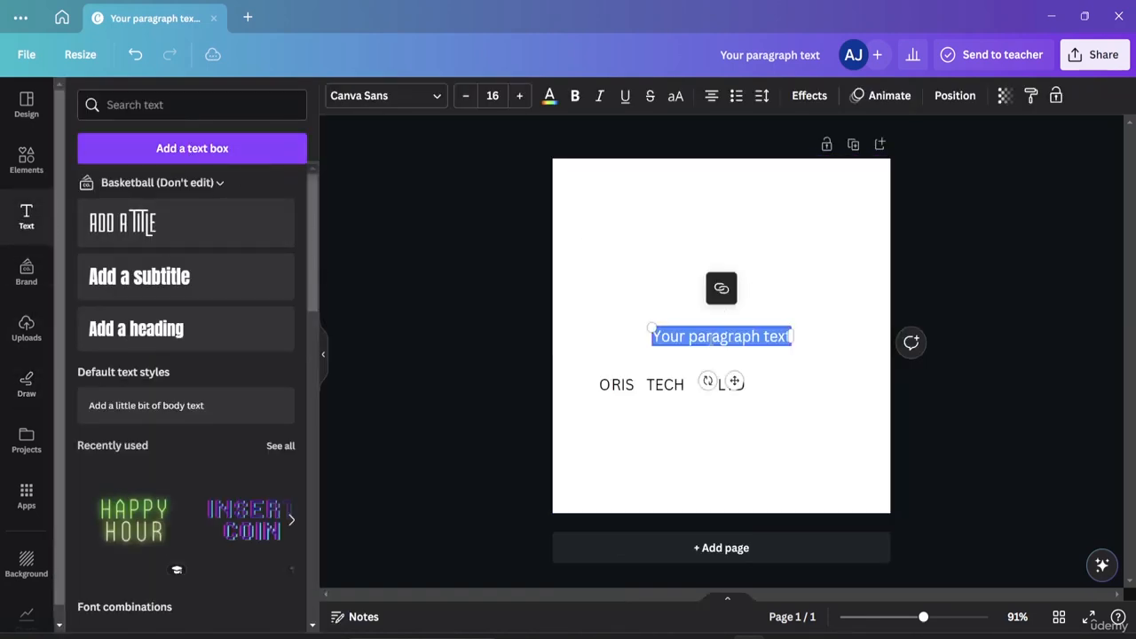
{"action": "key", "text": "BackSpace"}
{"action": "type", "text": "A"}
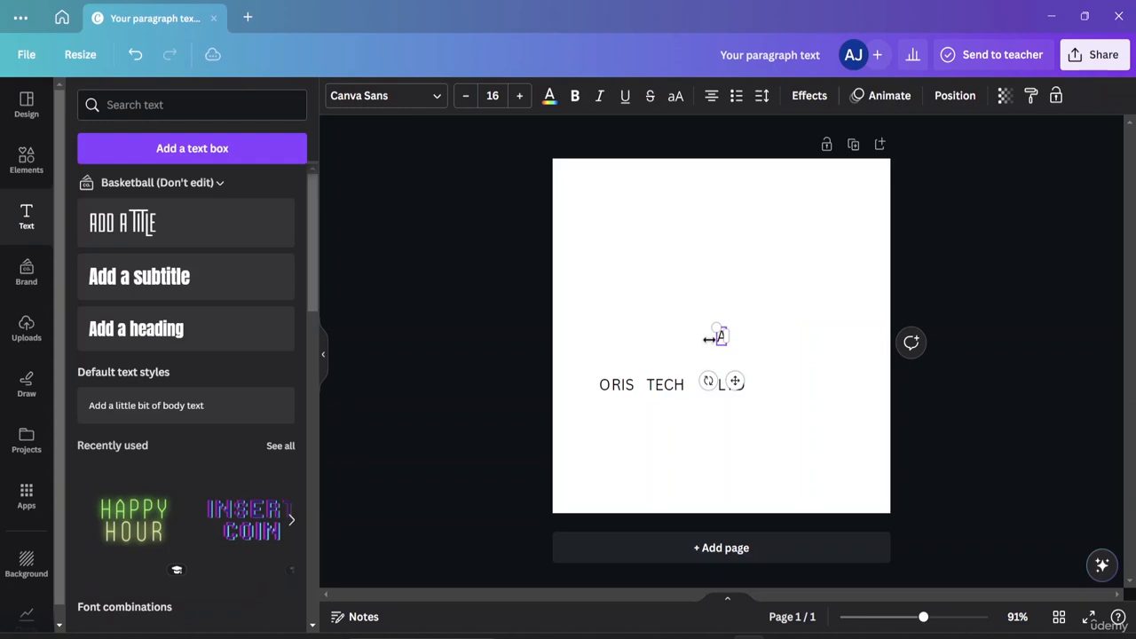
{"action": "type", "text": "BCD"}
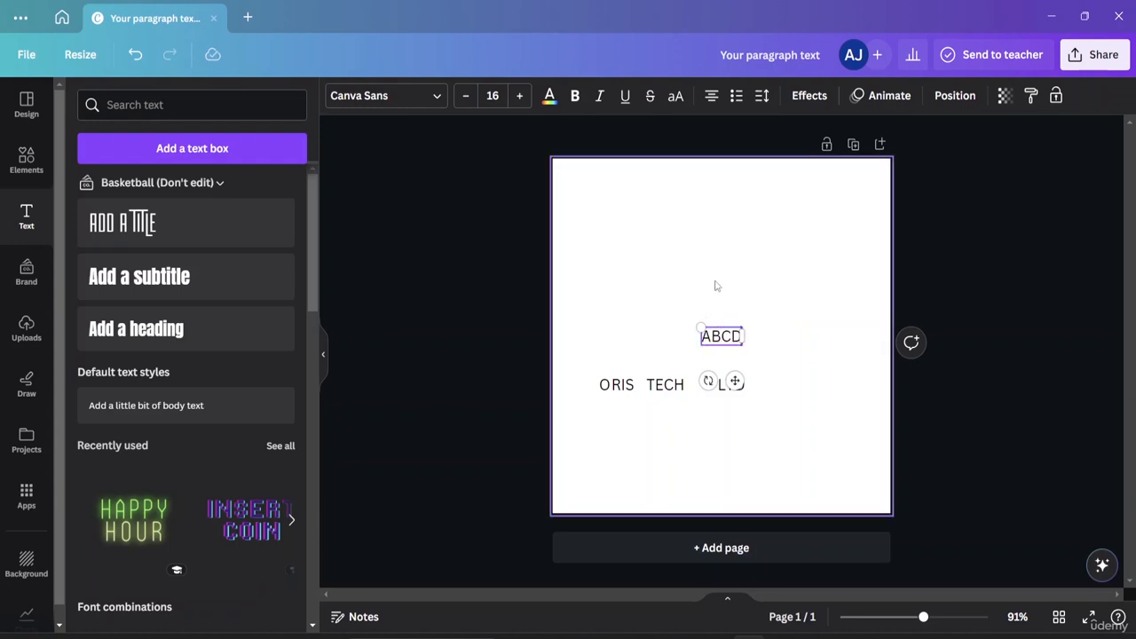
{"action": "left_click", "coordinate": [724, 277]}
Step: Try to enlarge only the letter B within the ABCD text box to font size 22
{"action": "left_click", "coordinate": [722, 340]}
{"action": "left_click_drag", "start_coordinate": [723, 338], "coordinate": [713, 341]}
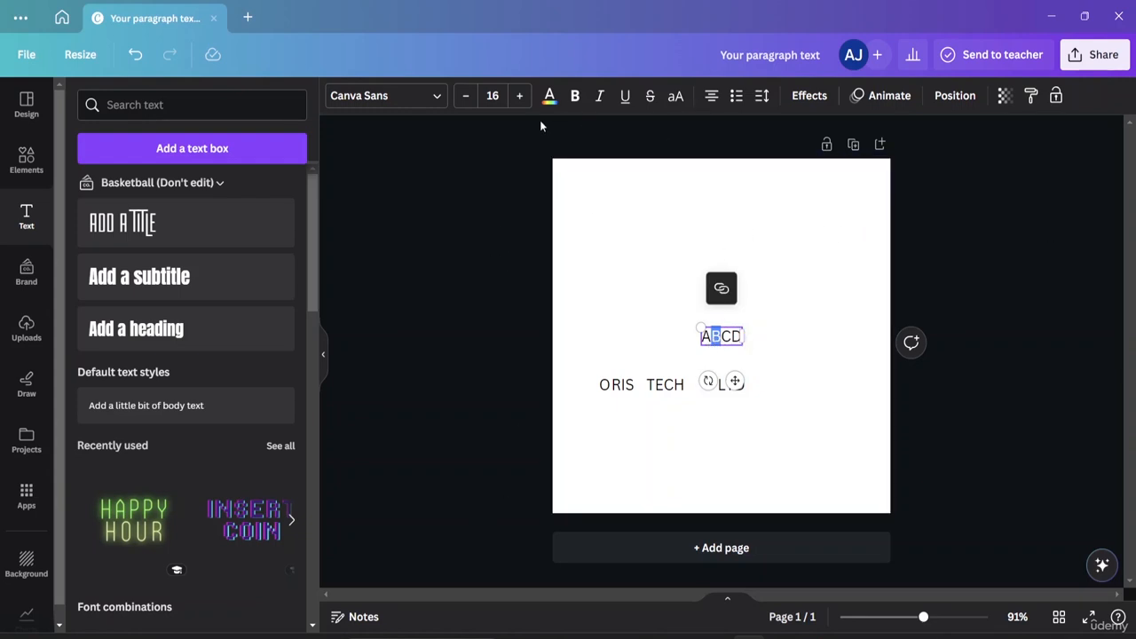
{"action": "left_click", "coordinate": [521, 95]}
{"action": "left_click", "coordinate": [520, 95]}
{"action": "left_click", "coordinate": [521, 96]}
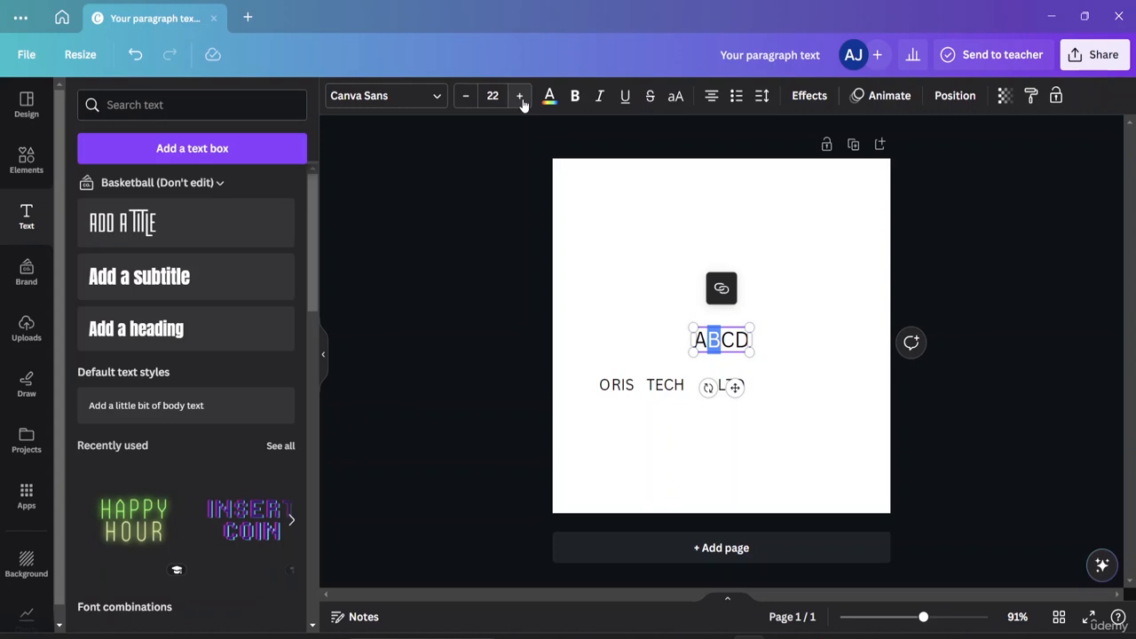
{"action": "key", "text": "Escape"}
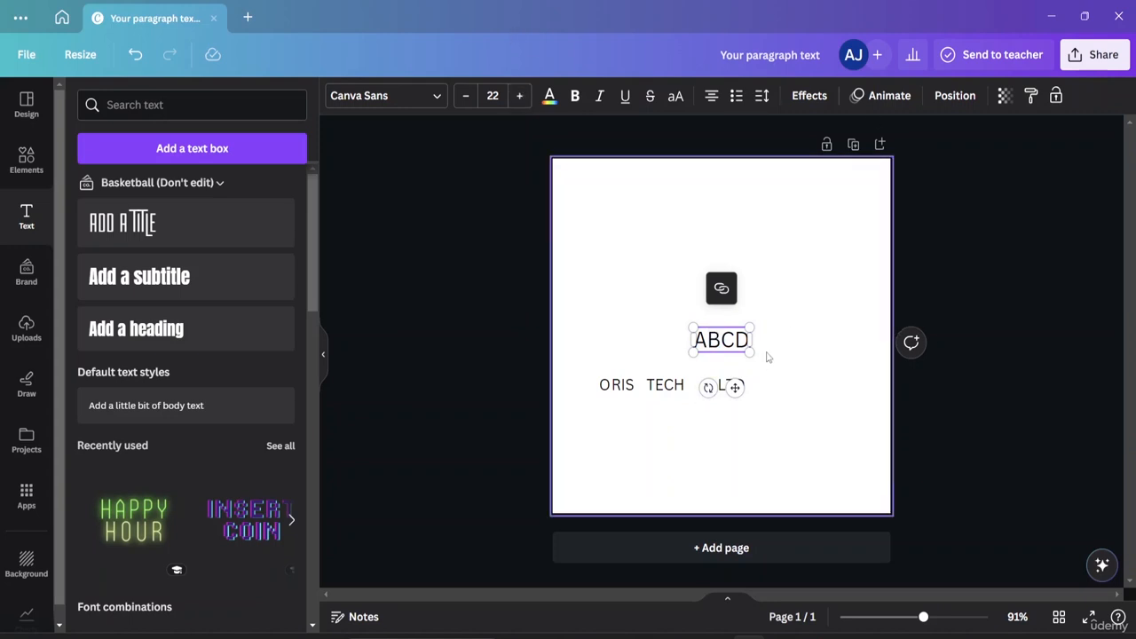
Step: Delete the ABCD text box
{"action": "left_click", "coordinate": [768, 357]}
{"action": "left_click", "coordinate": [721, 340]}
{"action": "left_click", "coordinate": [720, 289]}
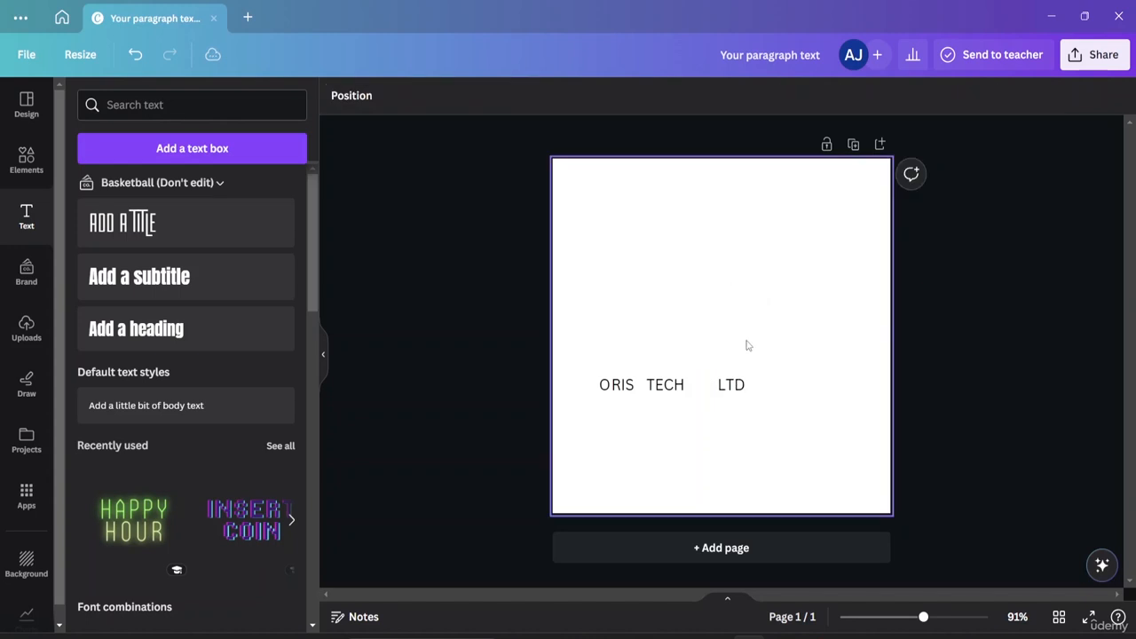
Step: Increase the font size of the O in ORIS to 38
{"action": "left_click", "coordinate": [605, 388]}
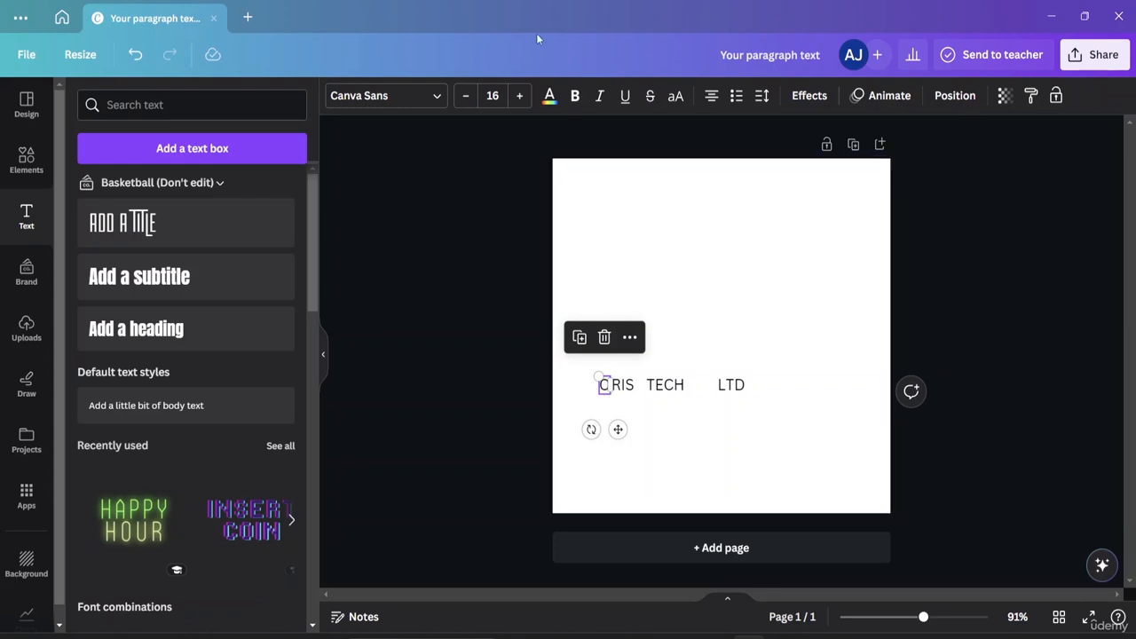
{"action": "left_click", "coordinate": [519, 96]}
{"action": "left_click", "coordinate": [519, 96]}
{"action": "left_click", "coordinate": [519, 96]}
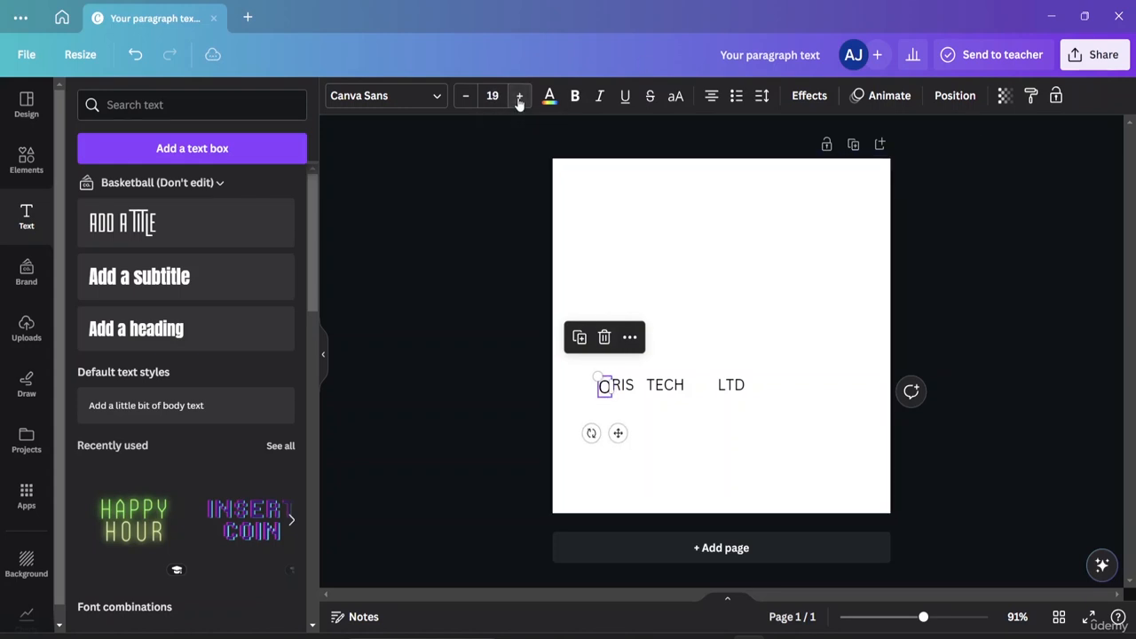
{"action": "left_click", "coordinate": [519, 96]}
{"action": "left_click", "coordinate": [519, 96]}
{"action": "left_click", "coordinate": [520, 96]}
{"action": "left_click", "coordinate": [519, 96]}
{"action": "left_click", "coordinate": [519, 96]}
{"action": "left_click", "coordinate": [520, 96]}
{"action": "left_click", "coordinate": [519, 96]}
{"action": "left_click", "coordinate": [520, 96]}
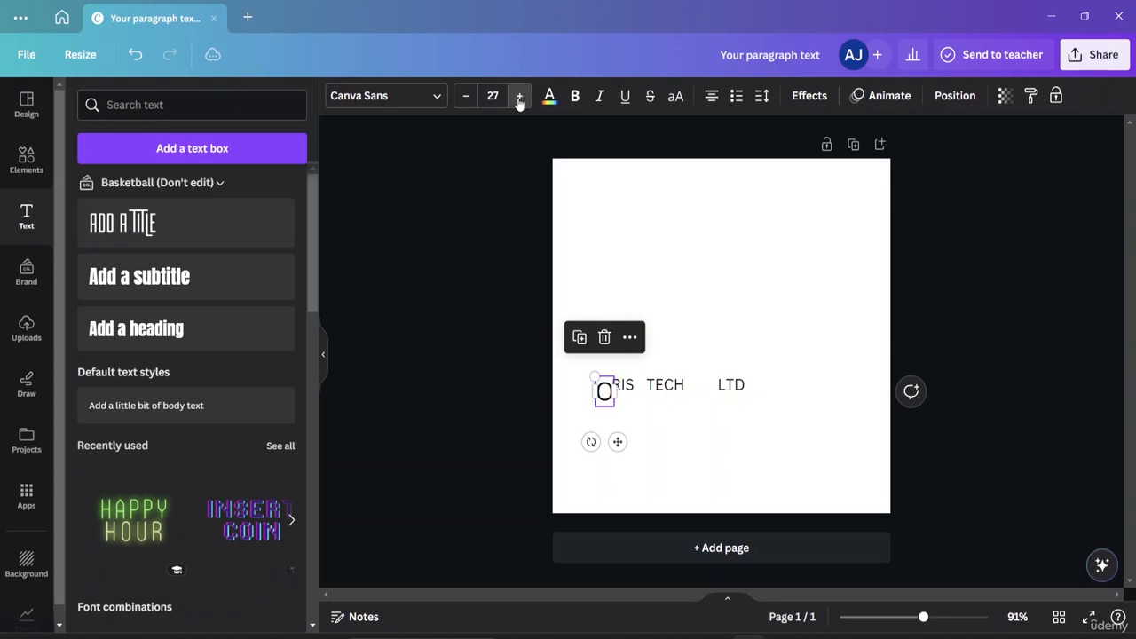
{"action": "left_click", "coordinate": [520, 96]}
{"action": "left_click", "coordinate": [519, 95]}
{"action": "left_click", "coordinate": [520, 96]}
{"action": "left_click", "coordinate": [520, 96]}
{"action": "left_click", "coordinate": [519, 95]}
{"action": "left_click", "coordinate": [519, 95]}
{"action": "left_click", "coordinate": [520, 96]}
{"action": "left_click", "coordinate": [519, 96]}
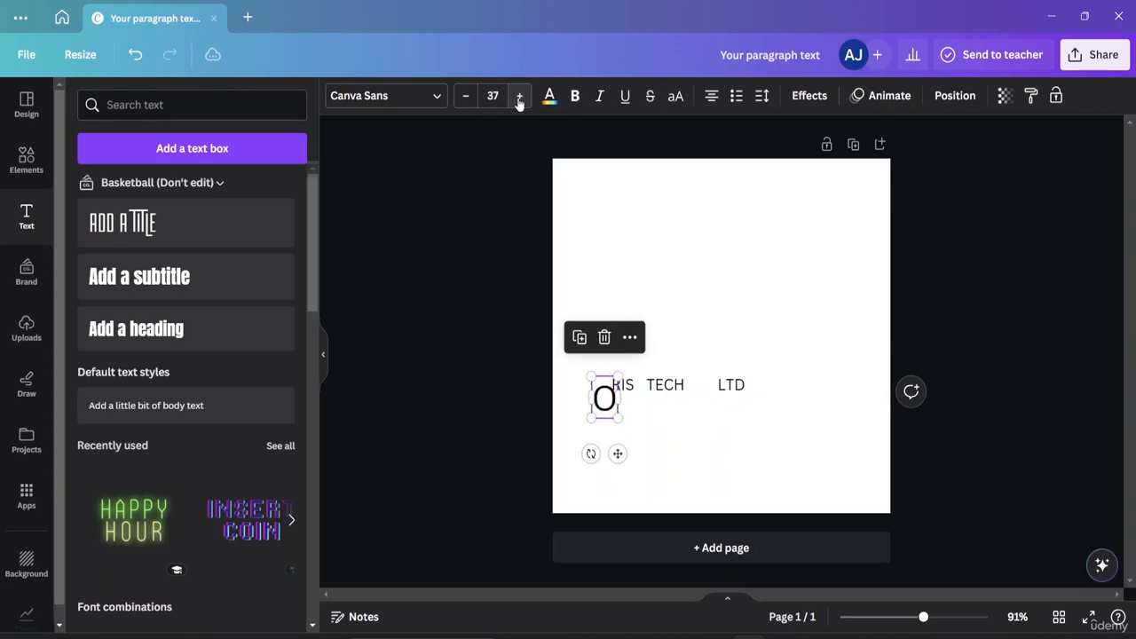
{"action": "left_click", "coordinate": [519, 96]}
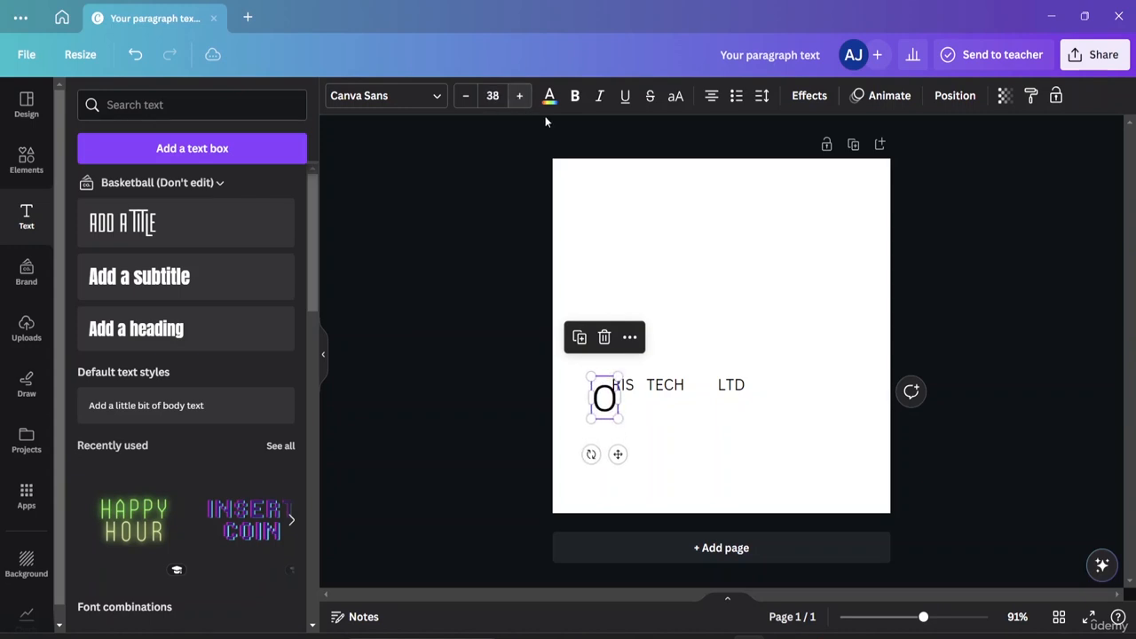
Step: Set the RIS text box to font size 32 and widen it so its letters fit on one line
{"action": "left_click", "coordinate": [627, 386]}
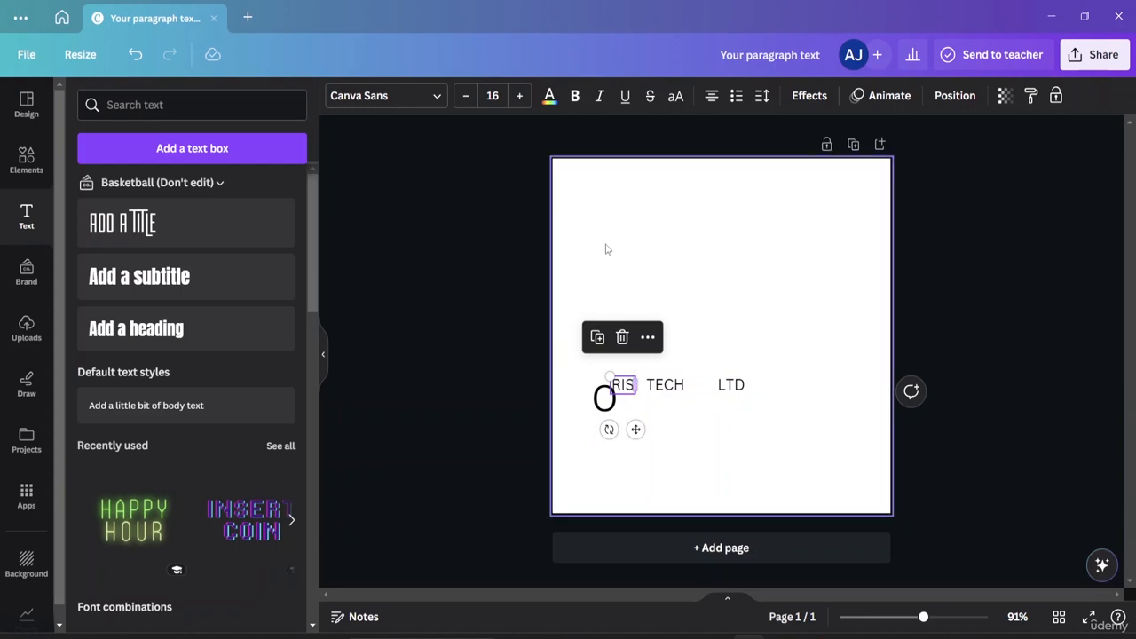
{"action": "left_click", "coordinate": [519, 96]}
{"action": "left_click", "coordinate": [520, 96]}
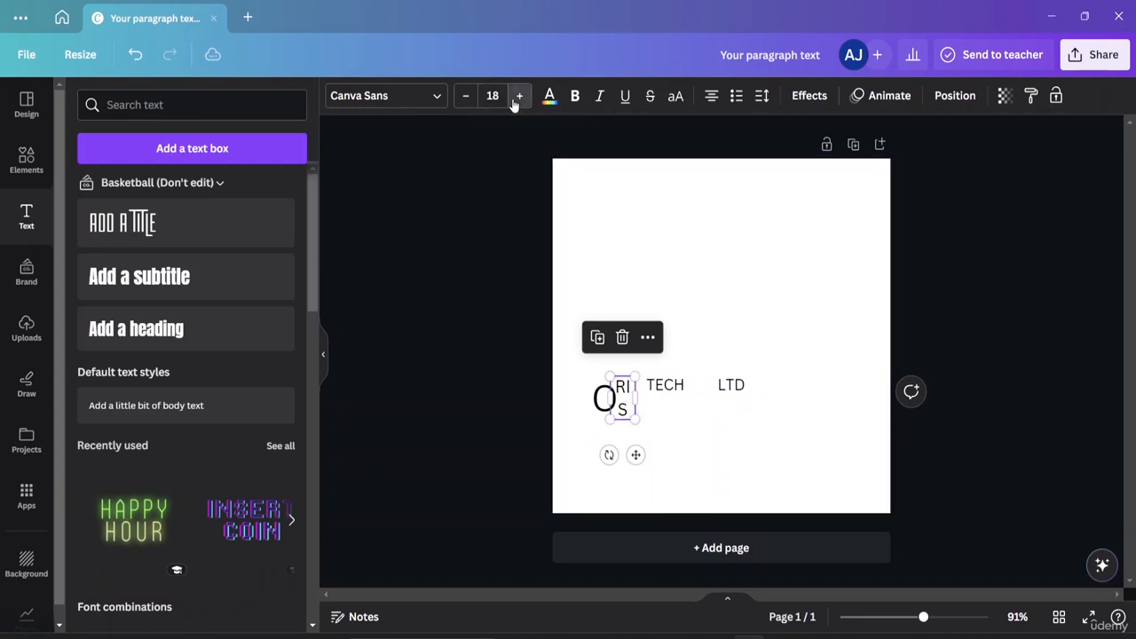
{"action": "left_click", "coordinate": [520, 96]}
{"action": "left_click", "coordinate": [519, 96]}
{"action": "left_click", "coordinate": [519, 96]}
{"action": "left_click", "coordinate": [519, 96]}
{"action": "left_click", "coordinate": [519, 96]}
{"action": "left_click", "coordinate": [519, 96]}
{"action": "left_click", "coordinate": [519, 95]}
{"action": "left_click", "coordinate": [520, 96]}
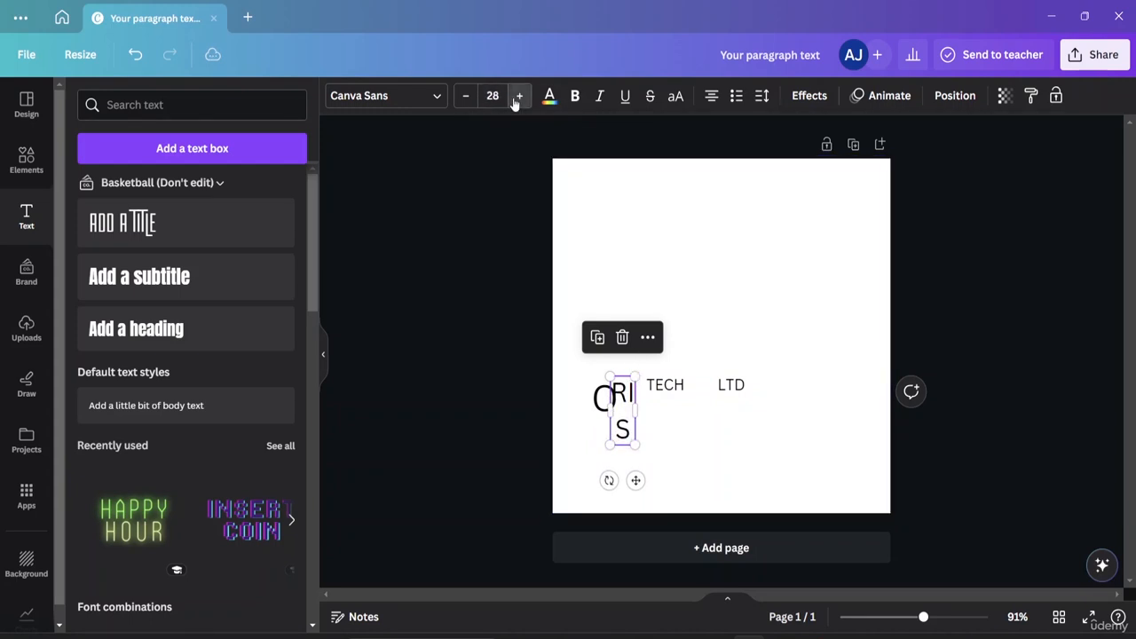
{"action": "double_click", "coordinate": [519, 96]}
{"action": "double_click", "coordinate": [520, 96]}
{"action": "left_click", "coordinate": [519, 96]}
{"action": "double_click", "coordinate": [520, 96]}
{"action": "double_click", "coordinate": [520, 96]}
{"action": "left_click", "coordinate": [519, 96]}
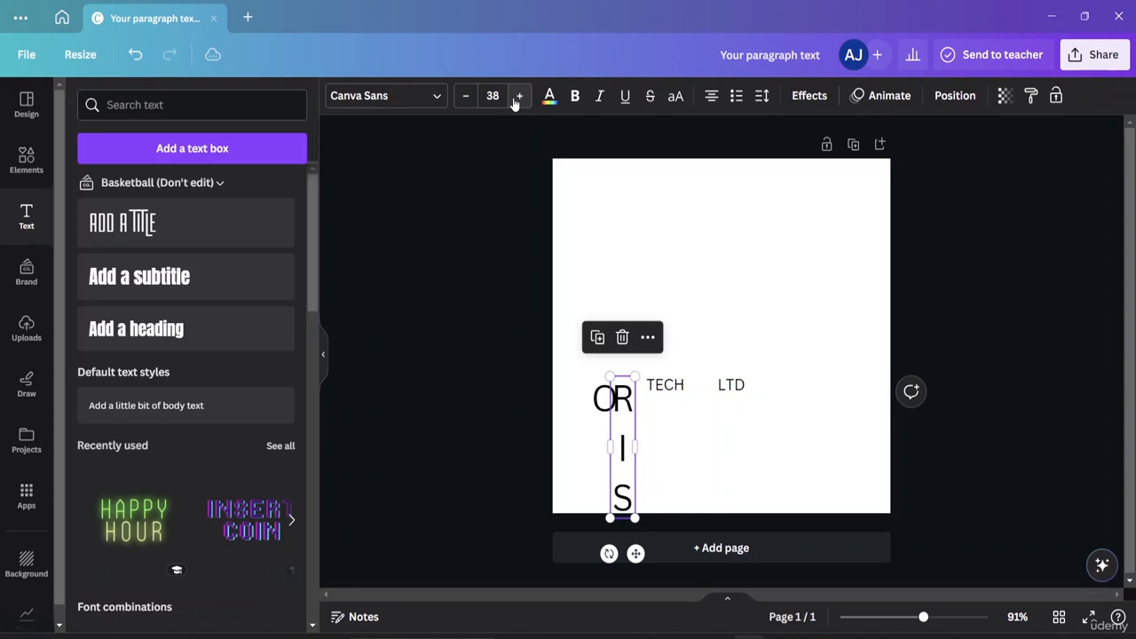
{"action": "double_click", "coordinate": [465, 96]}
{"action": "left_click", "coordinate": [465, 96]}
{"action": "double_click", "coordinate": [465, 96]}
{"action": "left_click", "coordinate": [465, 96]}
{"action": "left_click", "coordinate": [465, 96]}
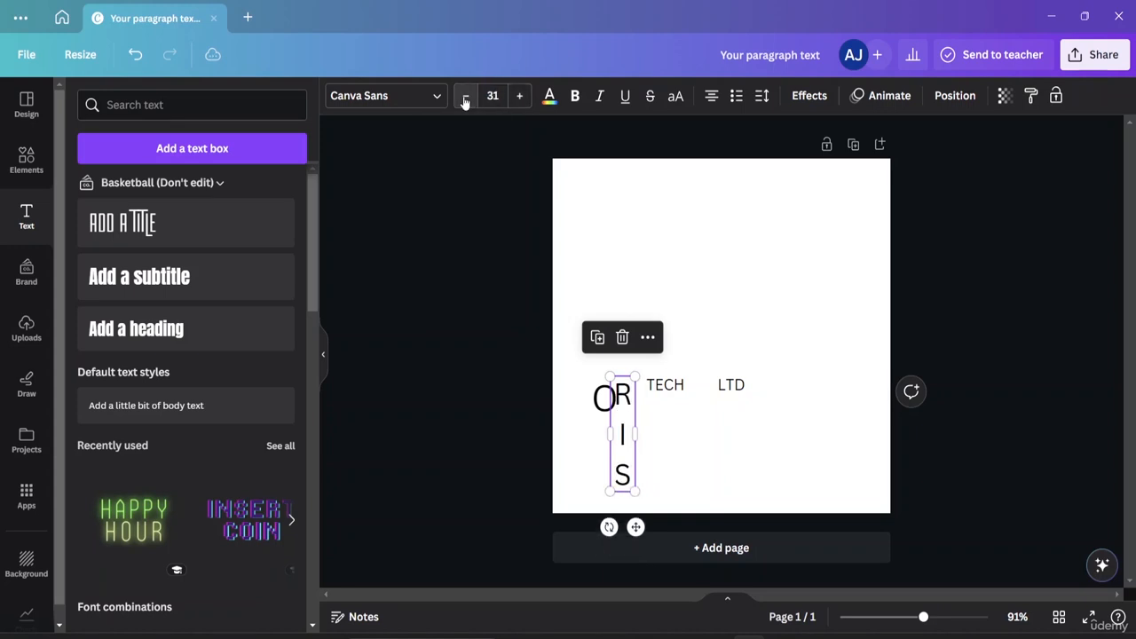
{"action": "left_click", "coordinate": [465, 96]}
{"action": "left_click", "coordinate": [519, 96]}
{"action": "left_click", "coordinate": [519, 96]}
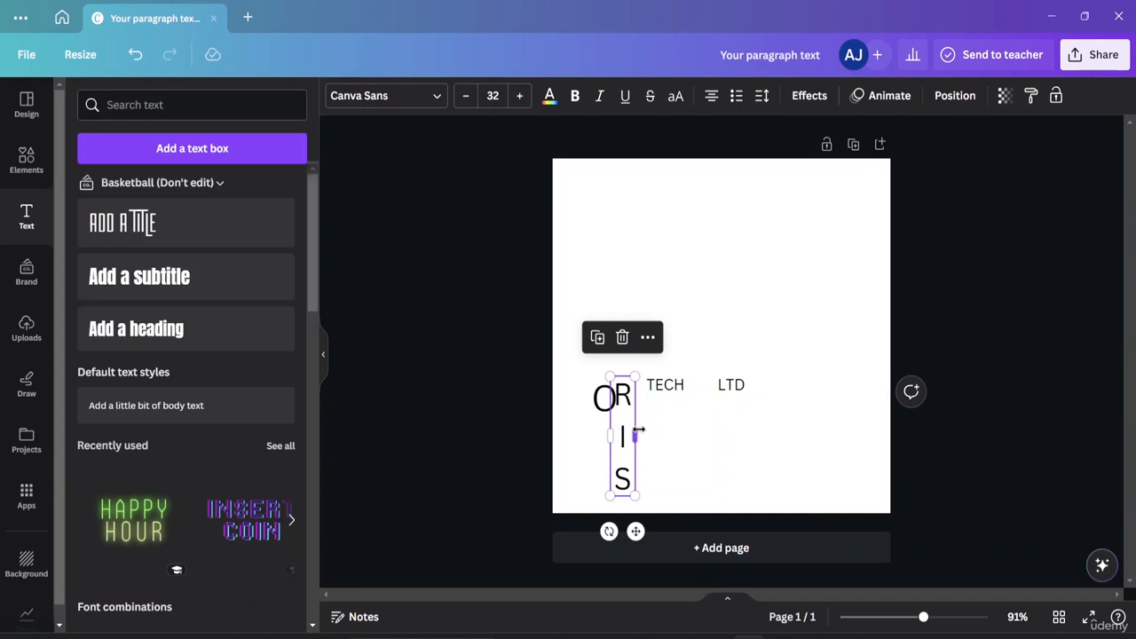
{"action": "left_click_drag", "start_coordinate": [638, 430], "coordinate": [689, 420]}
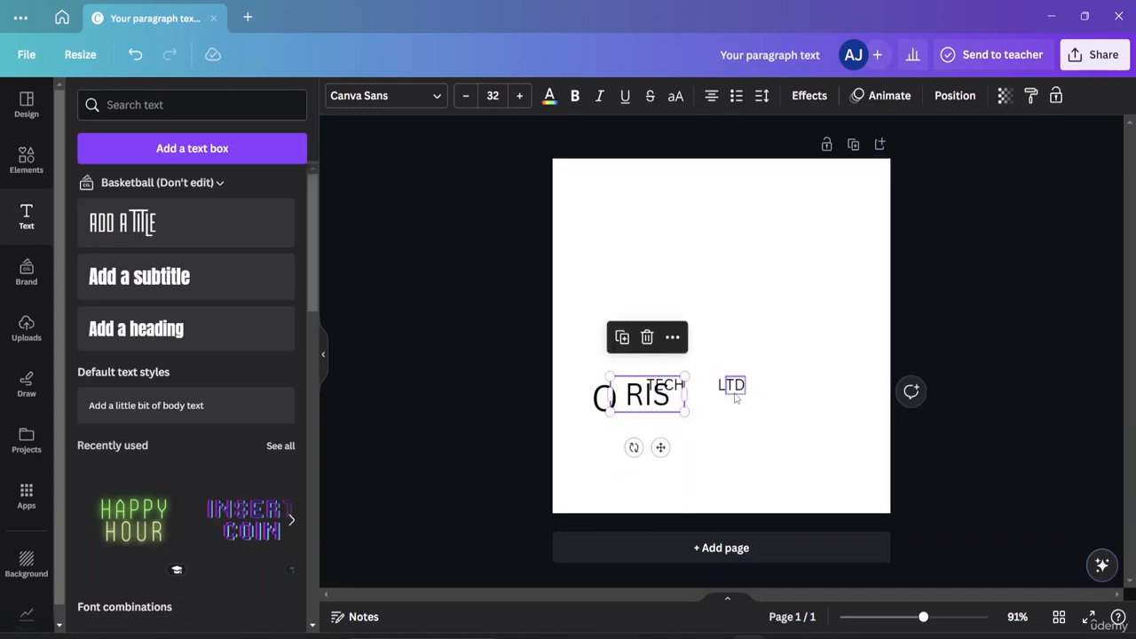
Step: Move the LTD and TECH letter boxes up and clear of ORIS, keeping each word's letters together
{"action": "left_click_drag", "start_coordinate": [736, 389], "coordinate": [769, 347]}
{"action": "left_click_drag", "start_coordinate": [723, 399], "coordinate": [758, 360]}
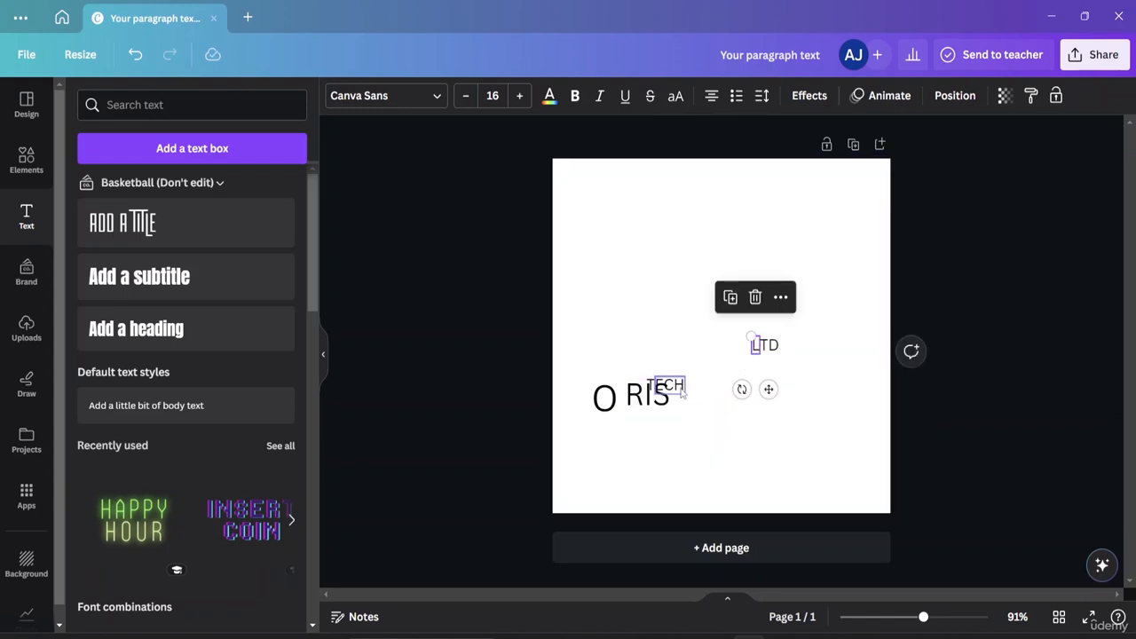
{"action": "left_click_drag", "start_coordinate": [677, 385], "coordinate": [685, 281]}
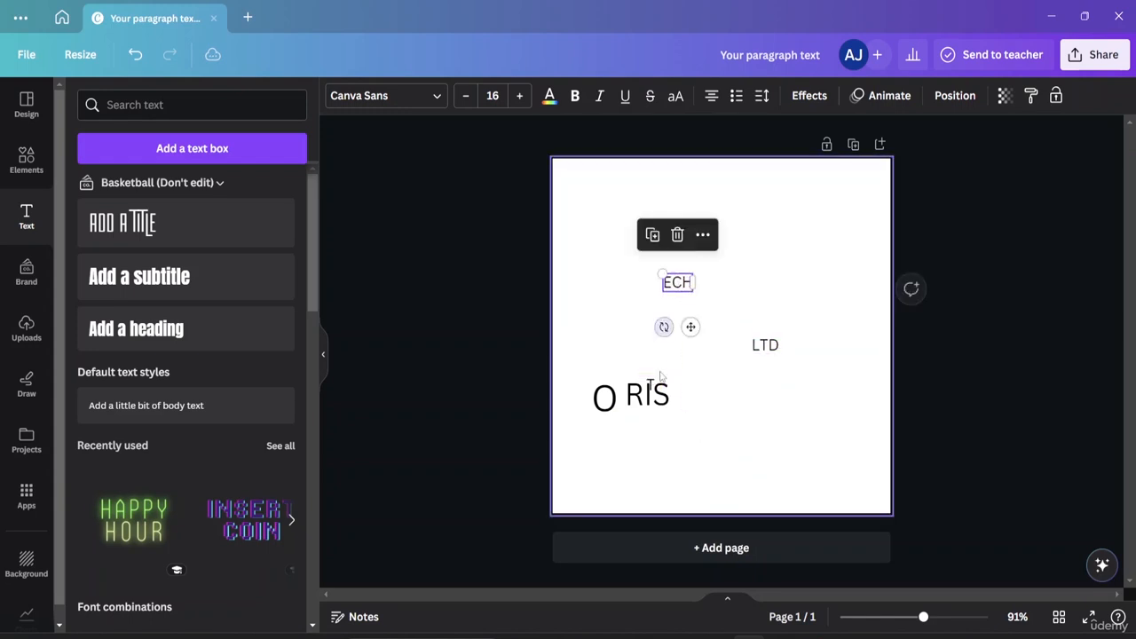
{"action": "left_click", "coordinate": [652, 385]}
{"action": "left_click_drag", "start_coordinate": [650, 373], "coordinate": [660, 281]}
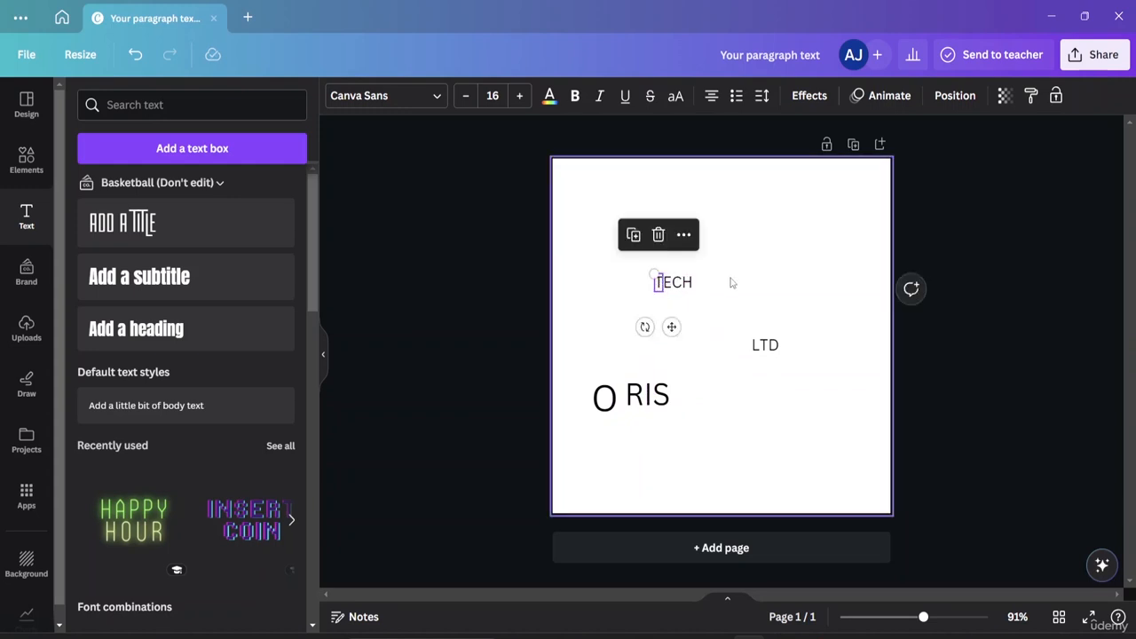
{"action": "left_click", "coordinate": [743, 334]}
Step: Move RIS right beside the enlarged O with their baselines level so they read ORIS
{"action": "left_click", "coordinate": [649, 407]}
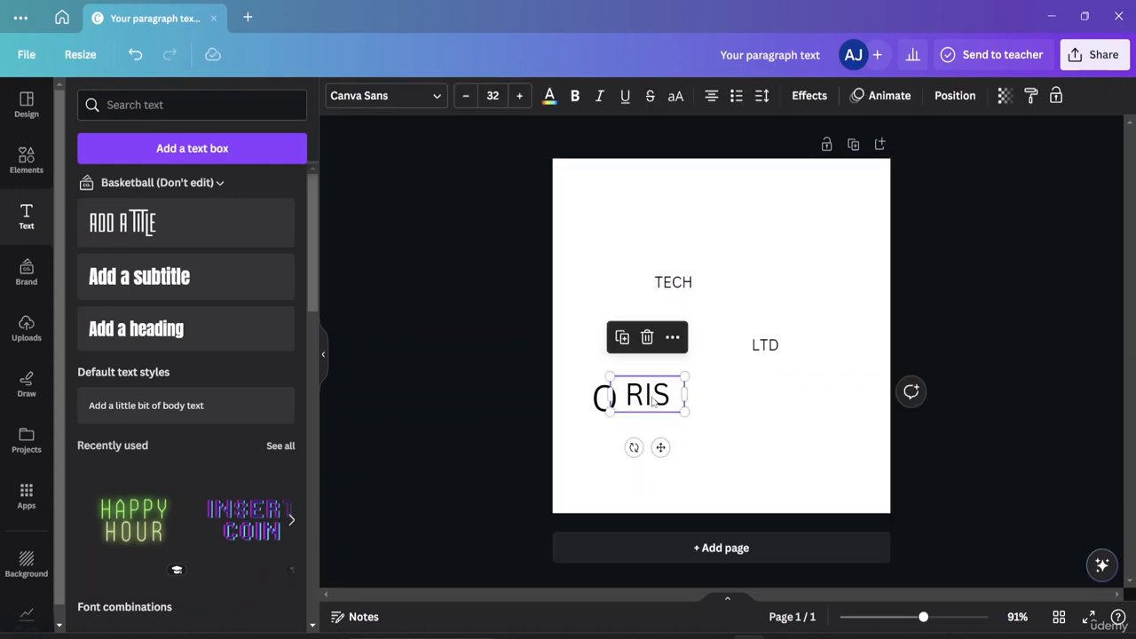
{"action": "left_click_drag", "start_coordinate": [652, 401], "coordinate": [643, 401]}
{"action": "left_click", "coordinate": [764, 407]}
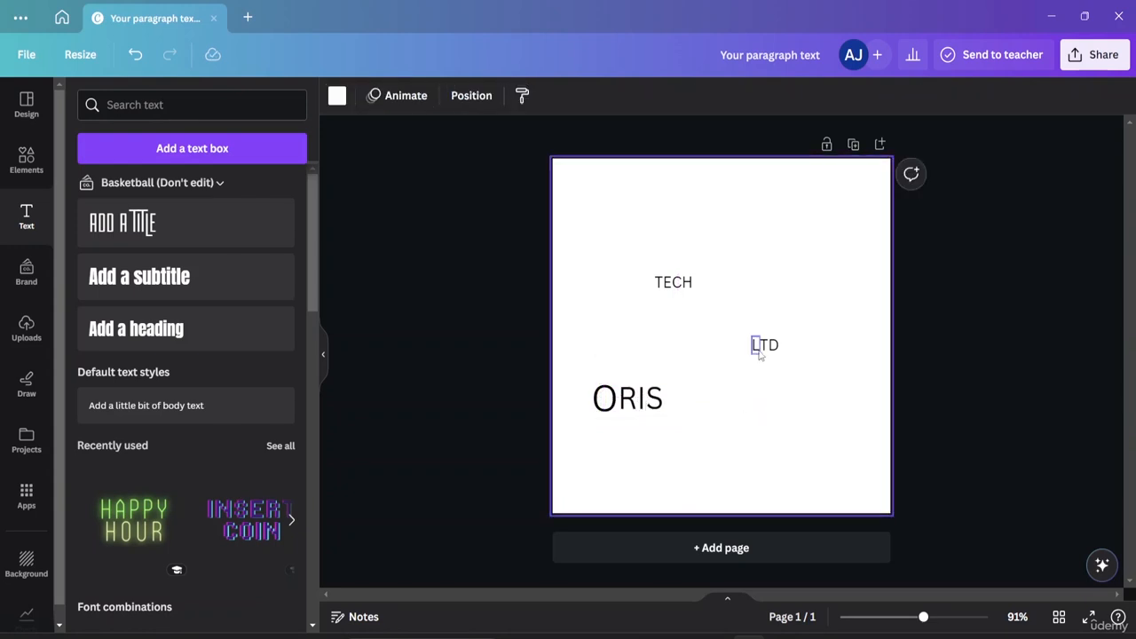
Step: Set the font size of the L in LTD to 38
{"action": "left_click", "coordinate": [759, 351]}
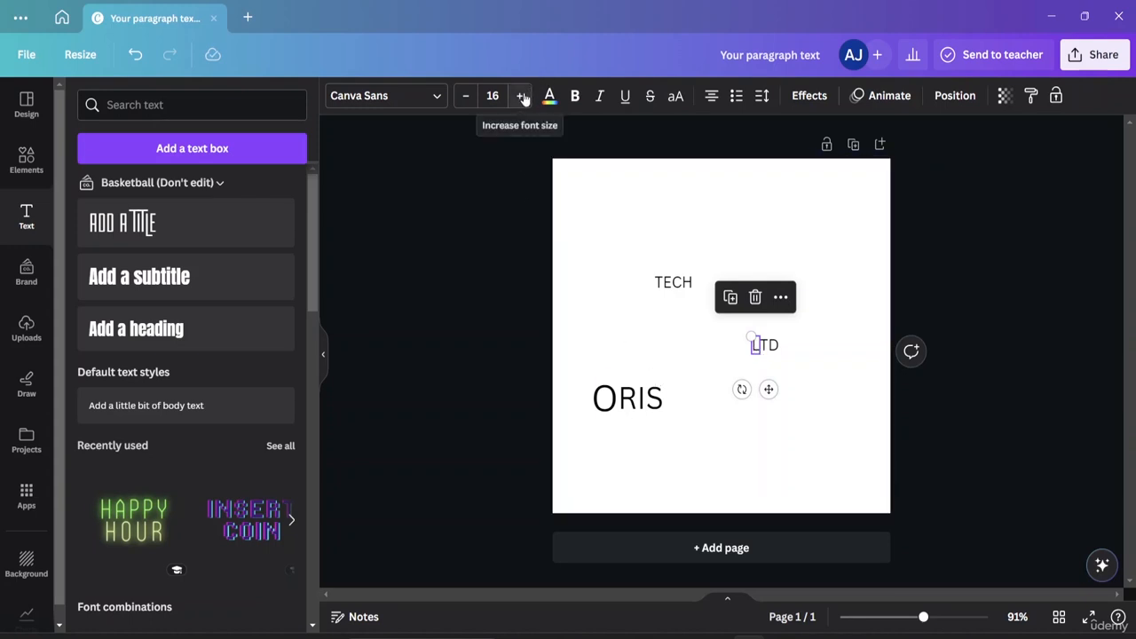
{"action": "left_click", "coordinate": [493, 96]}
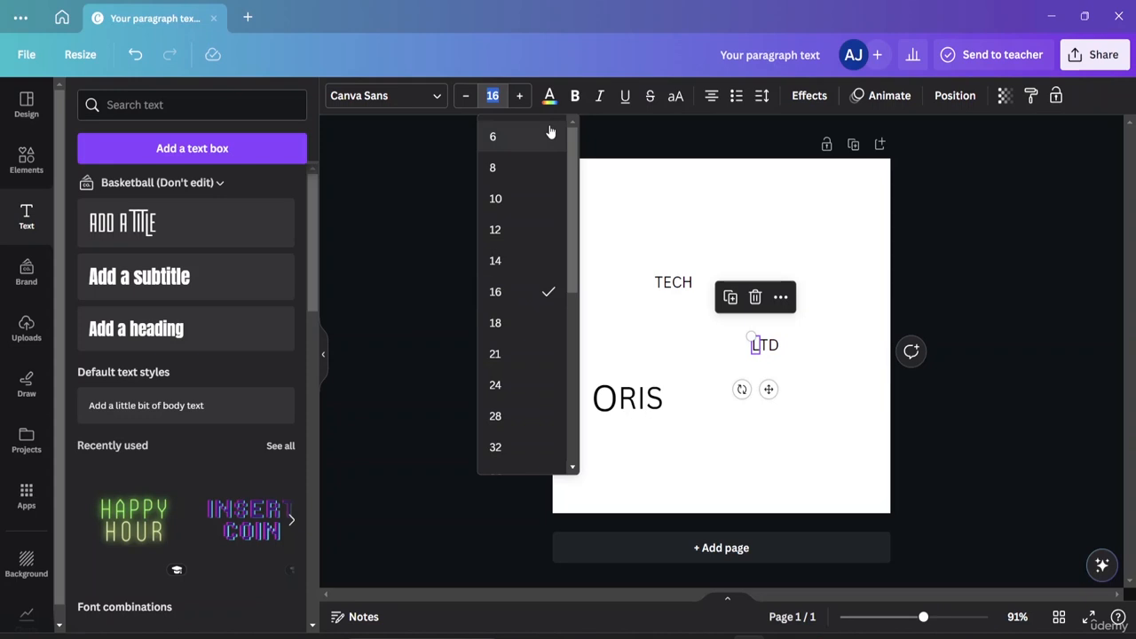
{"action": "type", "text": "38"}
{"action": "key", "text": "Return"}
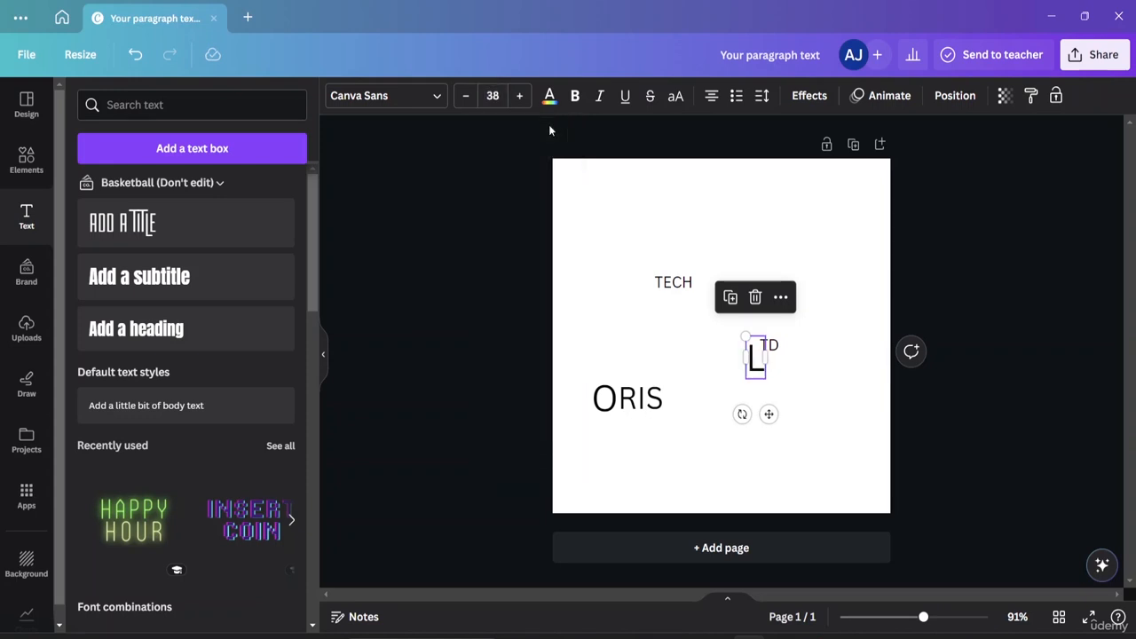
Step: Set the font size of the T in TECH to 38
{"action": "left_click", "coordinate": [659, 282]}
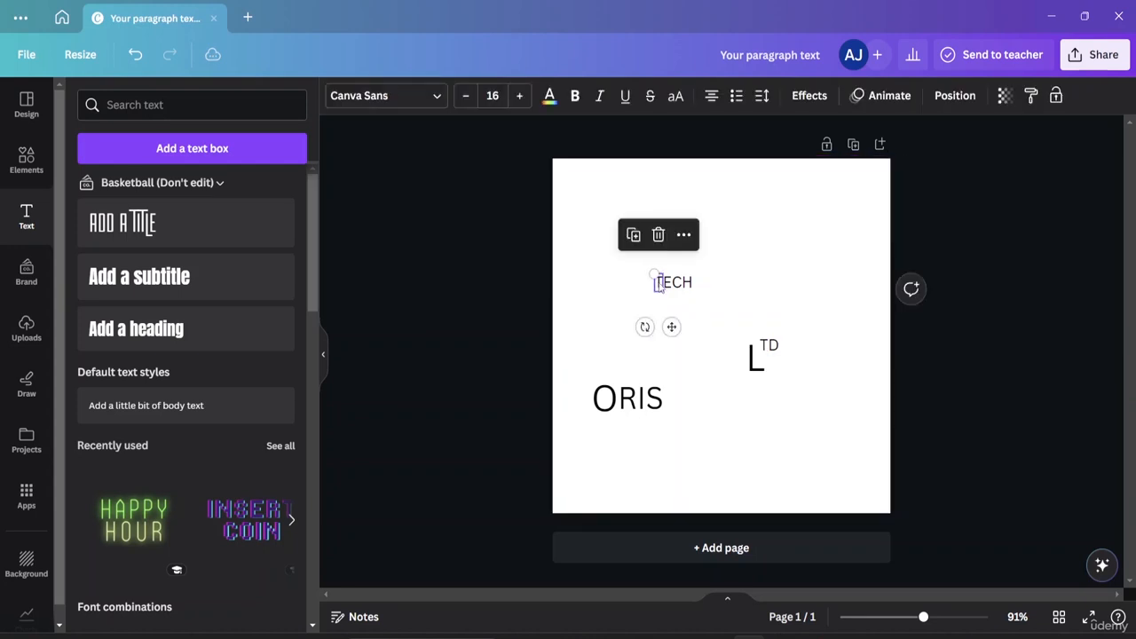
{"action": "left_click", "coordinate": [502, 95]}
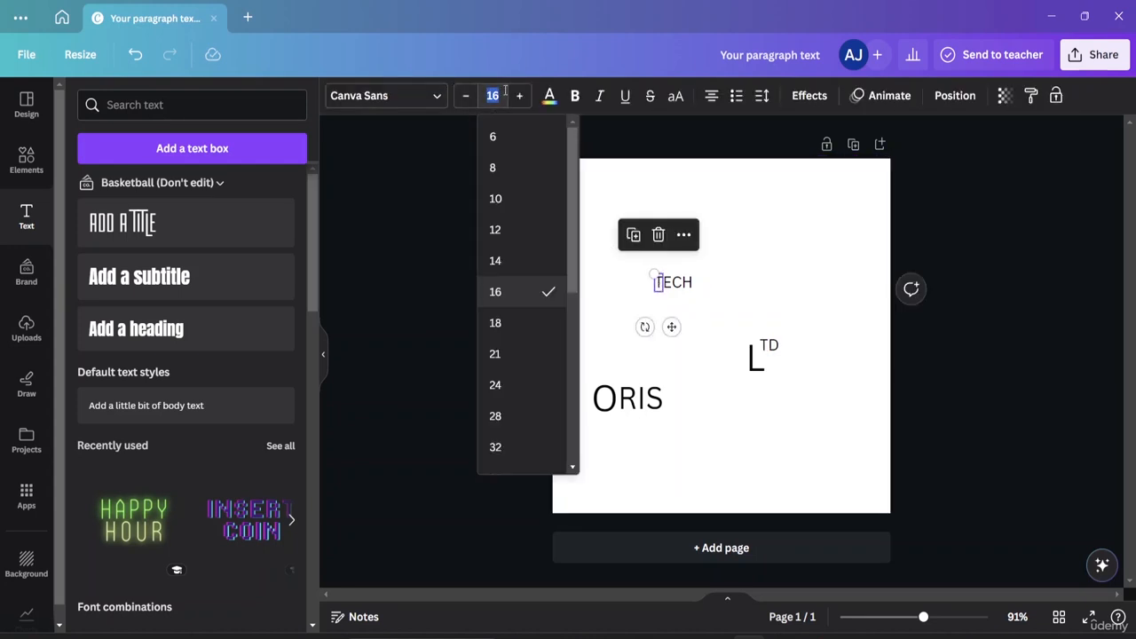
{"action": "type", "text": "38"}
{"action": "key", "text": "Return"}
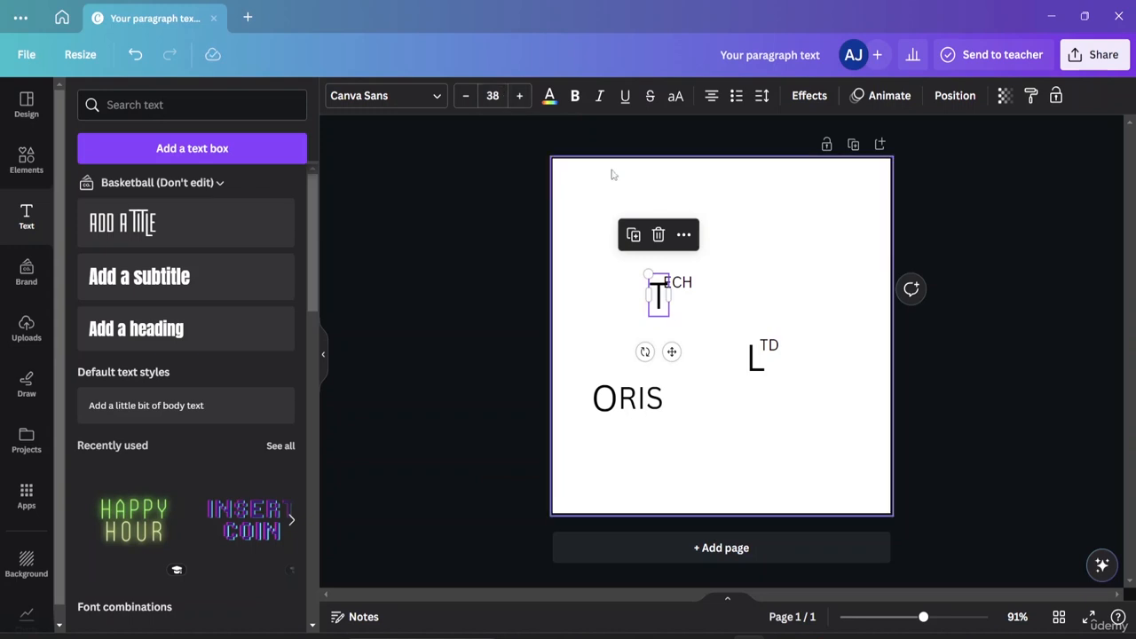
Step: Set the TD and ECH text boxes to font size 32
{"action": "left_click", "coordinate": [769, 346]}
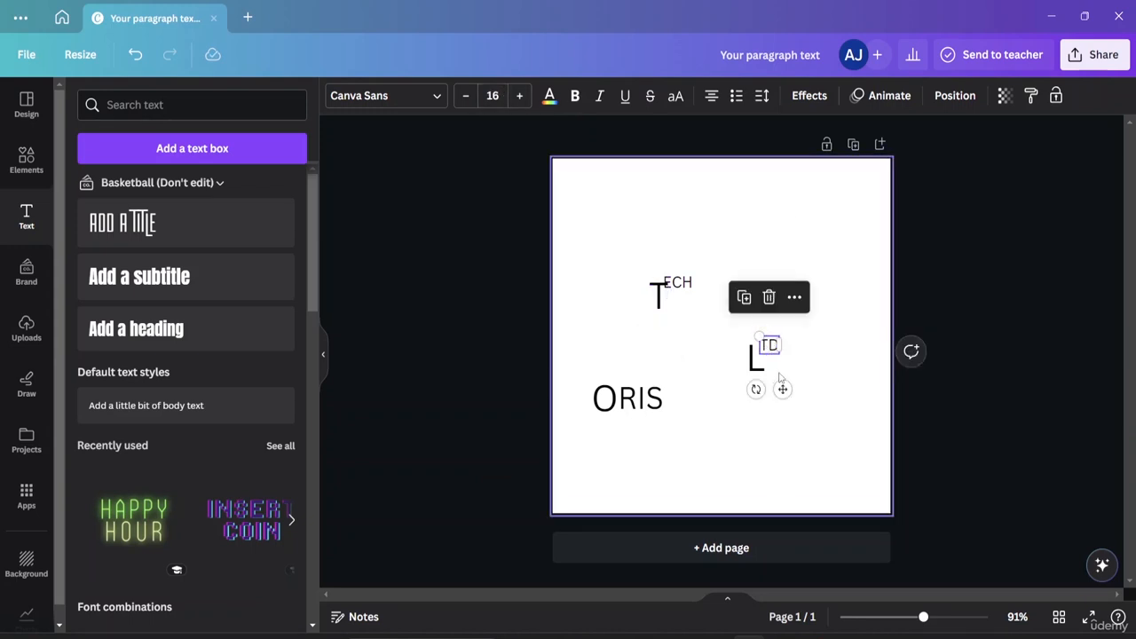
{"action": "left_click", "coordinate": [498, 95]}
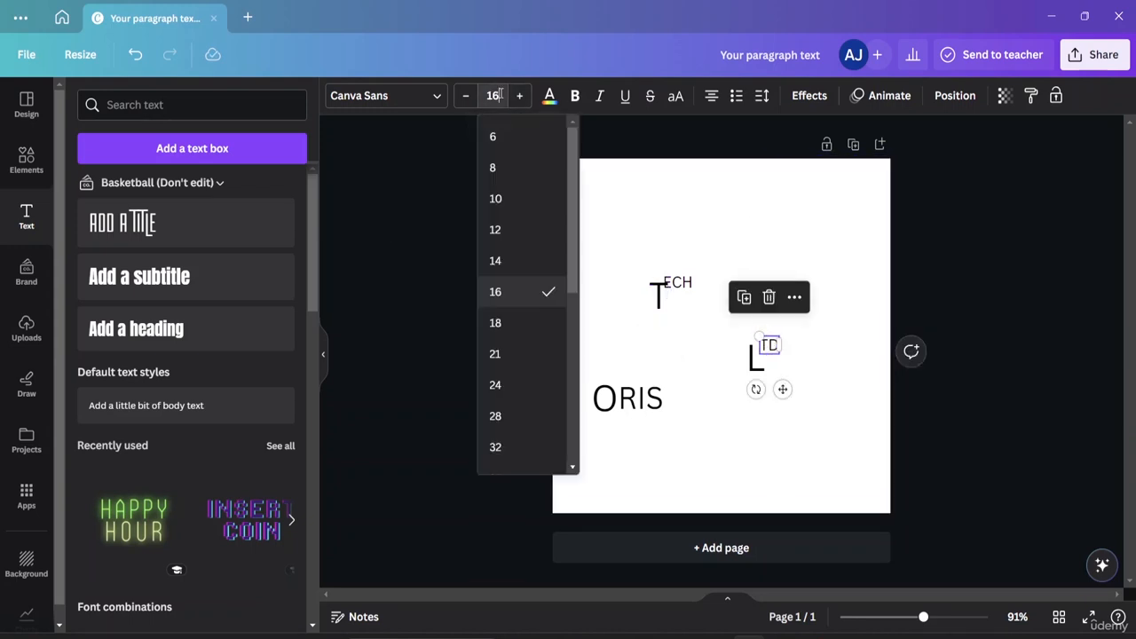
{"action": "type", "text": "32"}
{"action": "key", "text": "Return"}
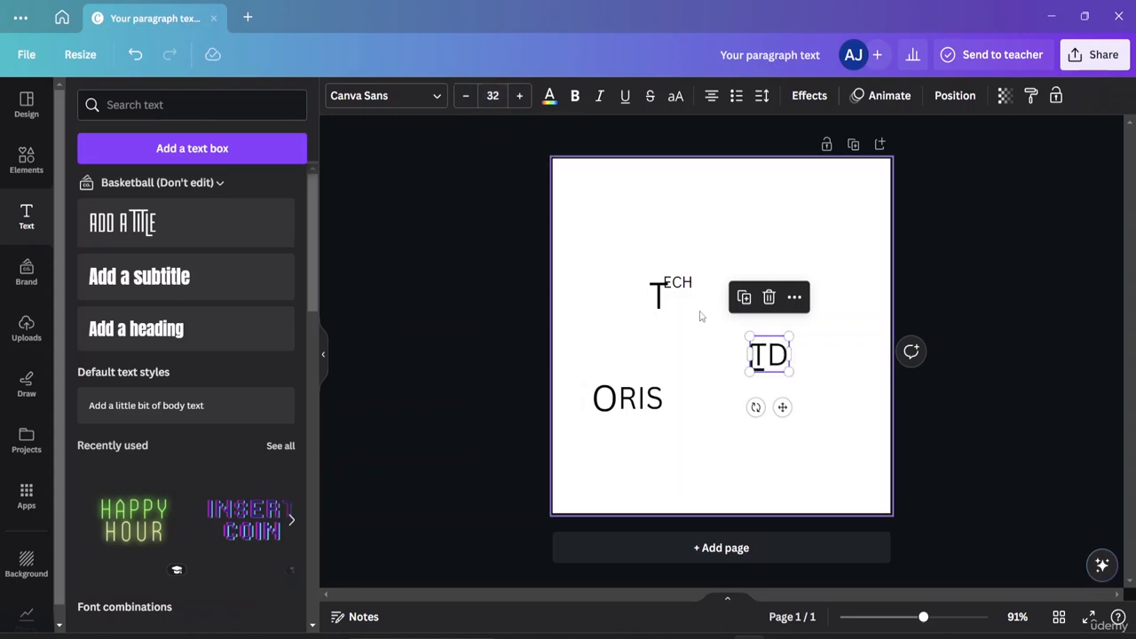
{"action": "left_click", "coordinate": [683, 283]}
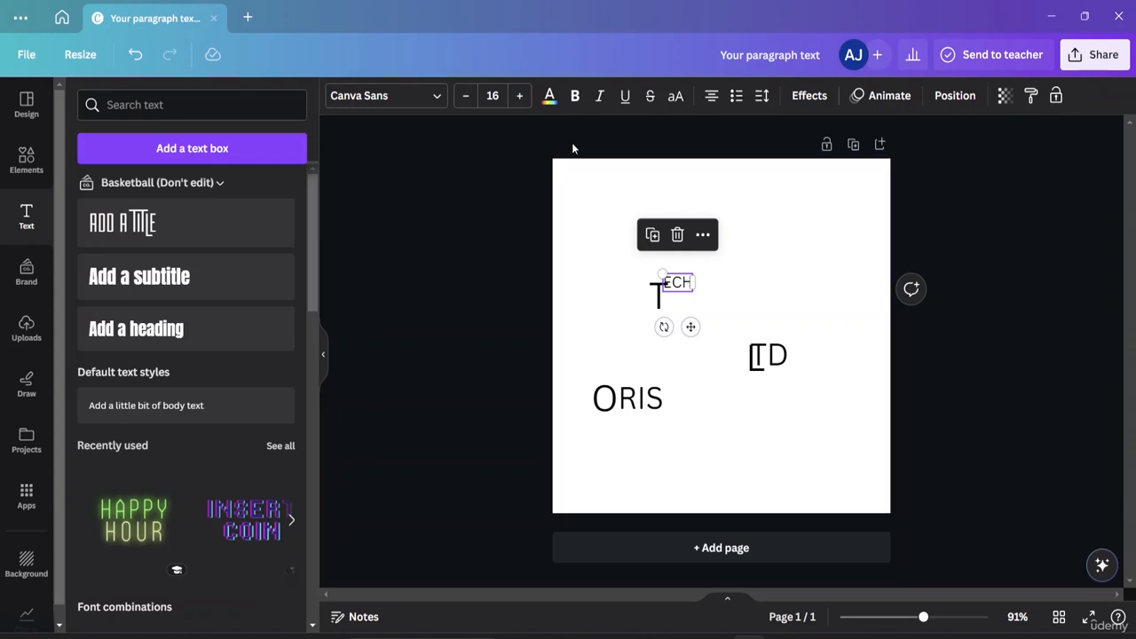
{"action": "left_click", "coordinate": [499, 95]}
{"action": "type", "text": "32"}
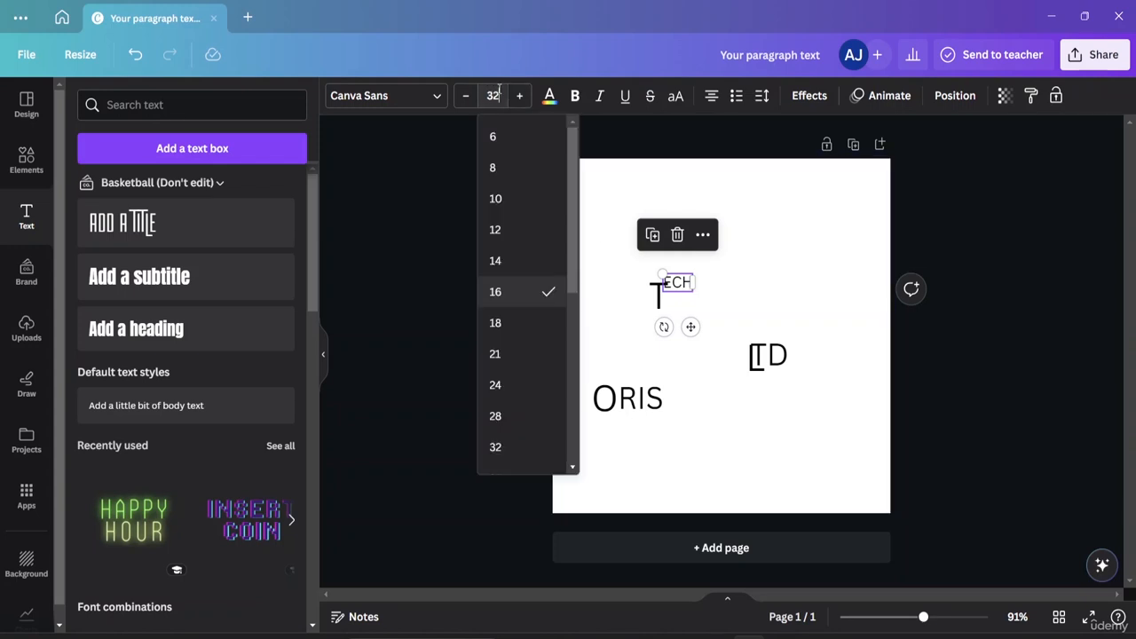
{"action": "key", "text": "Return"}
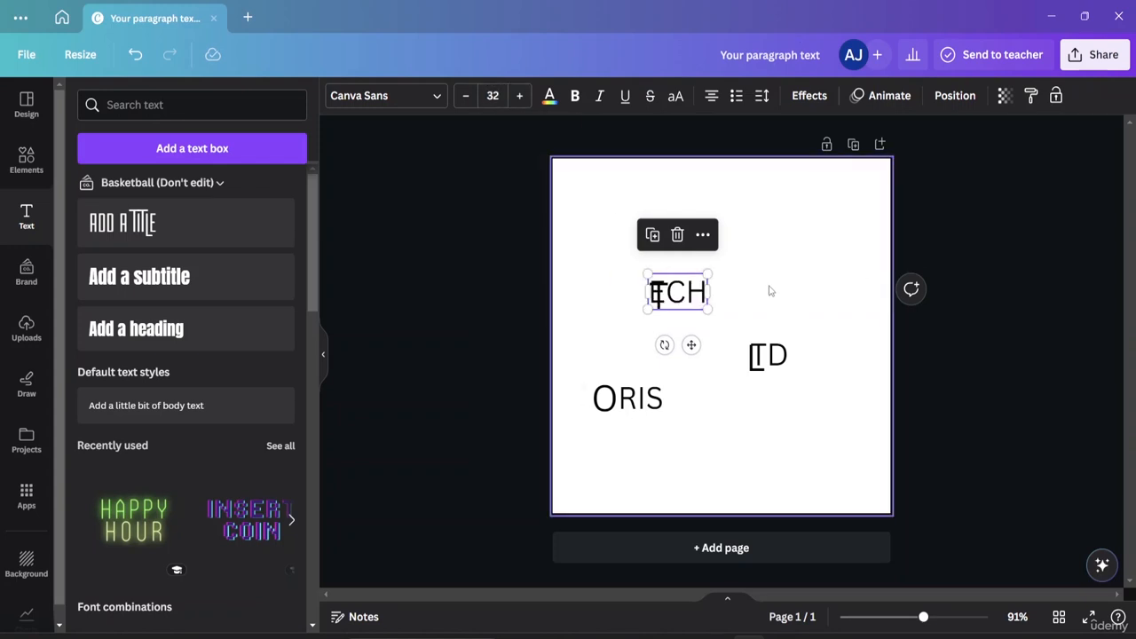
{"action": "left_click", "coordinate": [719, 387]}
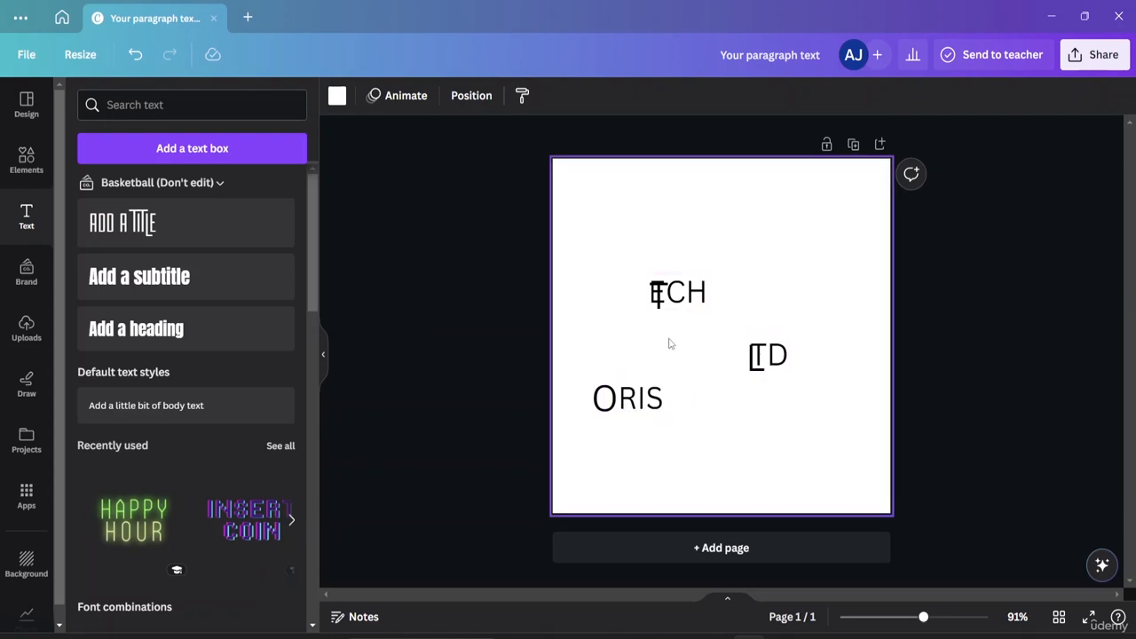
Step: Move ECH clear of the T, and shift O and RIS up to the page's left margin, level with LTD
{"action": "left_click_drag", "start_coordinate": [684, 304], "coordinate": [809, 285]}
{"action": "left_click", "coordinate": [606, 399]}
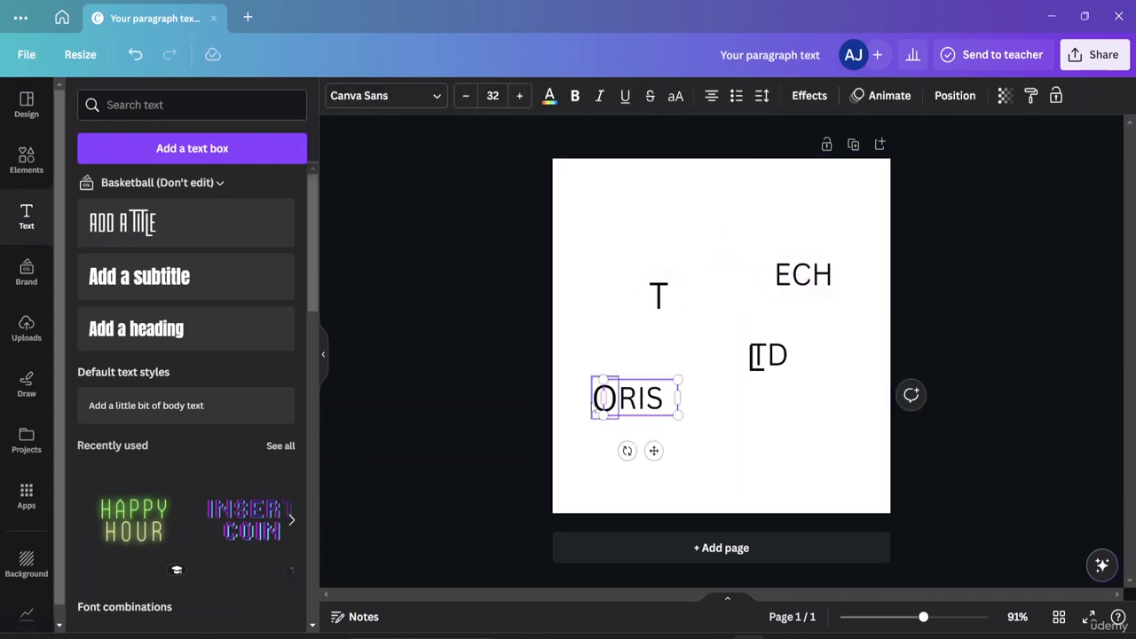
{"action": "left_click", "coordinate": [601, 400]}
{"action": "left_click_drag", "start_coordinate": [601, 399], "coordinate": [592, 354]}
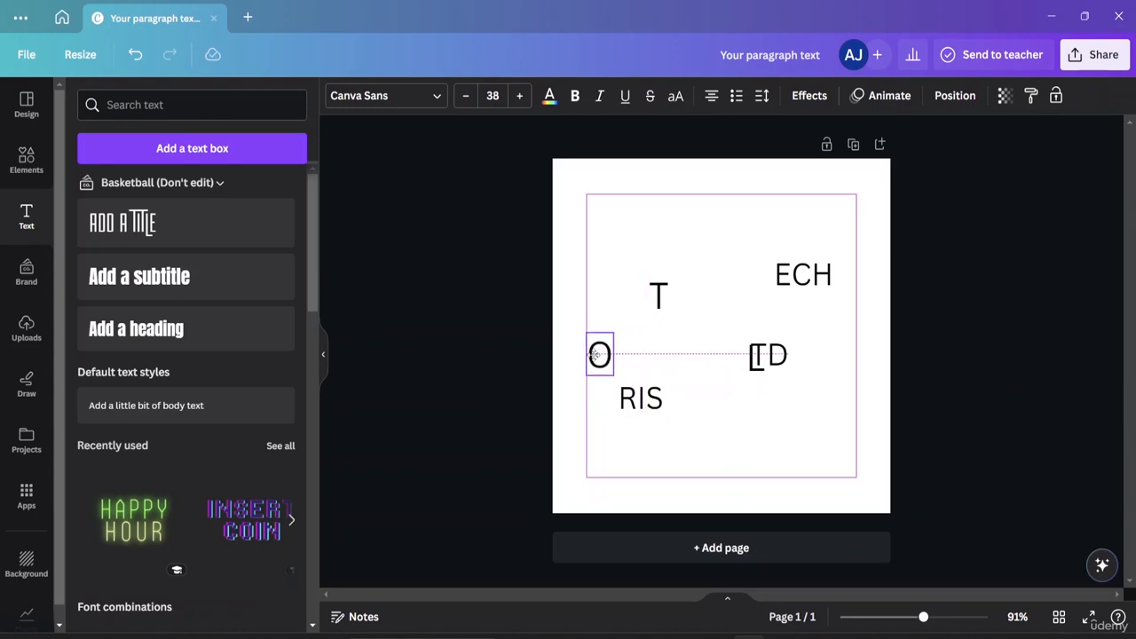
{"action": "left_click", "coordinate": [637, 396]}
{"action": "left_click_drag", "start_coordinate": [637, 396], "coordinate": [630, 353]}
{"action": "left_click", "coordinate": [731, 408]}
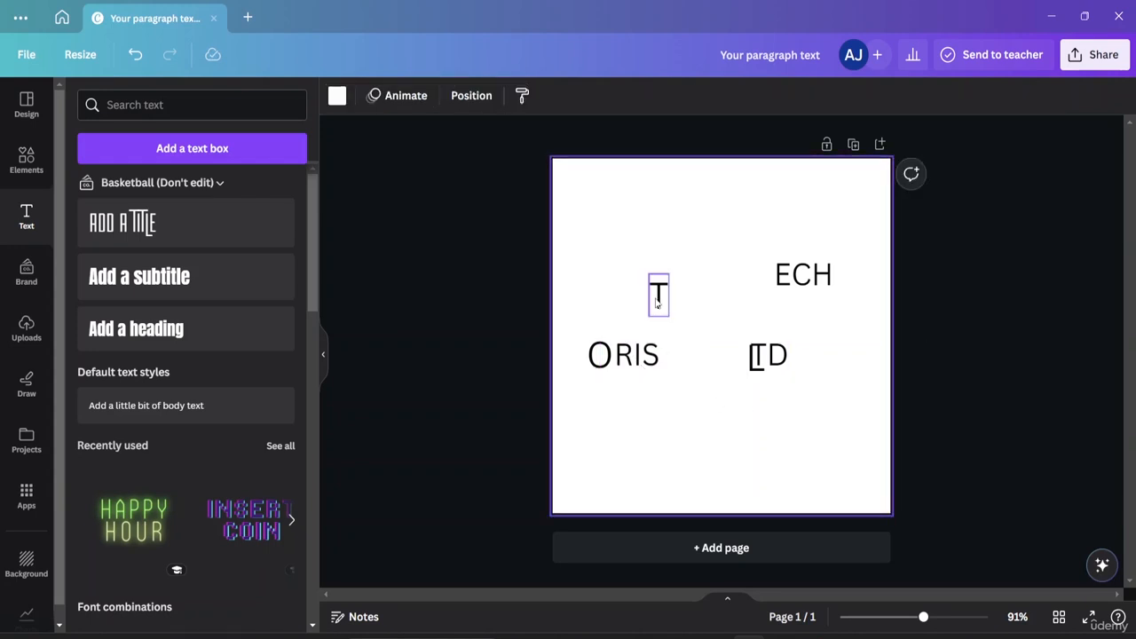
Step: Move L and TD down out of the way, and place T and ECH together right after ORIS on the same line
{"action": "left_click_drag", "start_coordinate": [763, 362], "coordinate": [780, 435]}
{"action": "left_click", "coordinate": [755, 357]}
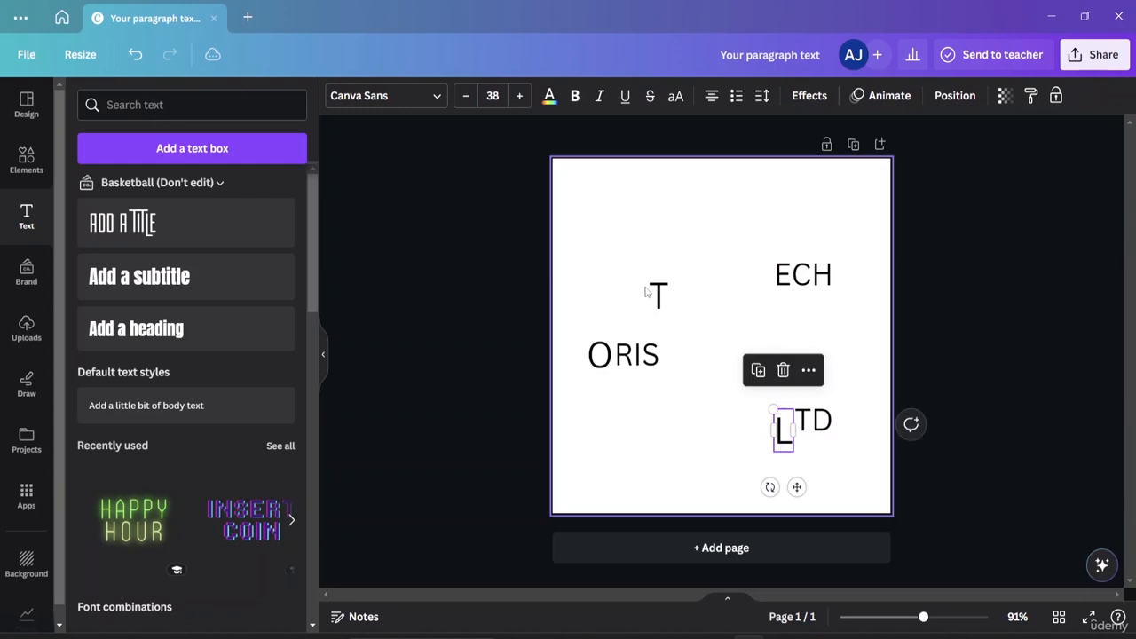
{"action": "left_click_drag", "start_coordinate": [657, 296], "coordinate": [670, 348]}
{"action": "left_click", "coordinate": [804, 281]}
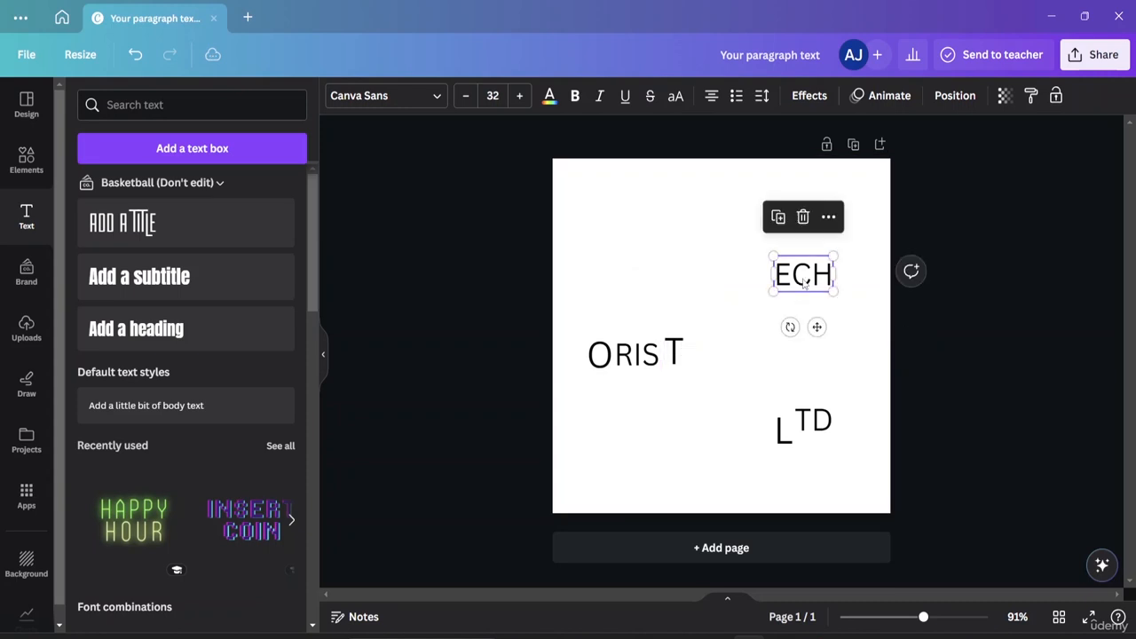
{"action": "left_click_drag", "start_coordinate": [804, 281], "coordinate": [710, 353]}
{"action": "left_click", "coordinate": [804, 352]}
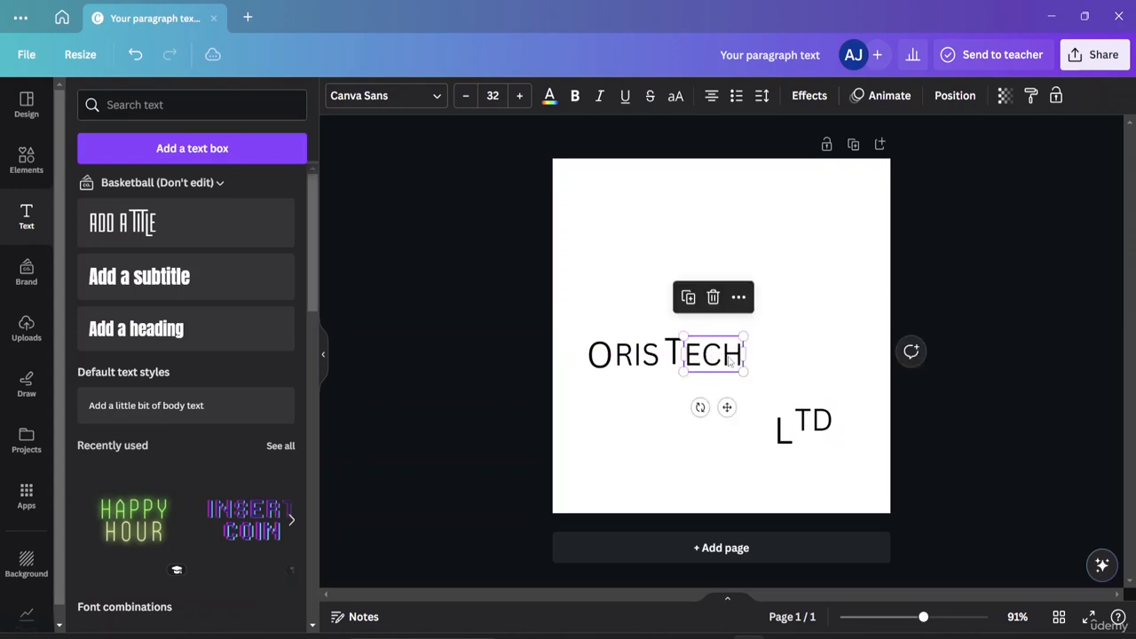
{"action": "left_click", "coordinate": [706, 372]}
{"action": "left_click", "coordinate": [674, 356]}
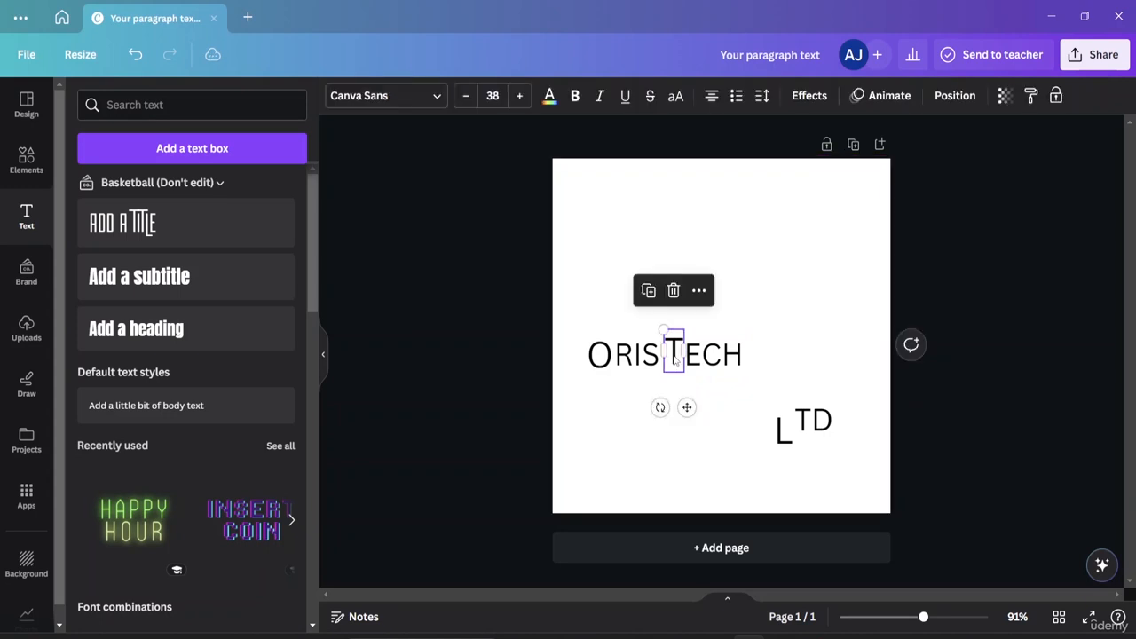
{"action": "left_click", "coordinate": [785, 377]}
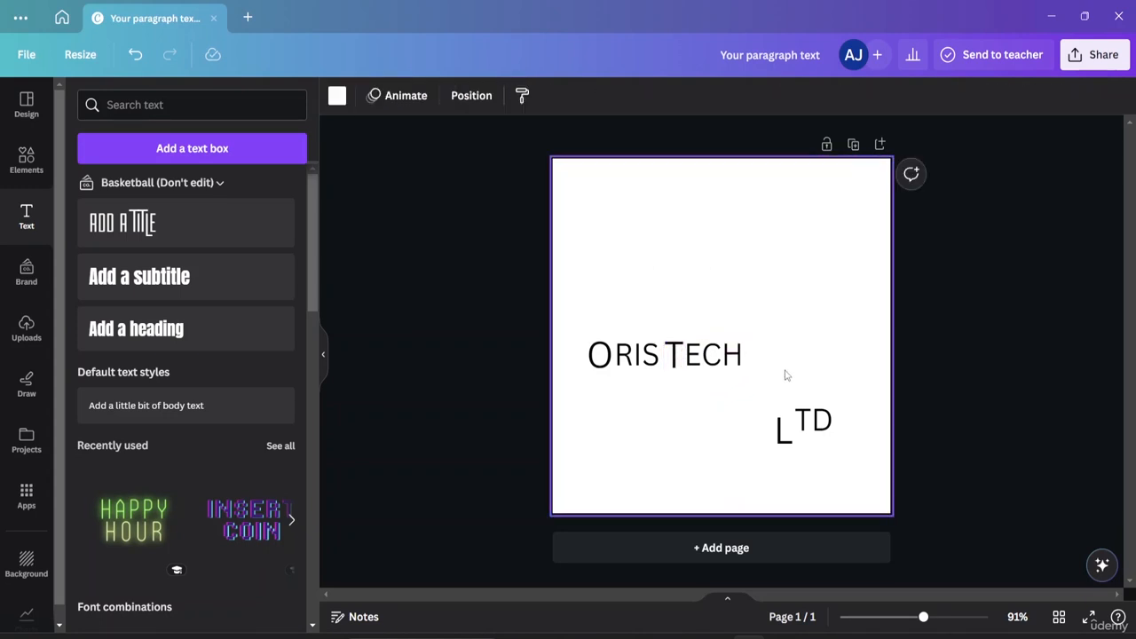
Step: Place L and TD together after TECH so the line reads ORIS TECH LTD
{"action": "left_click_drag", "start_coordinate": [781, 432], "coordinate": [762, 357]}
{"action": "left_click", "coordinate": [829, 393]}
{"action": "left_click_drag", "start_coordinate": [818, 414], "coordinate": [797, 345]}
{"action": "left_click", "coordinate": [830, 390]}
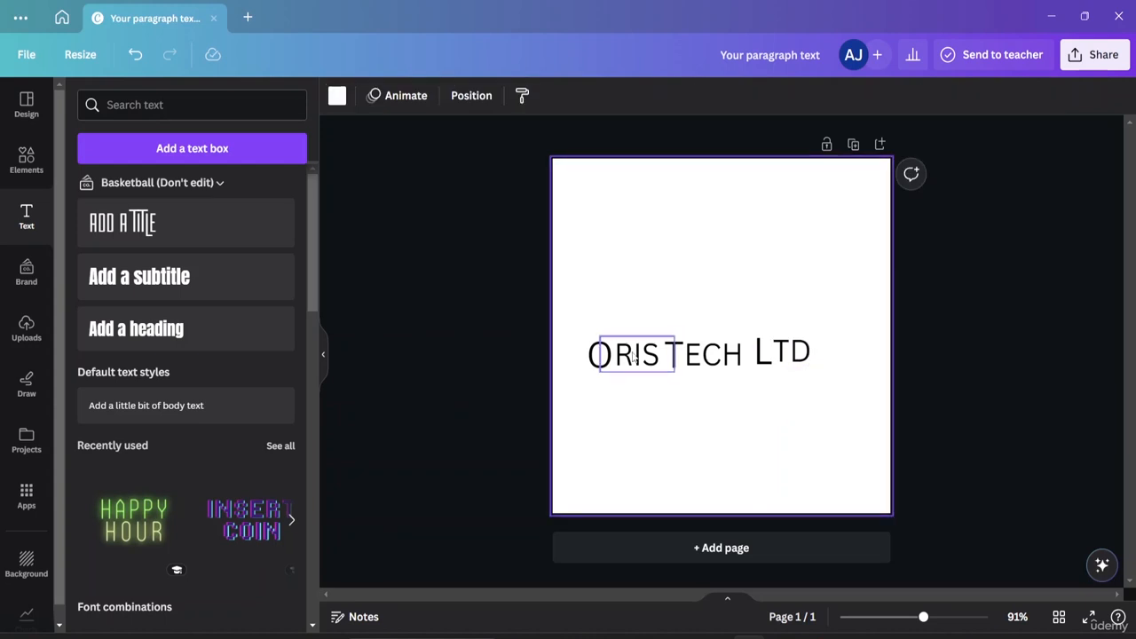
Step: Select all the letter boxes of ORIS TECH LTD and shift them together right and slightly down on the page
{"action": "left_click_drag", "start_coordinate": [574, 327], "coordinate": [829, 392]}
{"action": "left_click_drag", "start_coordinate": [719, 355], "coordinate": [746, 360]}
{"action": "left_click", "coordinate": [821, 437]}
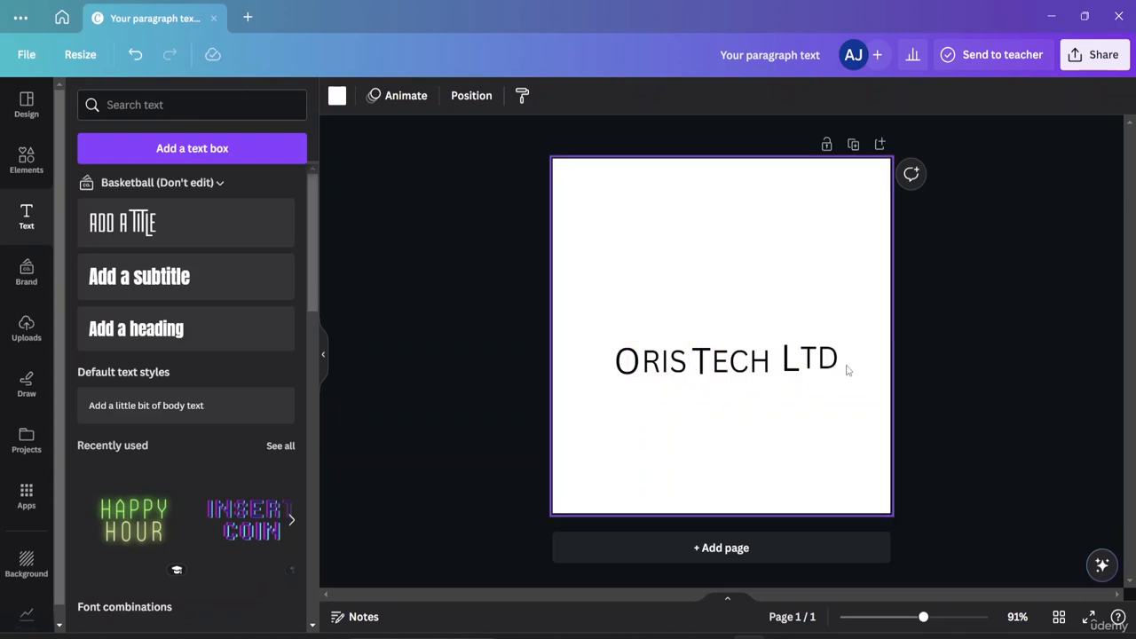
Step: Try Architype Aubette, Bukhari Script, Copperplate Gothic 29 AB and Anton on the whole company name, and apply FN Sohanur Nithila Uni+B
{"action": "left_click_drag", "start_coordinate": [596, 325], "coordinate": [880, 446]}
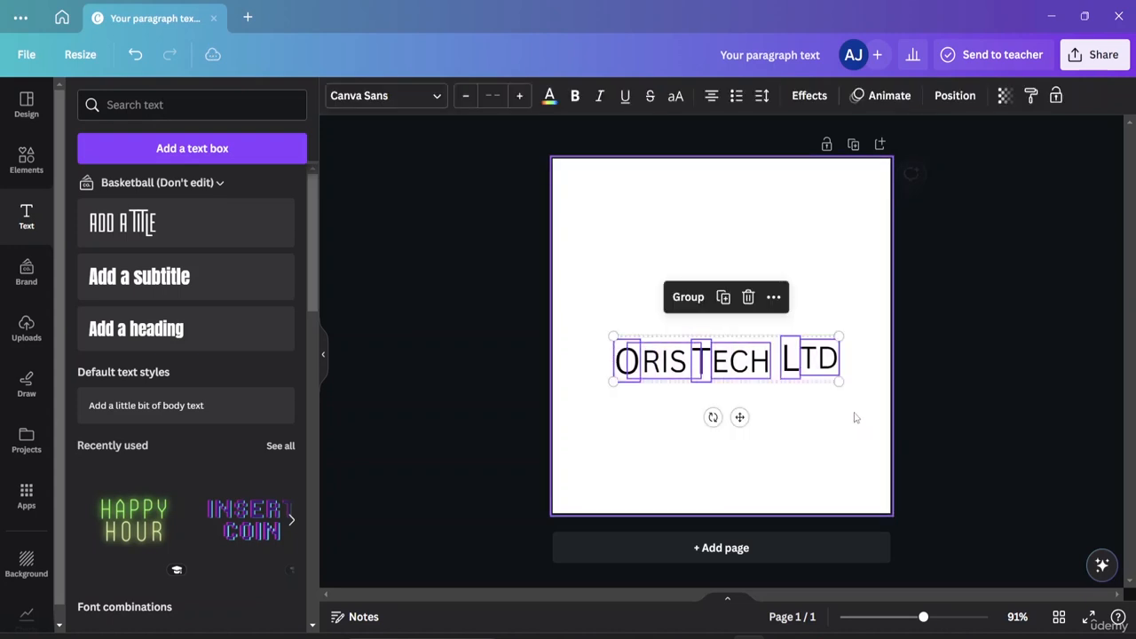
{"action": "left_click", "coordinate": [435, 98]}
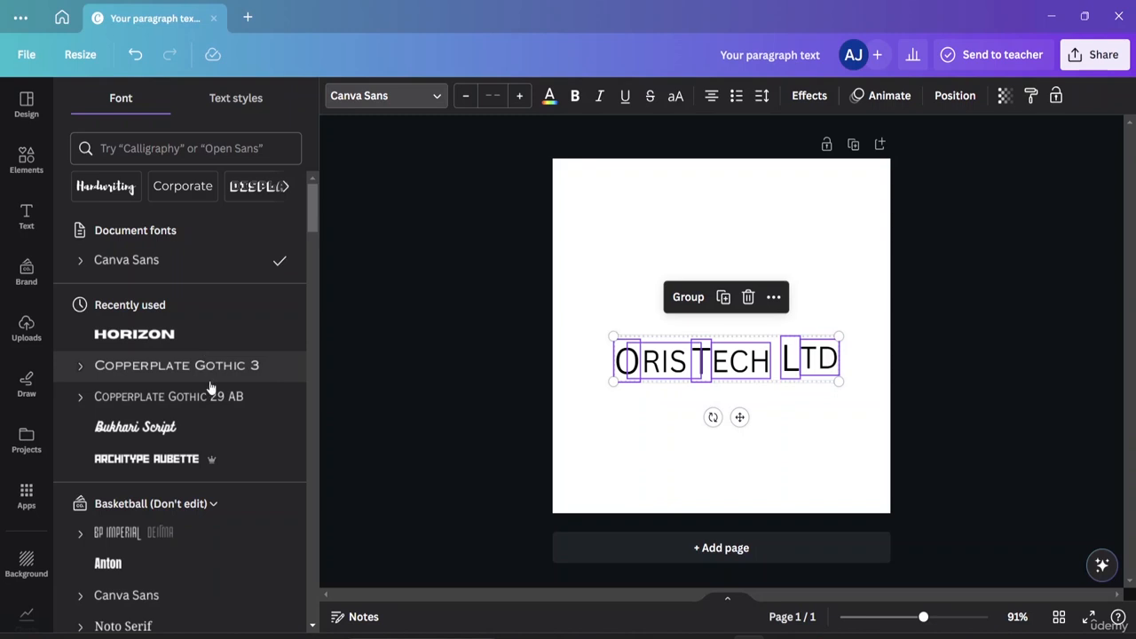
{"action": "left_click", "coordinate": [192, 469]}
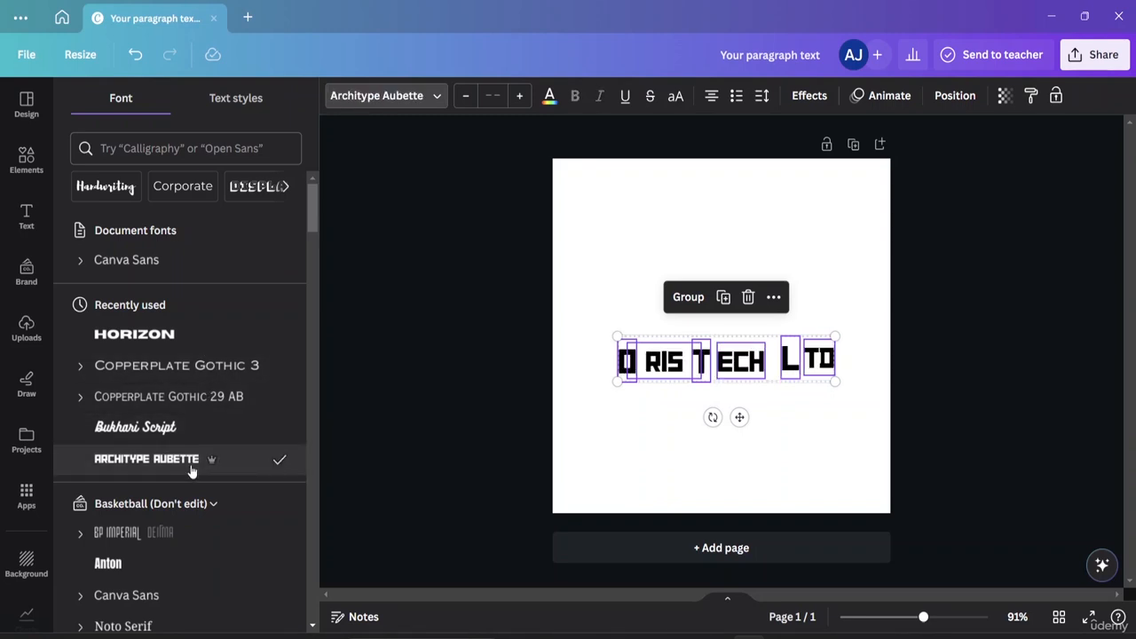
{"action": "left_click", "coordinate": [180, 430]}
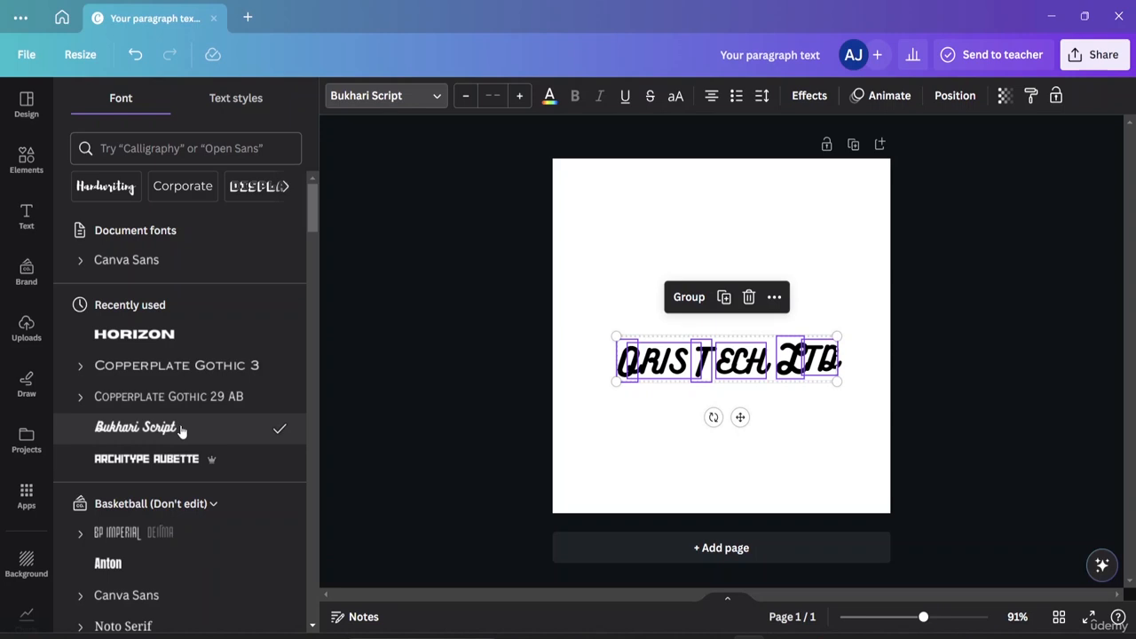
{"action": "left_click", "coordinate": [163, 398]}
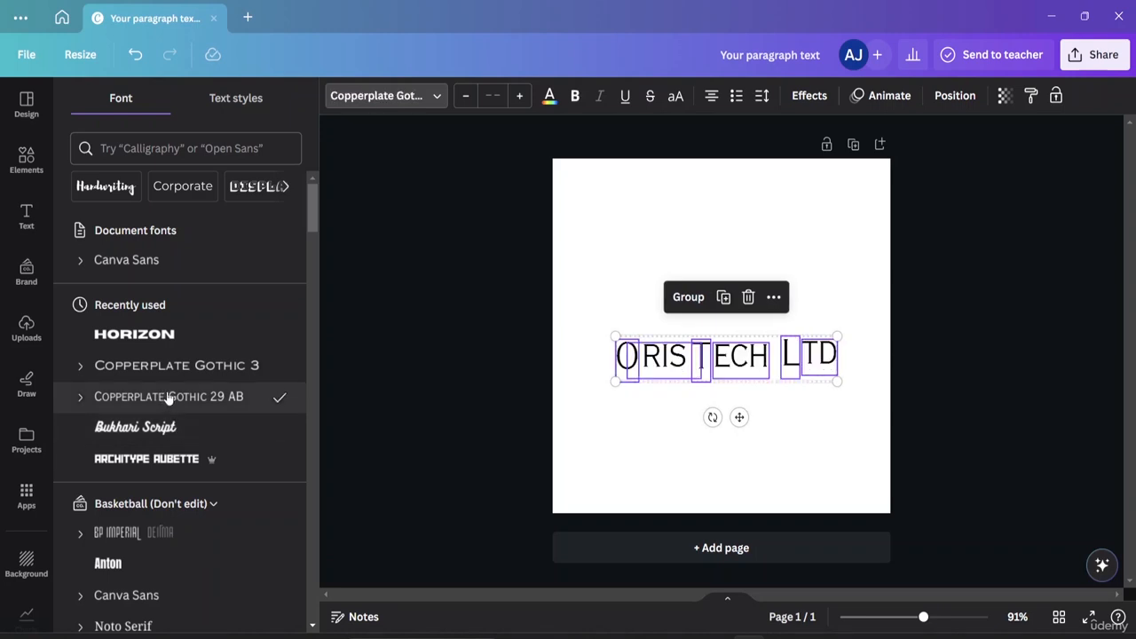
{"action": "scroll", "coordinate": [178, 391], "scroll_direction": "down", "scroll_amount": 3}
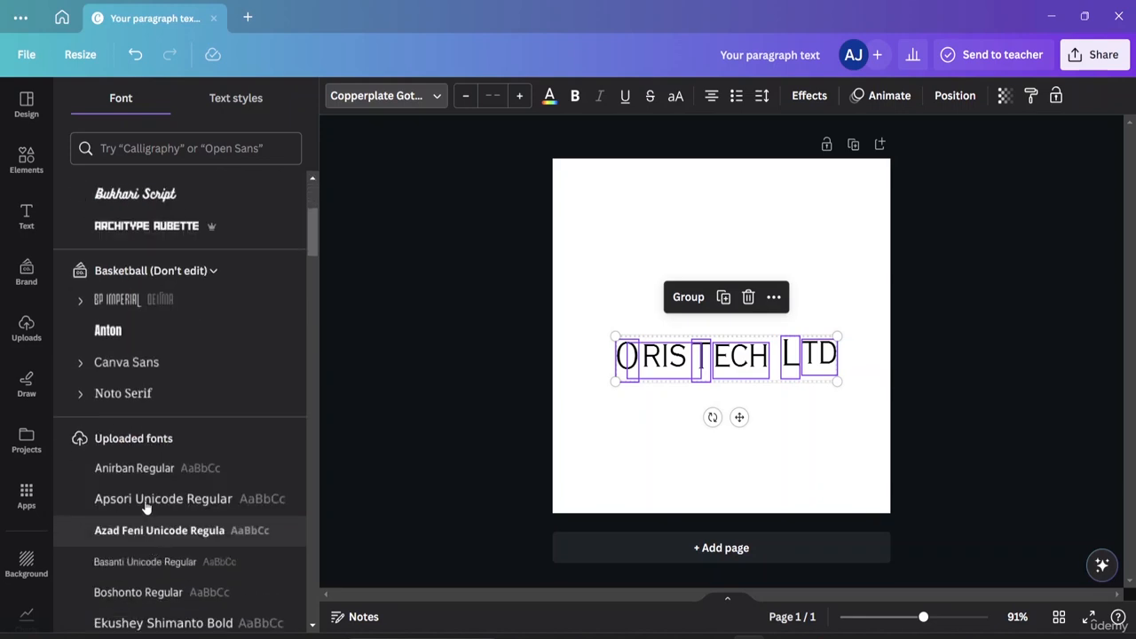
{"action": "left_click", "coordinate": [164, 345]}
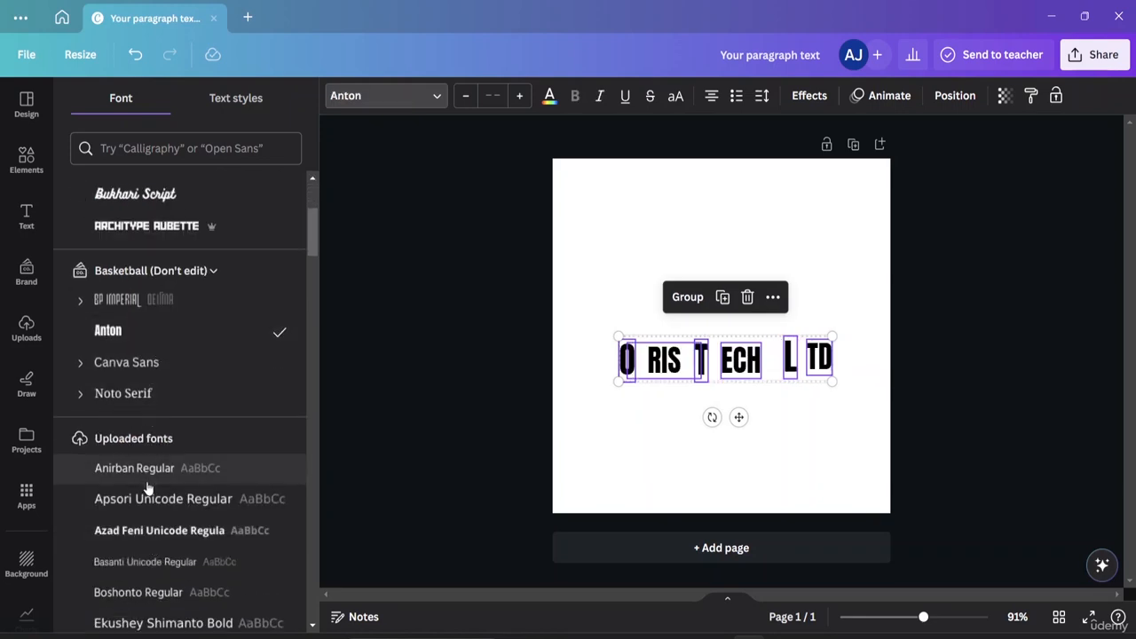
{"action": "scroll", "coordinate": [148, 479], "scroll_direction": "down", "scroll_amount": 3}
{"action": "left_click", "coordinate": [158, 532]}
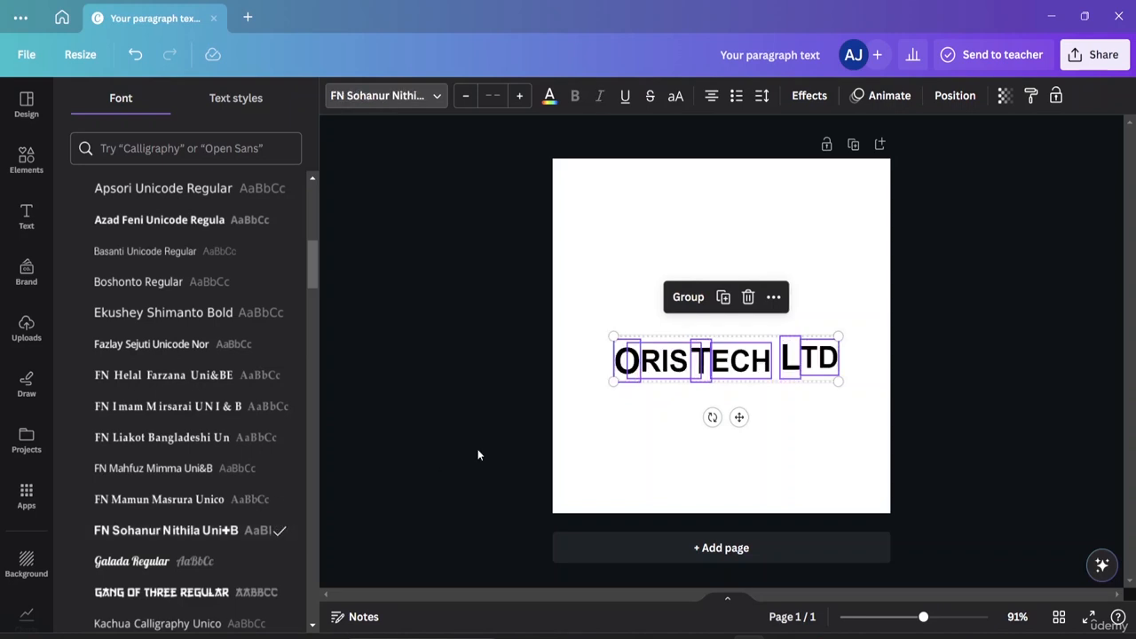
{"action": "left_click", "coordinate": [662, 472]}
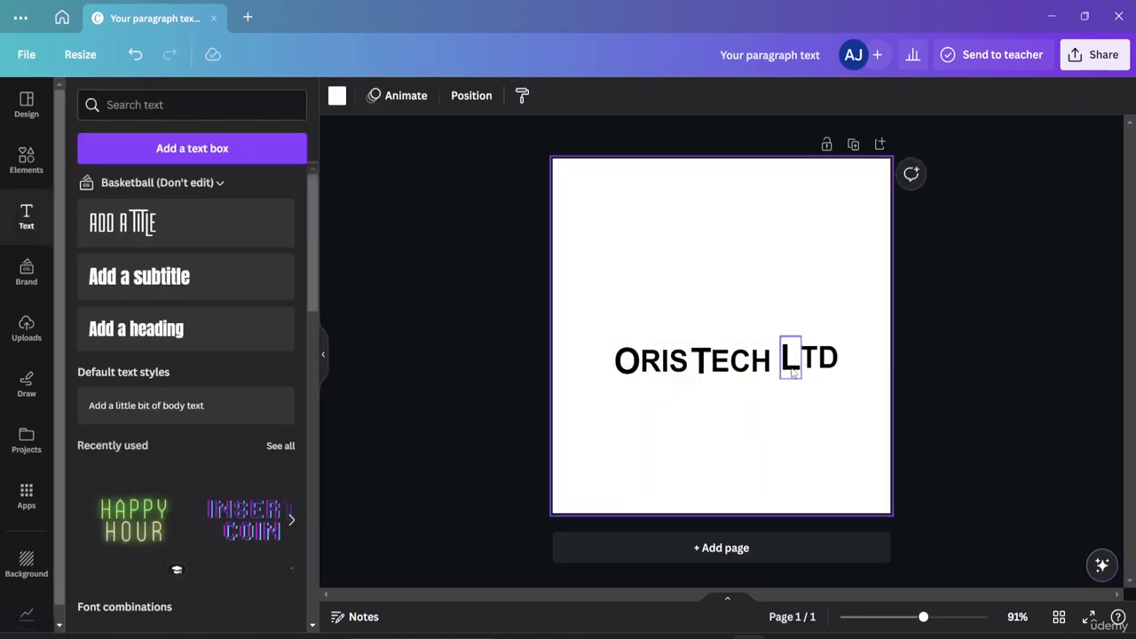
Step: Move L and TD closer to TECH and level their baselines with the rest of the name
{"action": "left_click", "coordinate": [790, 367]}
{"action": "left_click_drag", "start_coordinate": [791, 368], "coordinate": [805, 363]}
{"action": "left_click", "coordinate": [822, 400]}
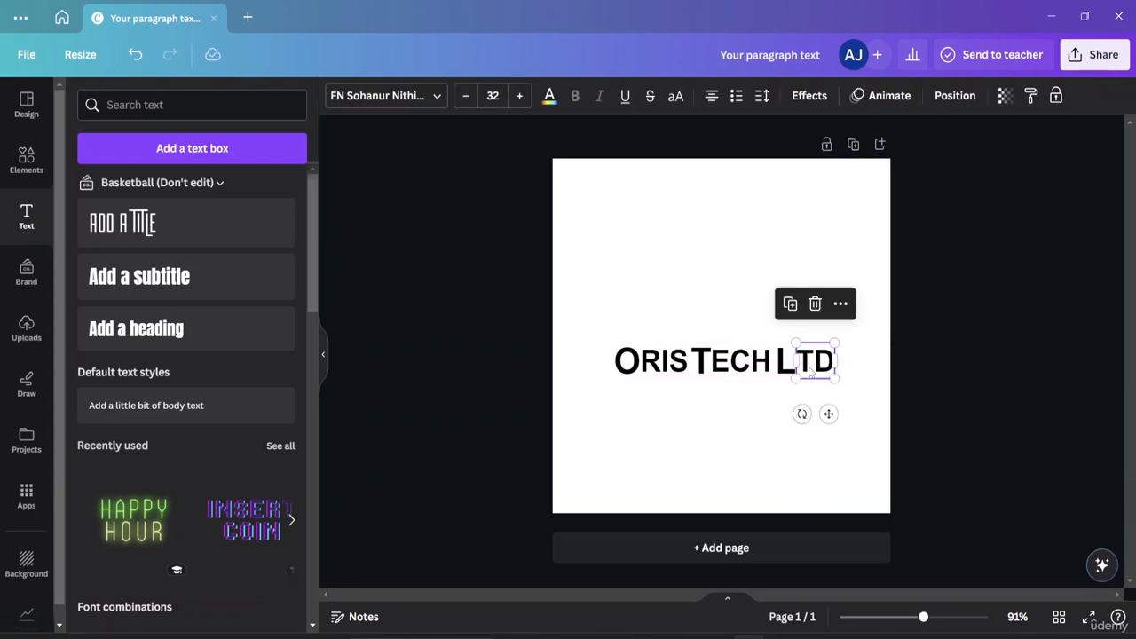
{"action": "left_click", "coordinate": [832, 448]}
Step: Nudge T and ECH slightly left and down, and move RIS below the line, clear of the O
{"action": "left_click", "coordinate": [736, 373]}
{"action": "left_click_drag", "start_coordinate": [736, 368], "coordinate": [666, 412]}
{"action": "left_click", "coordinate": [781, 419]}
{"action": "left_click", "coordinate": [724, 413]}
{"action": "left_click", "coordinate": [657, 366]}
Step: Shift the O slightly left and place RIS back beside it, leaving a gap before TECH
{"action": "left_click", "coordinate": [629, 377]}
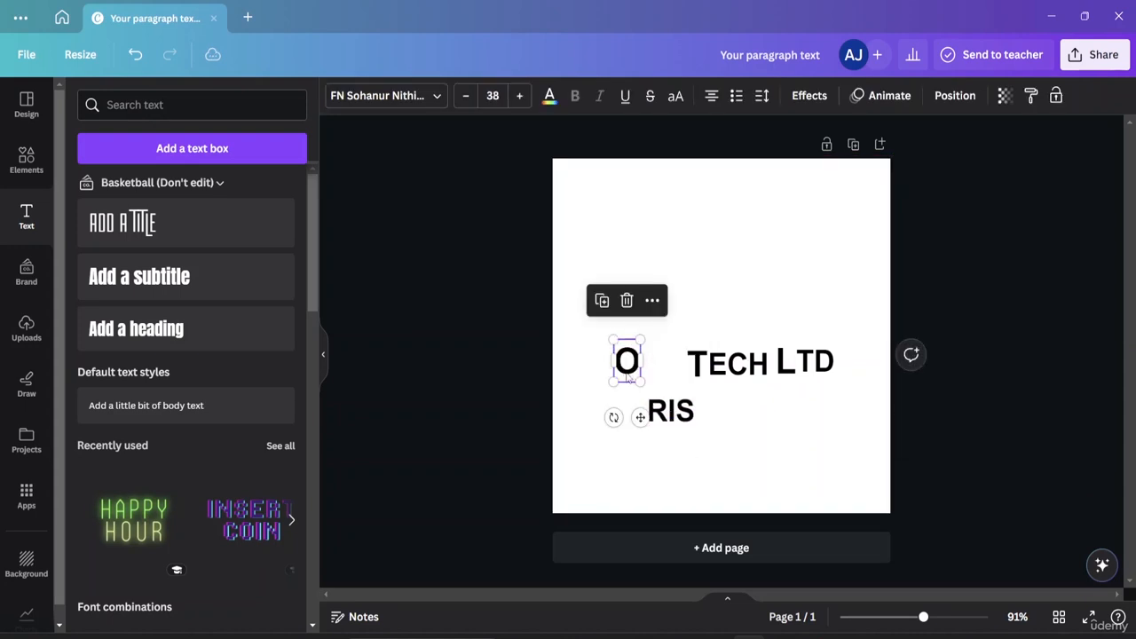
{"action": "left_click_drag", "start_coordinate": [628, 377], "coordinate": [619, 374]}
{"action": "left_click", "coordinate": [665, 411]}
{"action": "left_click_drag", "start_coordinate": [666, 411], "coordinate": [653, 366]}
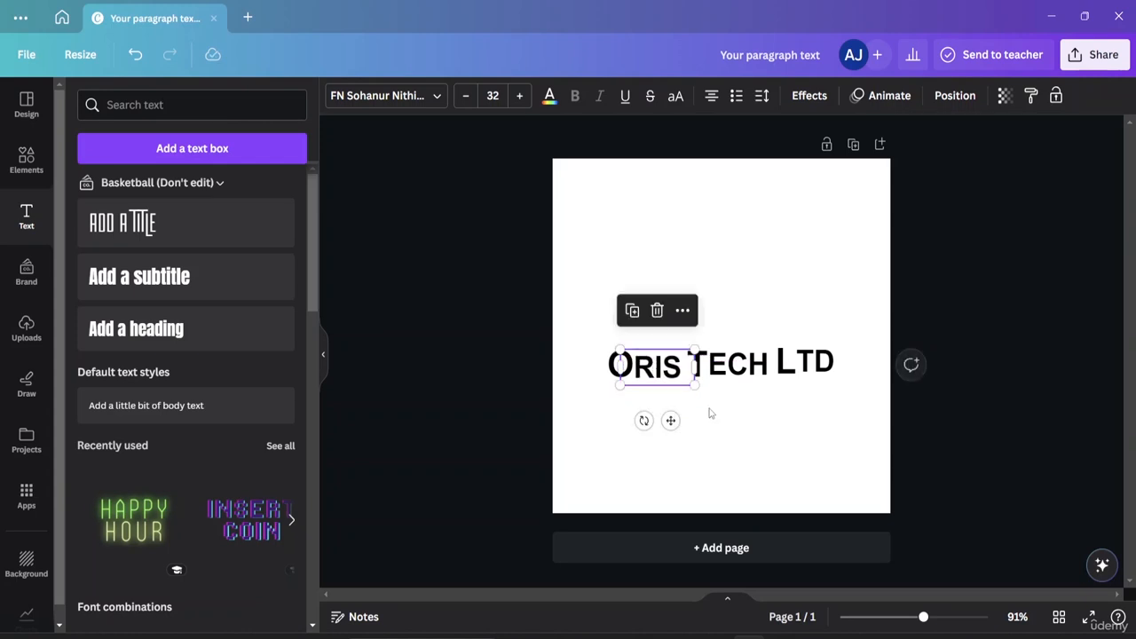
{"action": "left_click", "coordinate": [774, 426]}
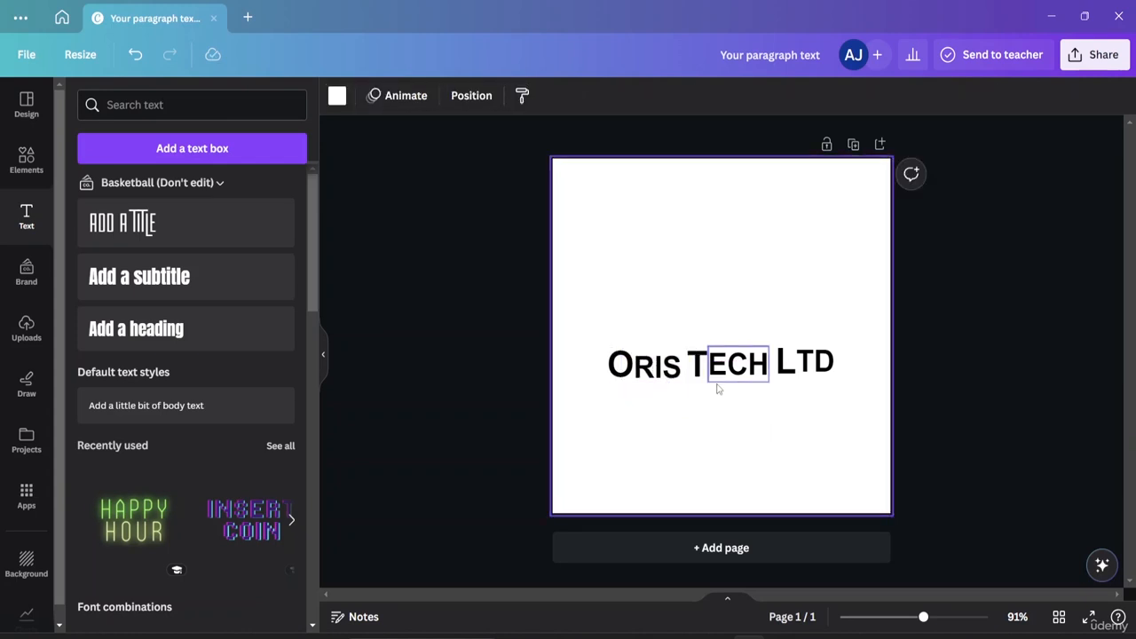
Step: Nudge RIS up to even out its alignment with the other letters in the line
{"action": "left_click", "coordinate": [812, 371]}
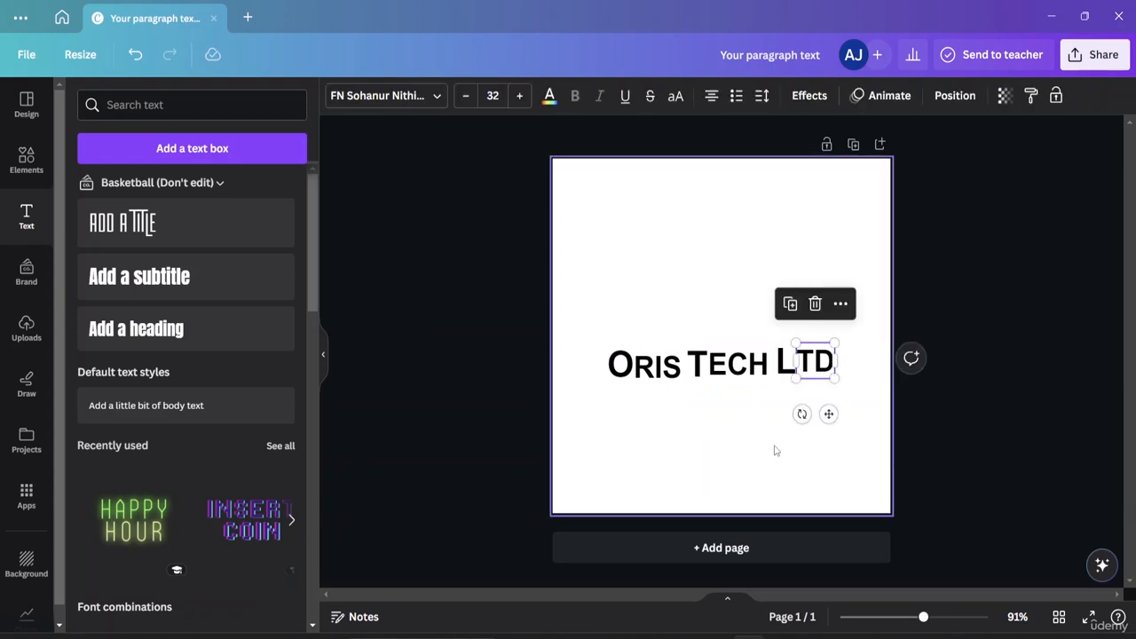
{"action": "left_click", "coordinate": [744, 443]}
{"action": "left_click_drag", "start_coordinate": [653, 366], "coordinate": [653, 367]}
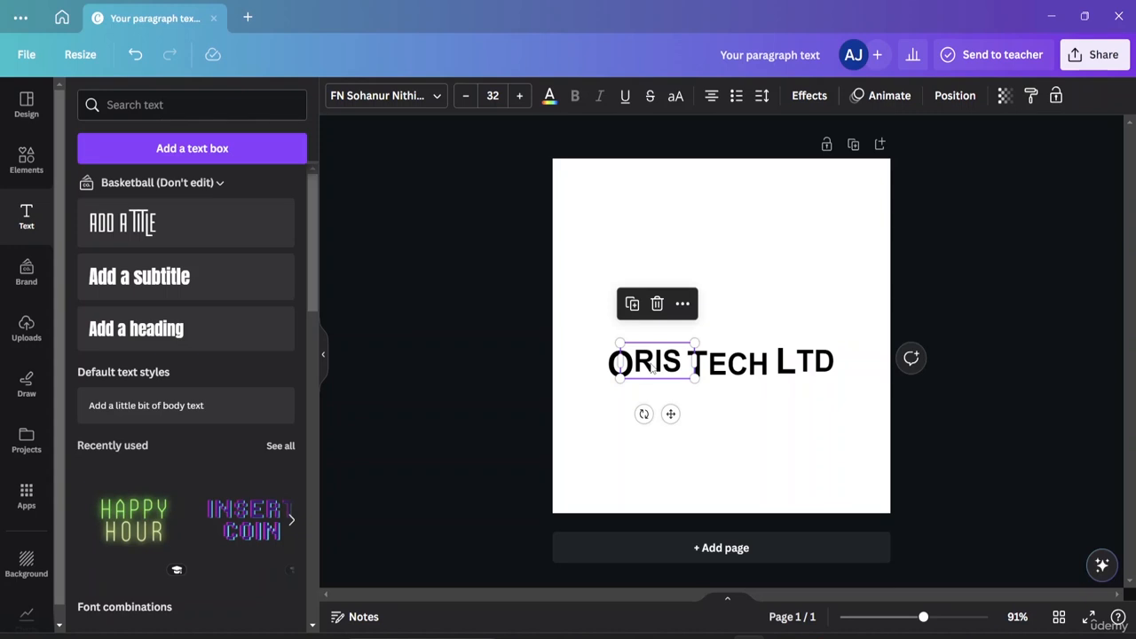
Step: Select all the ORIS TECH LTD letters together and shift the whole name slightly right and down on the page
{"action": "left_click", "coordinate": [856, 395]}
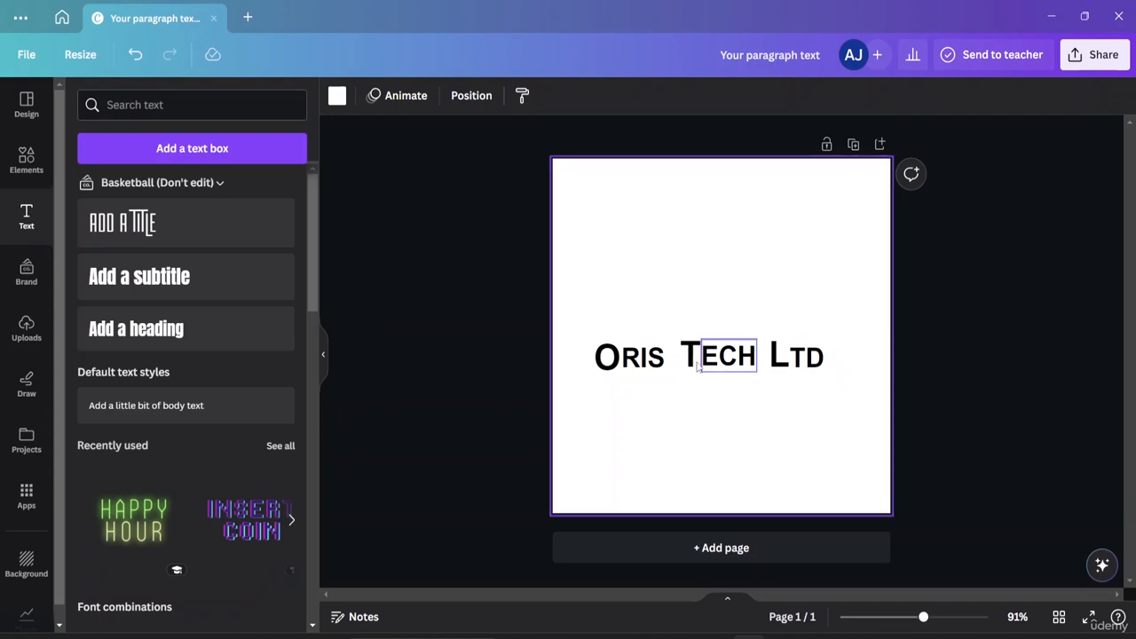
{"action": "left_click_drag", "start_coordinate": [586, 318], "coordinate": [851, 408]}
{"action": "left_click_drag", "start_coordinate": [708, 350], "coordinate": [723, 359]}
{"action": "left_click", "coordinate": [821, 451]}
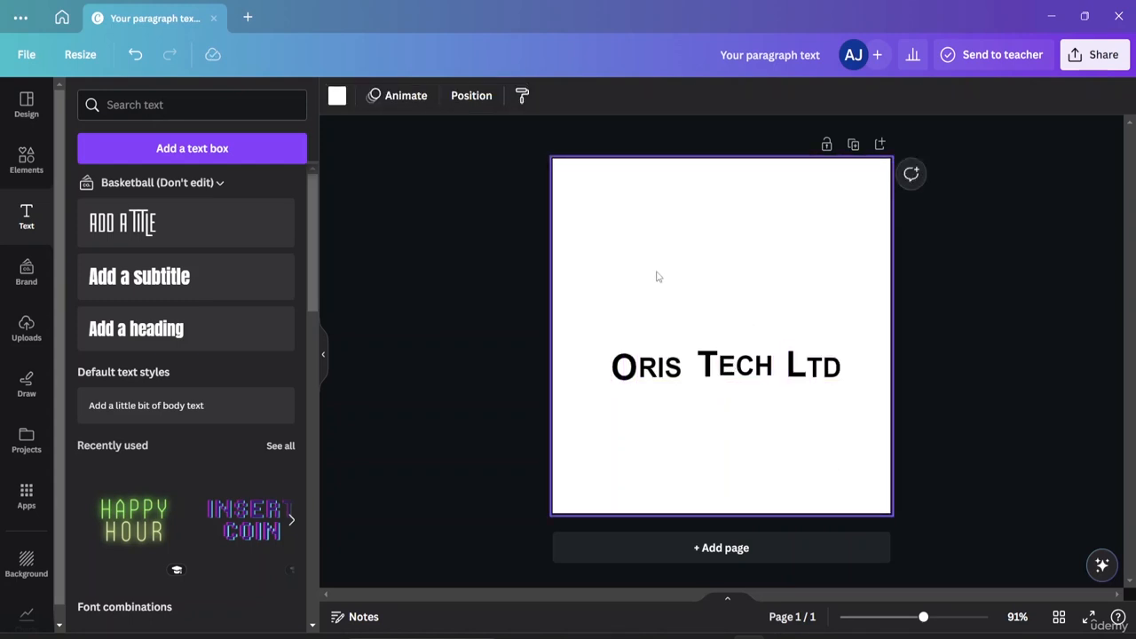
Step: Recolor the initial O with the custom mauve color #BA619D
{"action": "left_click", "coordinate": [623, 378]}
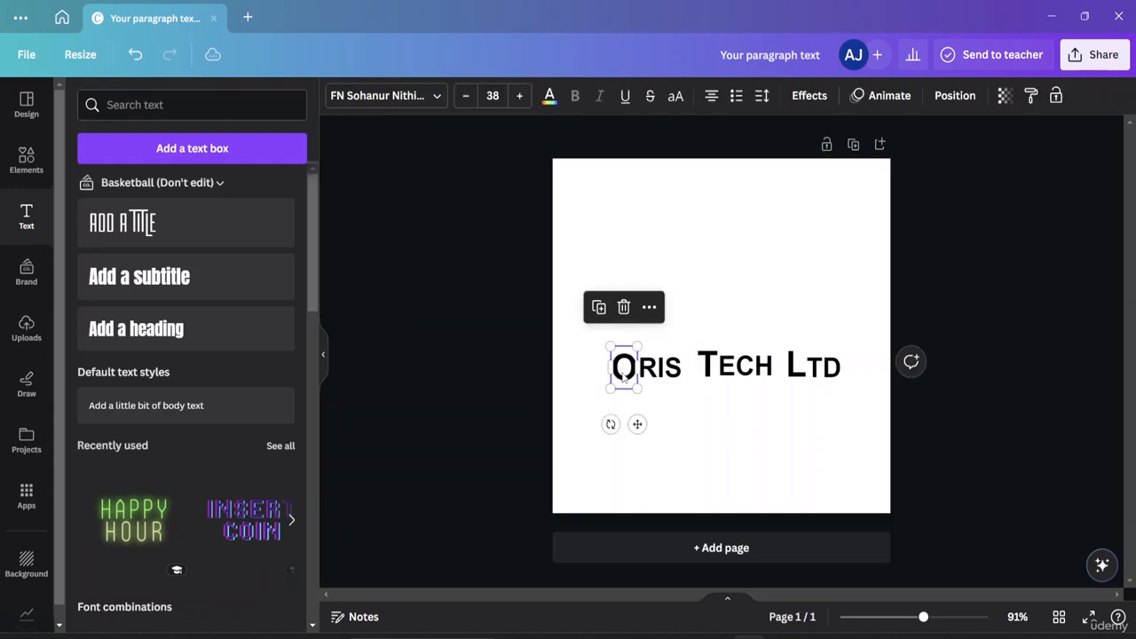
{"action": "left_click", "coordinate": [551, 96]}
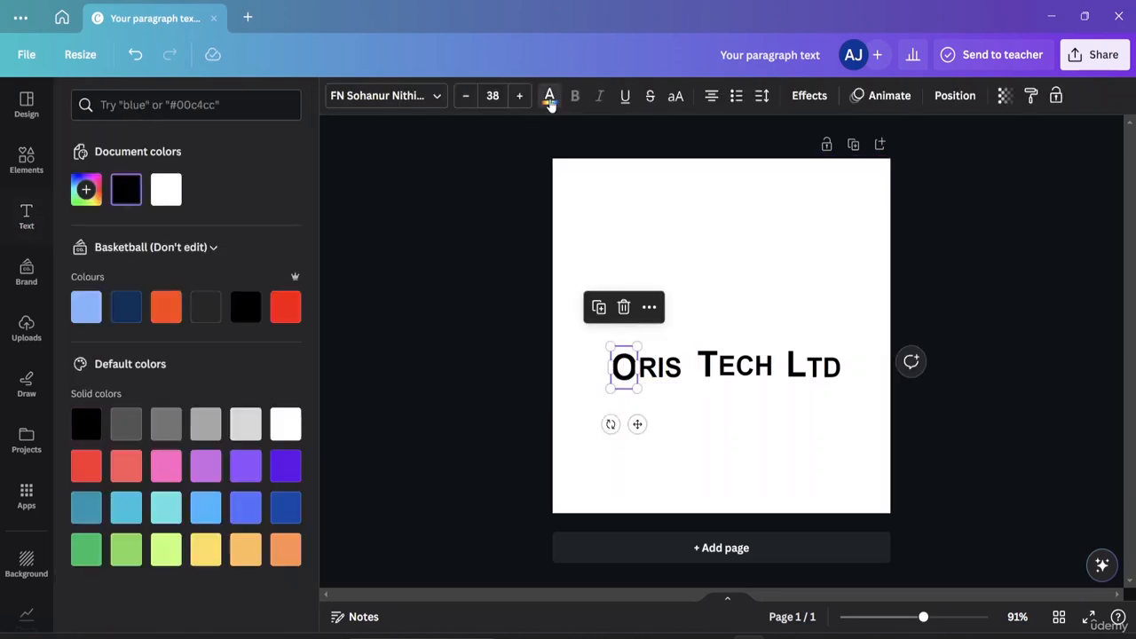
{"action": "left_click", "coordinate": [135, 313]}
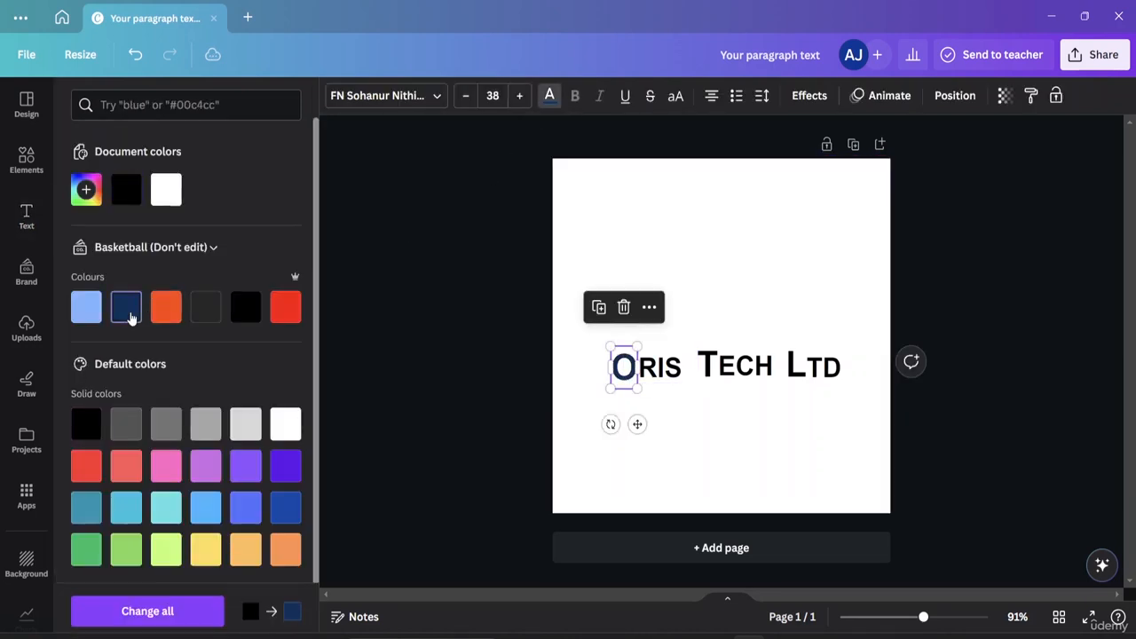
{"action": "left_click", "coordinate": [249, 509]}
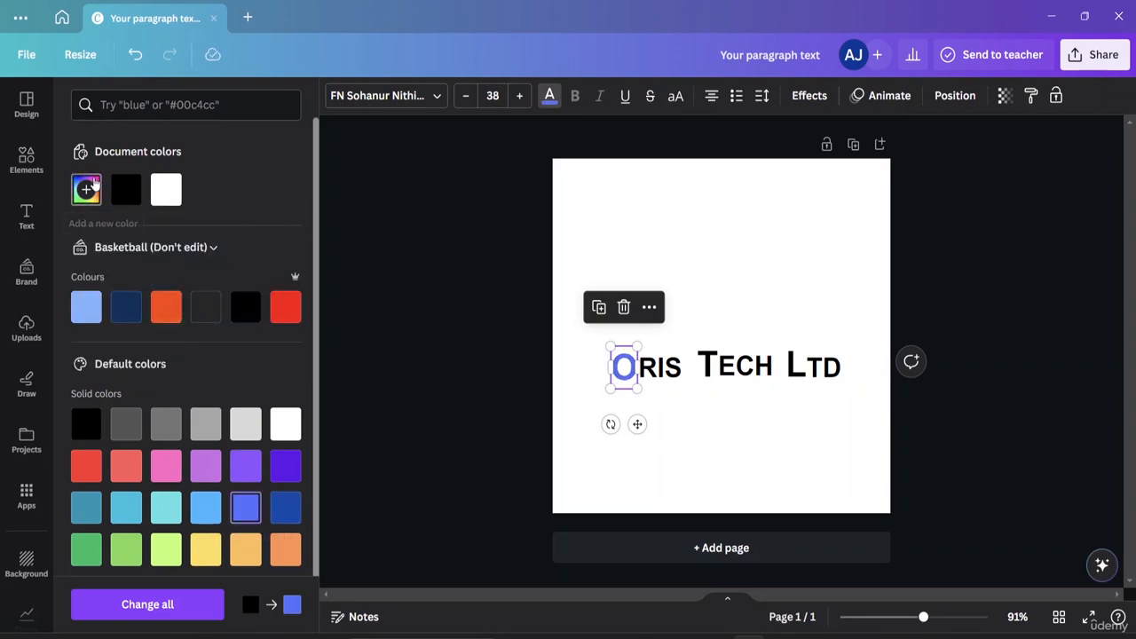
{"action": "left_click", "coordinate": [88, 188]}
{"action": "mouse_move", "coordinate": [209, 255]}
{"action": "left_mouse_down"}
{"action": "mouse_move", "coordinate": [233, 264]}
{"action": "mouse_move", "coordinate": [170, 253]}
{"action": "mouse_move", "coordinate": [213, 259]}
{"action": "mouse_move", "coordinate": [217, 280]}
{"action": "mouse_move", "coordinate": [233, 264]}
{"action": "mouse_move", "coordinate": [227, 254]}
{"action": "mouse_move", "coordinate": [239, 286]}
{"action": "mouse_move", "coordinate": [172, 247]}
{"action": "mouse_move", "coordinate": [203, 246]}
{"action": "mouse_move", "coordinate": [194, 243]}
{"action": "left_mouse_up"}
{"action": "left_click", "coordinate": [264, 324]}
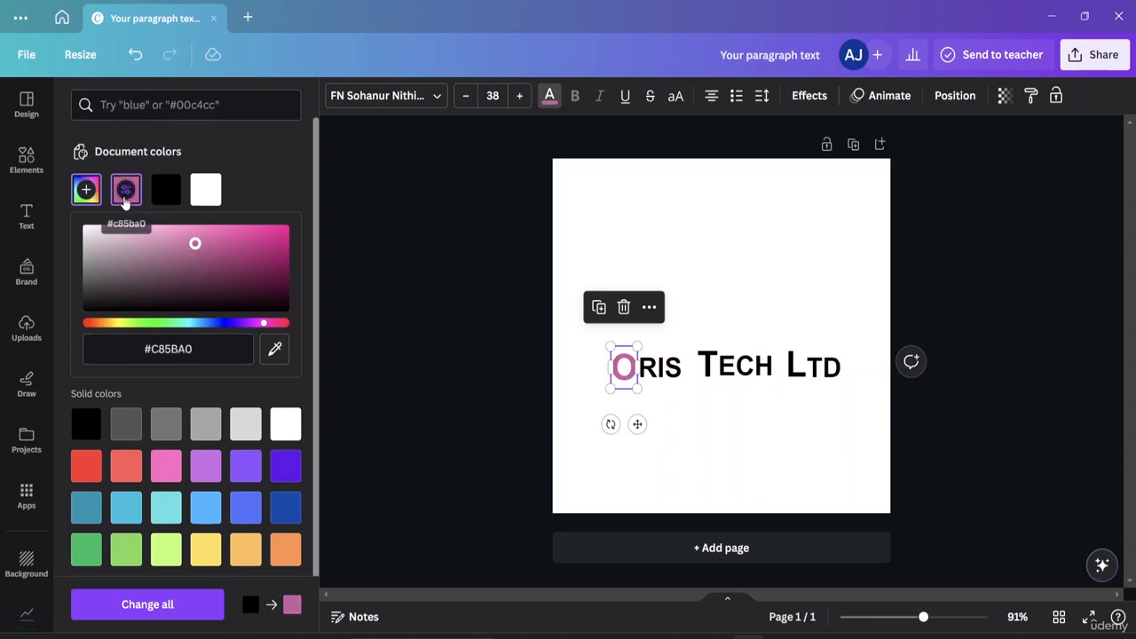
{"action": "left_click", "coordinate": [276, 350]}
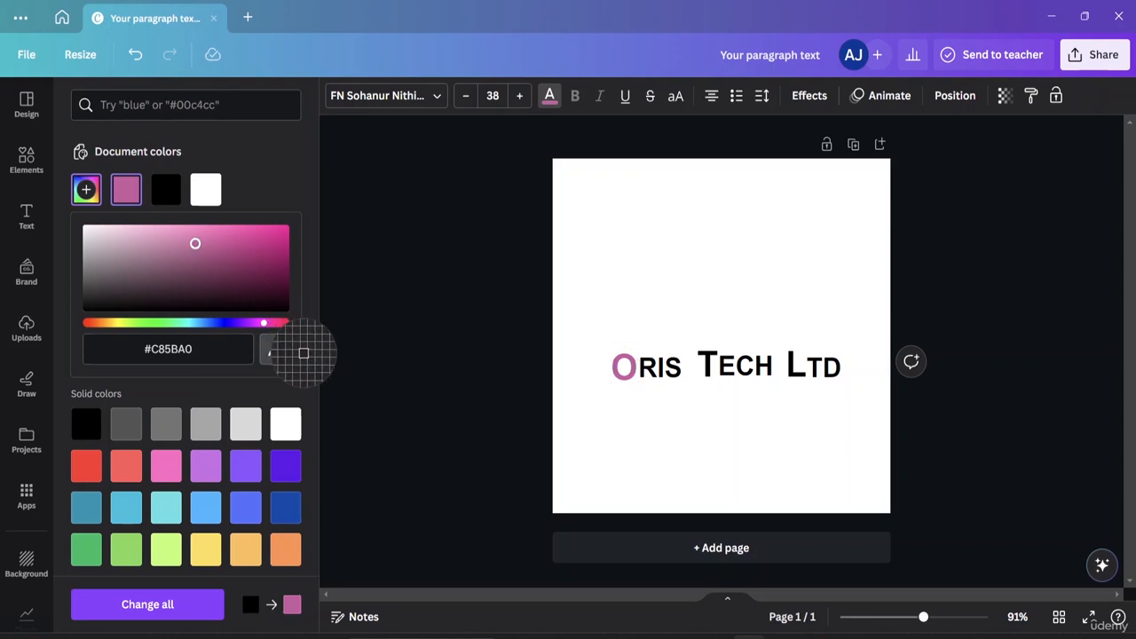
{"action": "left_click", "coordinate": [622, 378]}
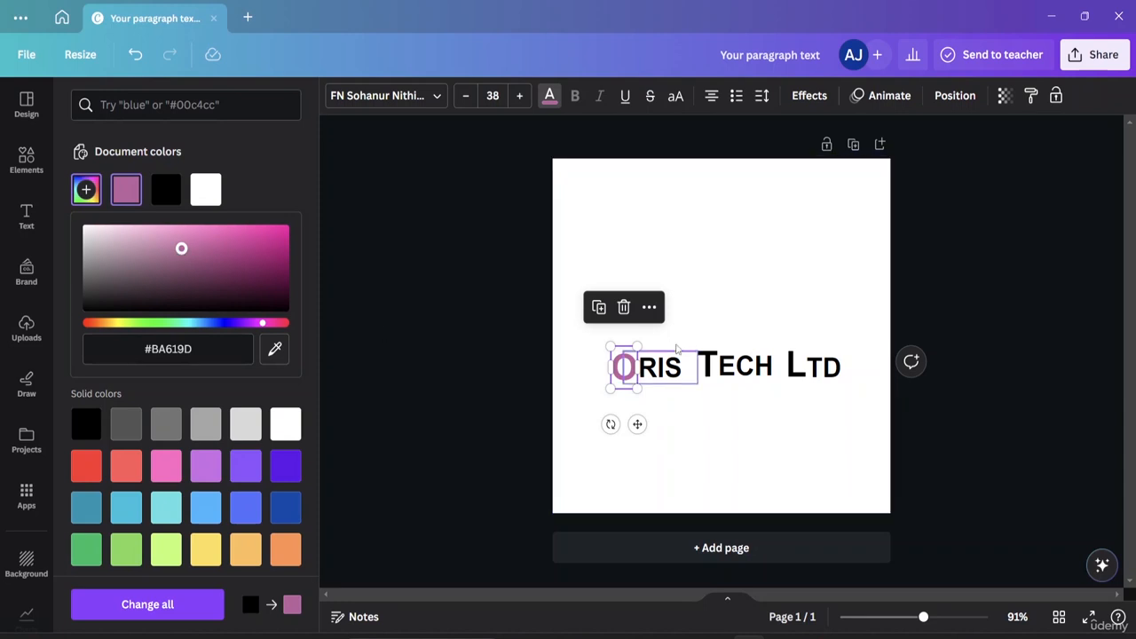
Step: Apply the O's mauve document color #BA619D to the initials T and L
{"action": "left_click", "coordinate": [699, 367]}
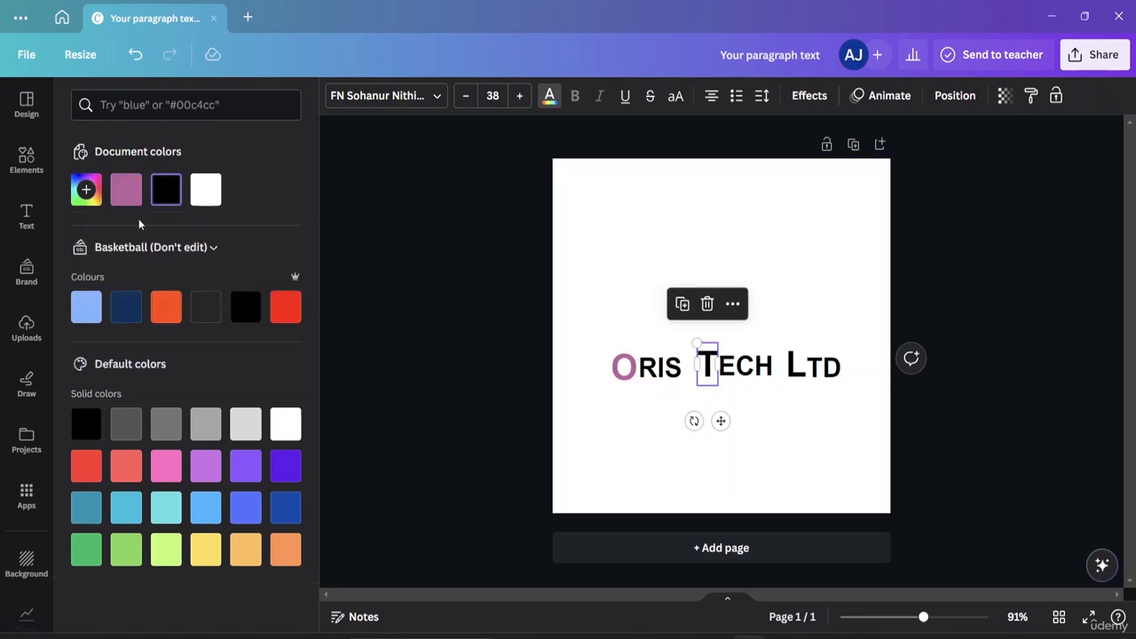
{"action": "left_click", "coordinate": [126, 189]}
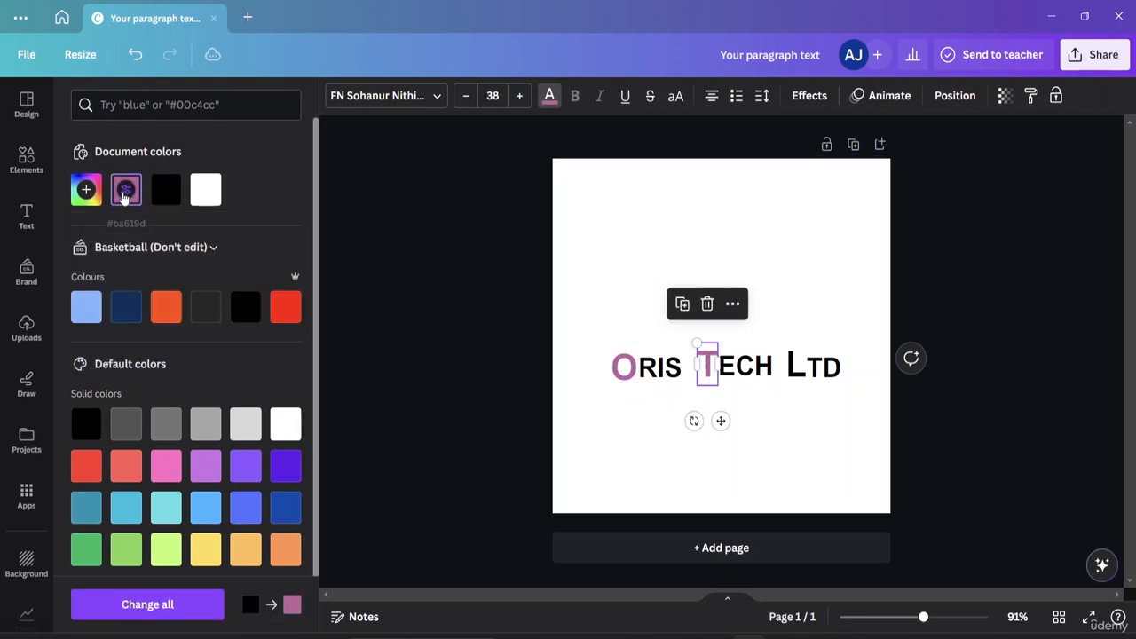
{"action": "left_click", "coordinate": [794, 371]}
{"action": "left_click", "coordinate": [126, 189]}
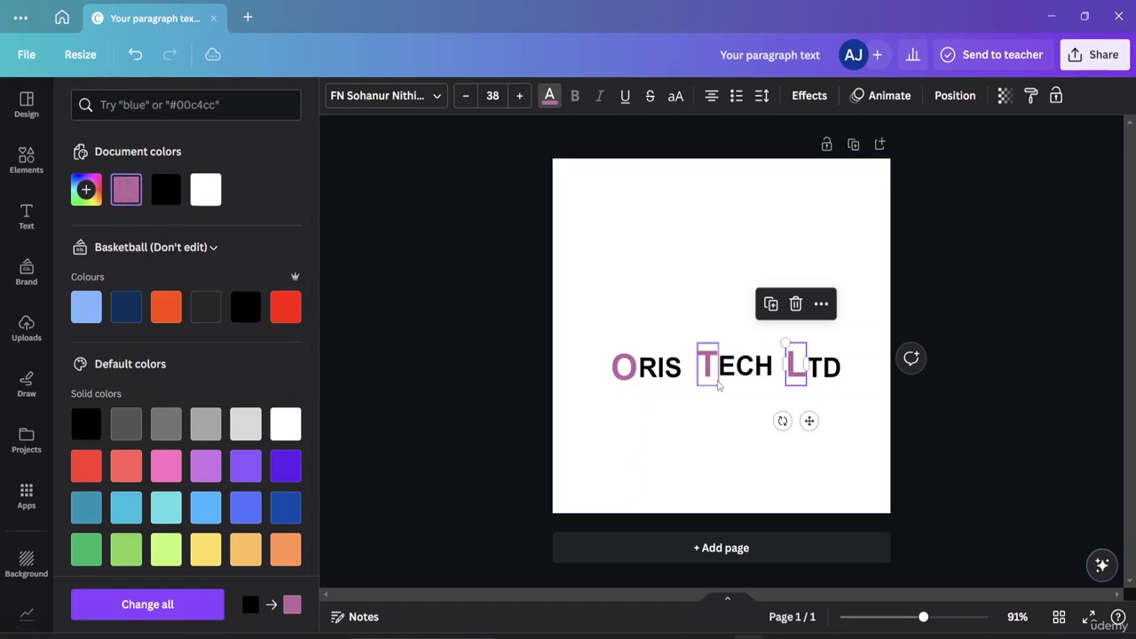
Step: Recolor the letters RIS in Dark Gray #545454
{"action": "left_click", "coordinate": [668, 384]}
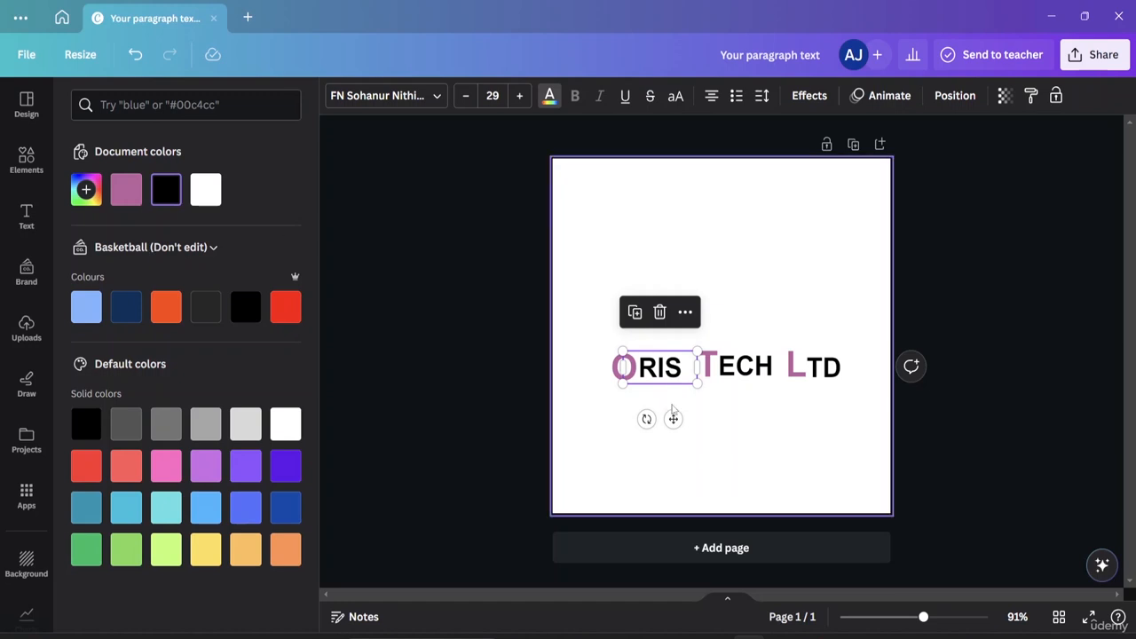
{"action": "left_click", "coordinate": [93, 191]}
{"action": "left_click_drag", "start_coordinate": [86, 309], "coordinate": [271, 302]}
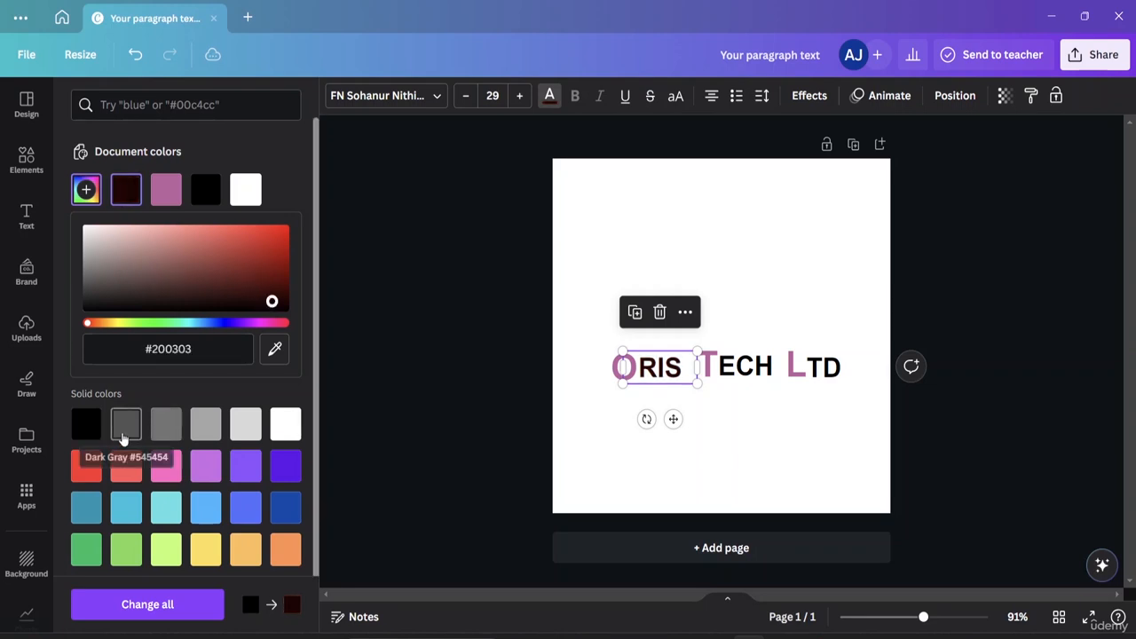
{"action": "left_click", "coordinate": [123, 437]}
Step: Recolor the letters ECH and TD in the same dark gray as RIS
{"action": "left_click_drag", "start_coordinate": [718, 365], "coordinate": [774, 365]}
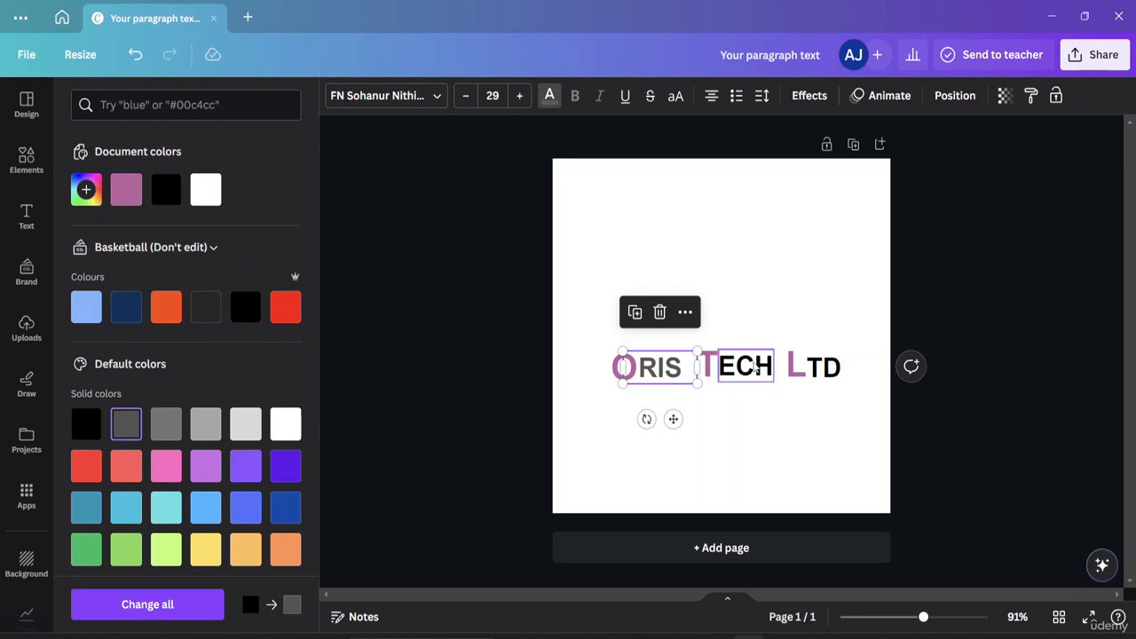
{"action": "left_click", "coordinate": [133, 435]}
{"action": "left_click_drag", "start_coordinate": [806, 366], "coordinate": [842, 368]}
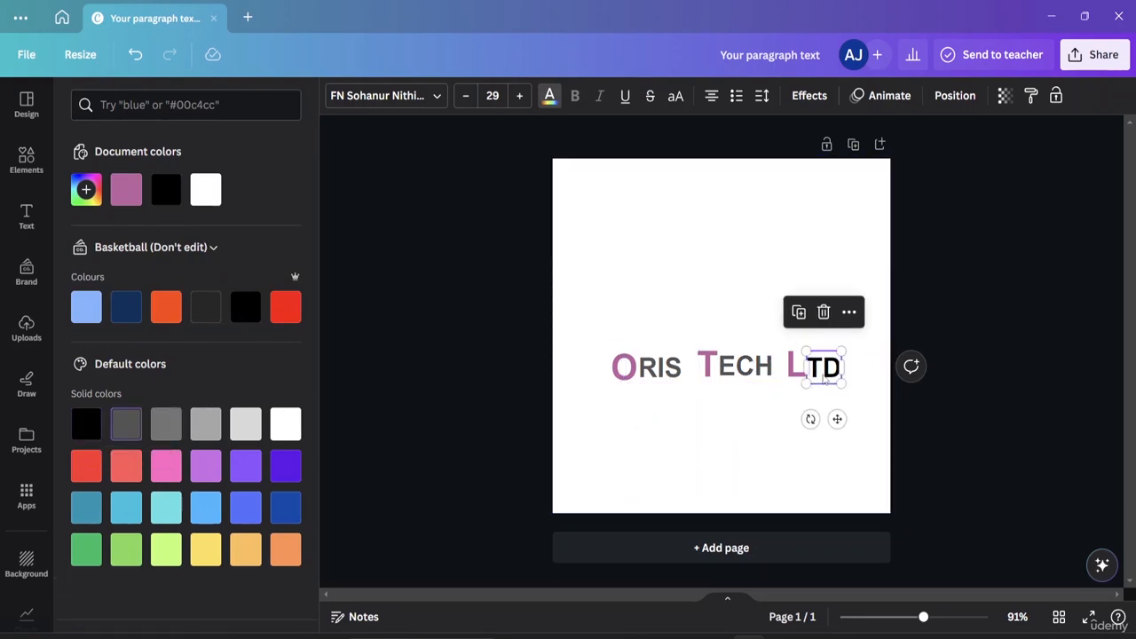
{"action": "left_click", "coordinate": [136, 431]}
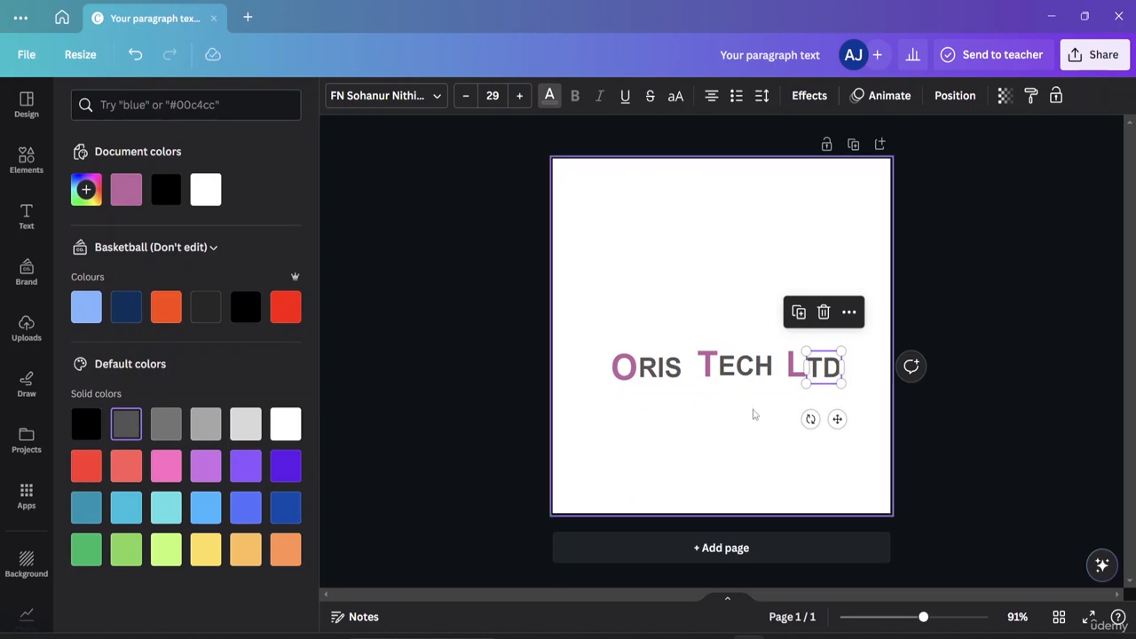
{"action": "left_click", "coordinate": [738, 431]}
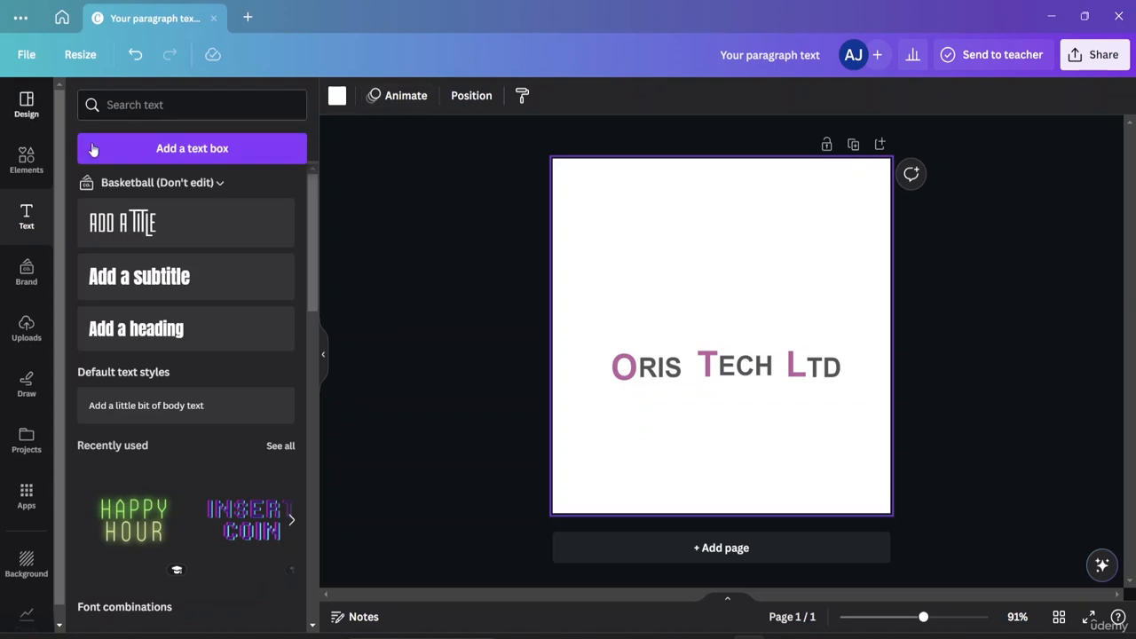
Step: Search the elements library for "hexa" and clear the query
{"action": "left_click", "coordinate": [27, 160]}
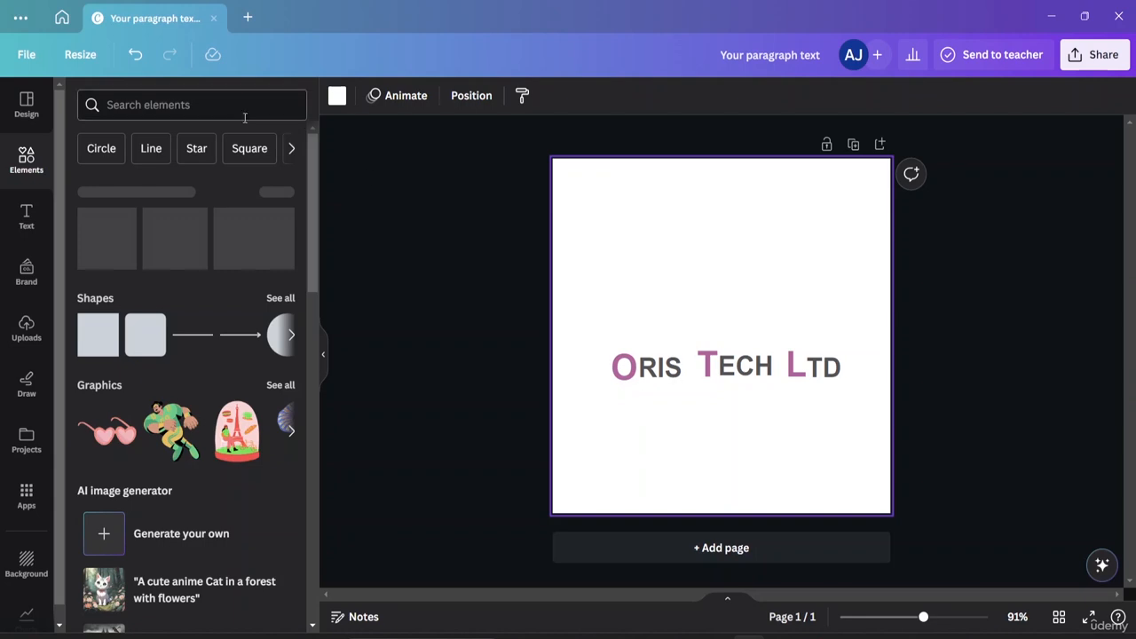
{"action": "left_click", "coordinate": [169, 107]}
{"action": "type", "text": "hec"}
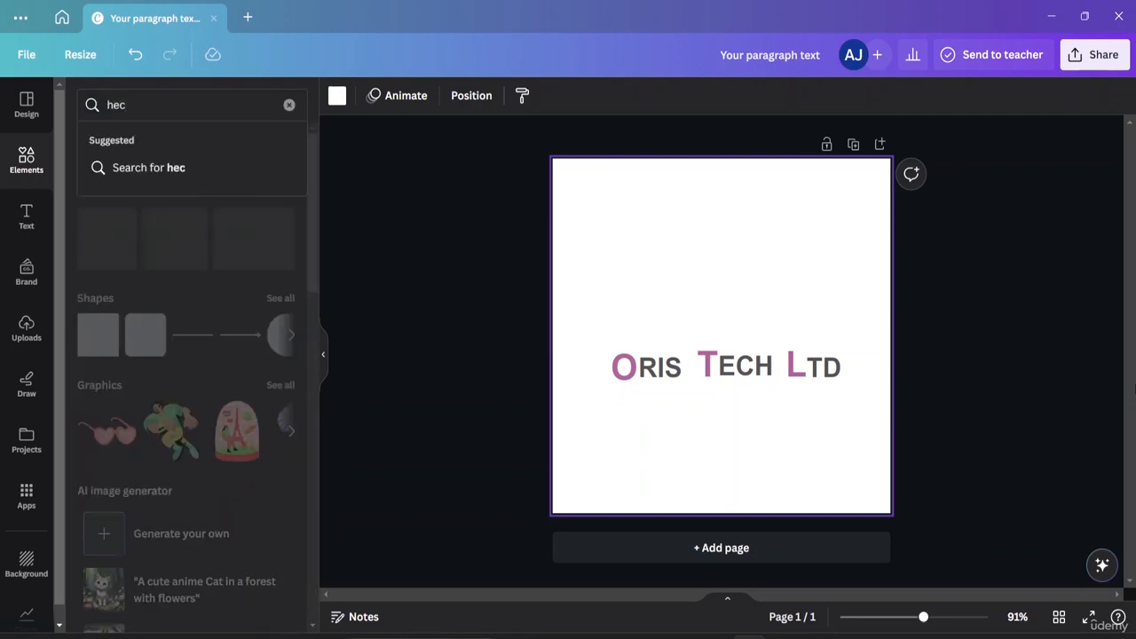
{"action": "key", "text": "BackSpace"}
{"action": "type", "text": "xa"}
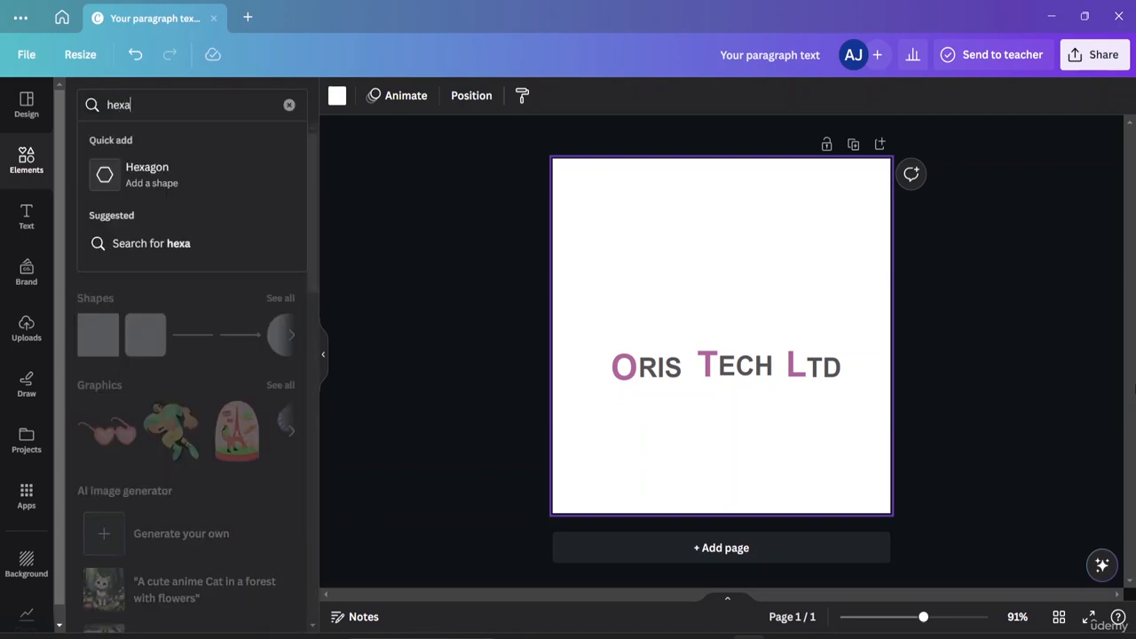
{"action": "key", "text": "Return"}
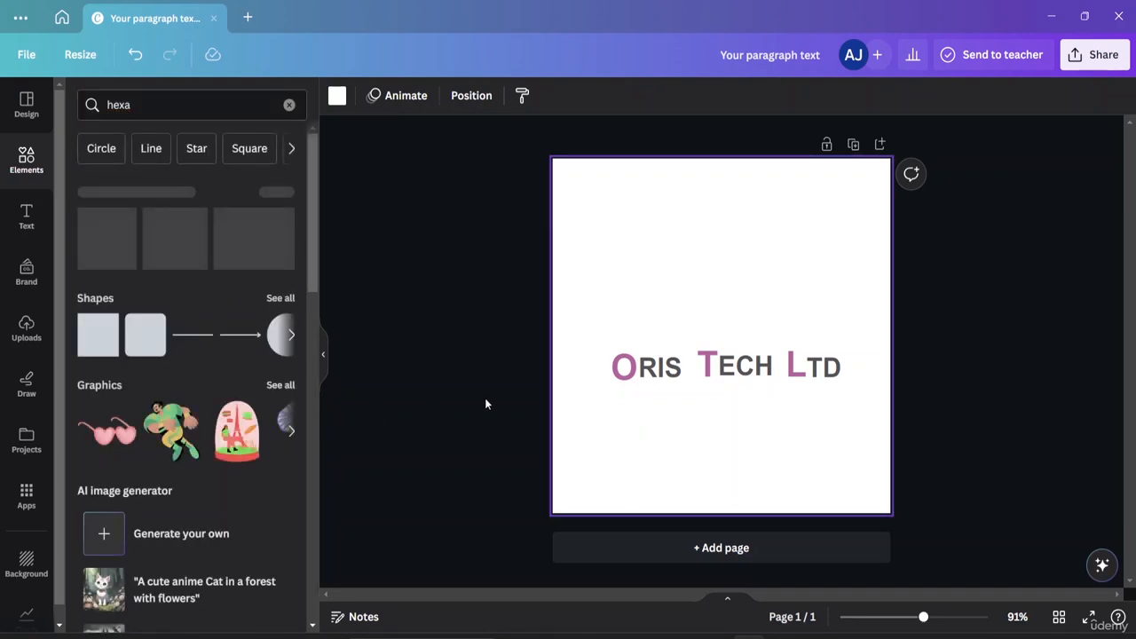
{"action": "left_click", "coordinate": [142, 104]}
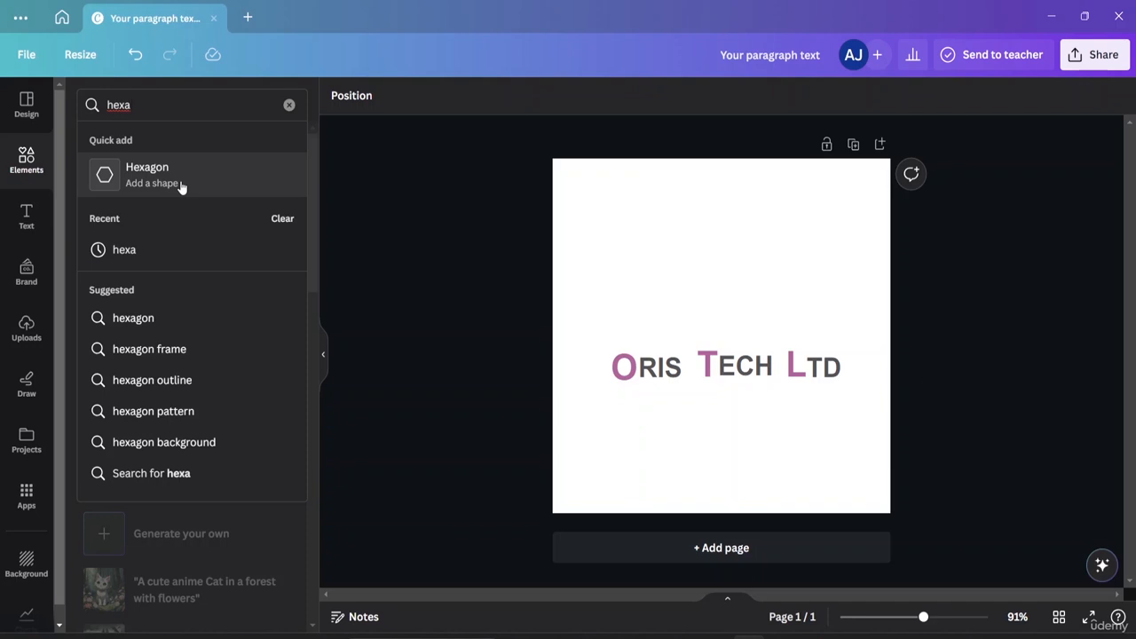
{"action": "left_click", "coordinate": [288, 107]}
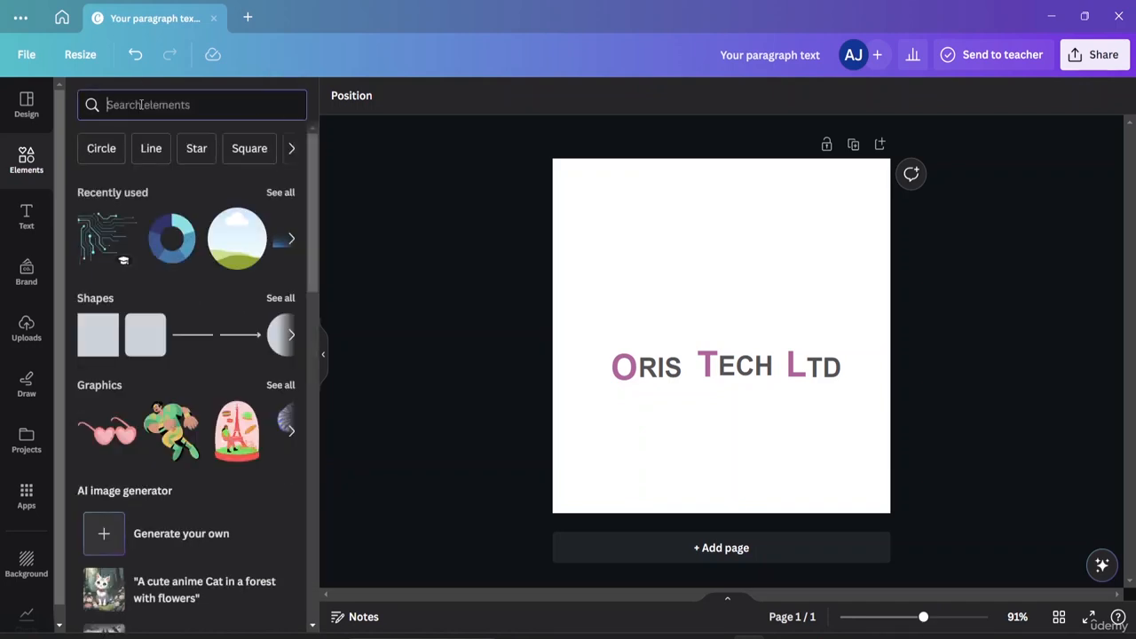
Step: Search the elements for "technology", show all matching graphics, and add the cyan circular tech graphic to the page
{"action": "type", "text": "tech"}
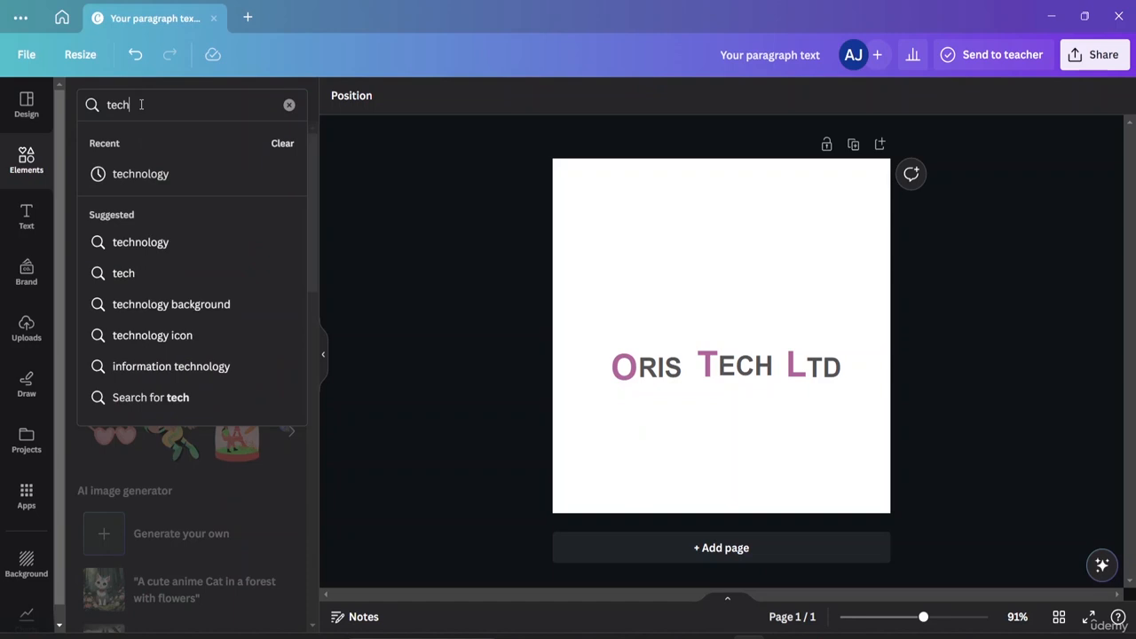
{"action": "left_click", "coordinate": [137, 173]}
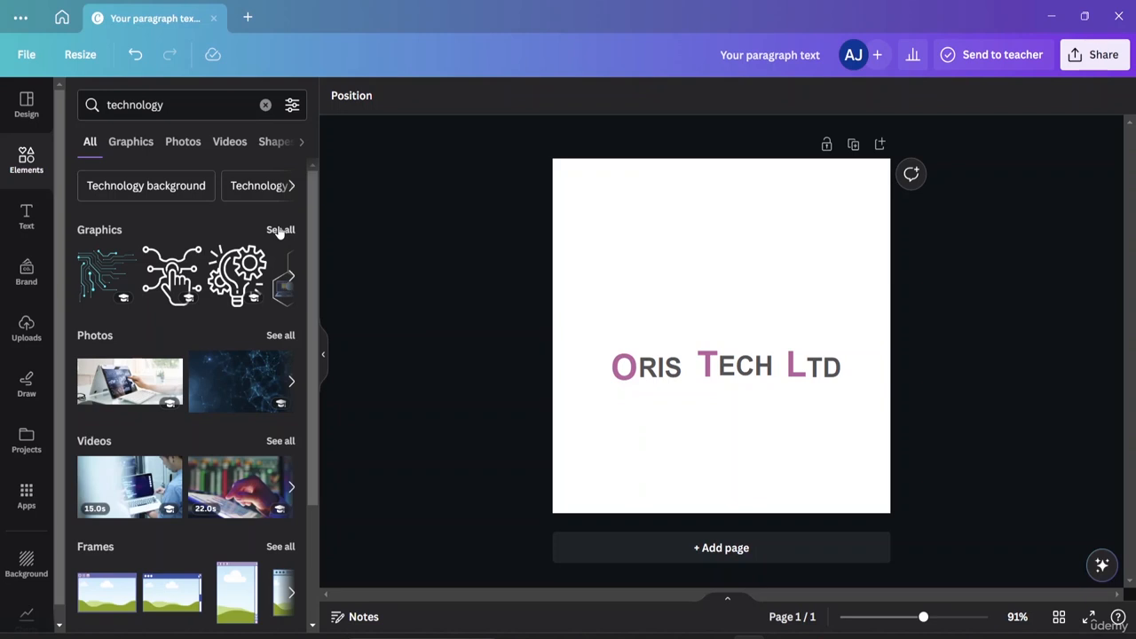
{"action": "left_click", "coordinate": [279, 230]}
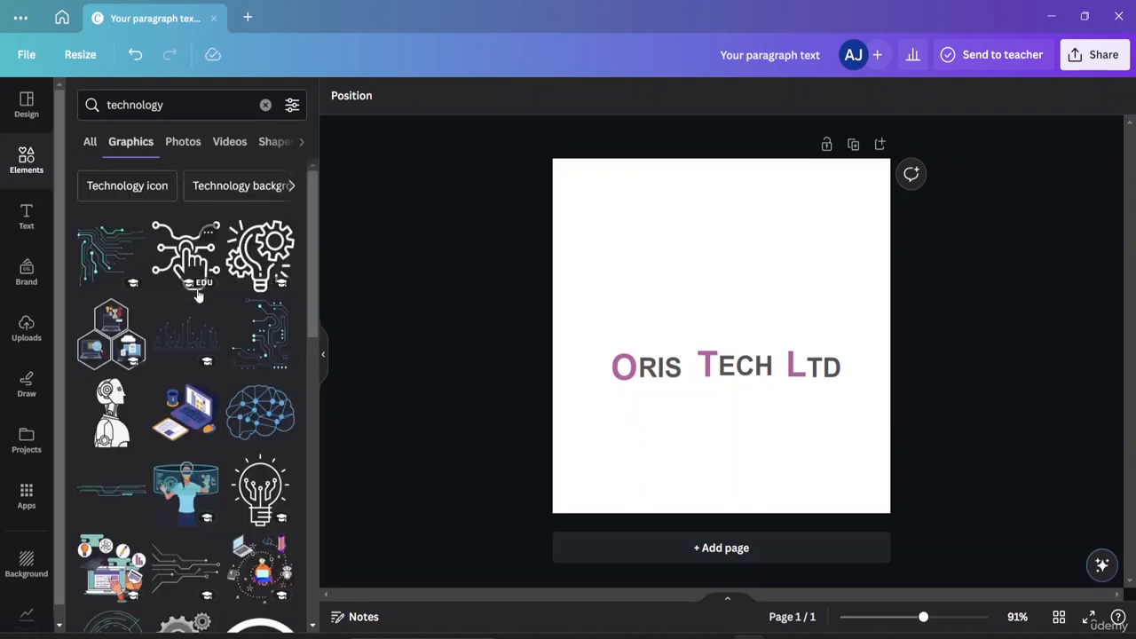
{"action": "scroll", "coordinate": [199, 284], "scroll_direction": "down", "scroll_amount": 3}
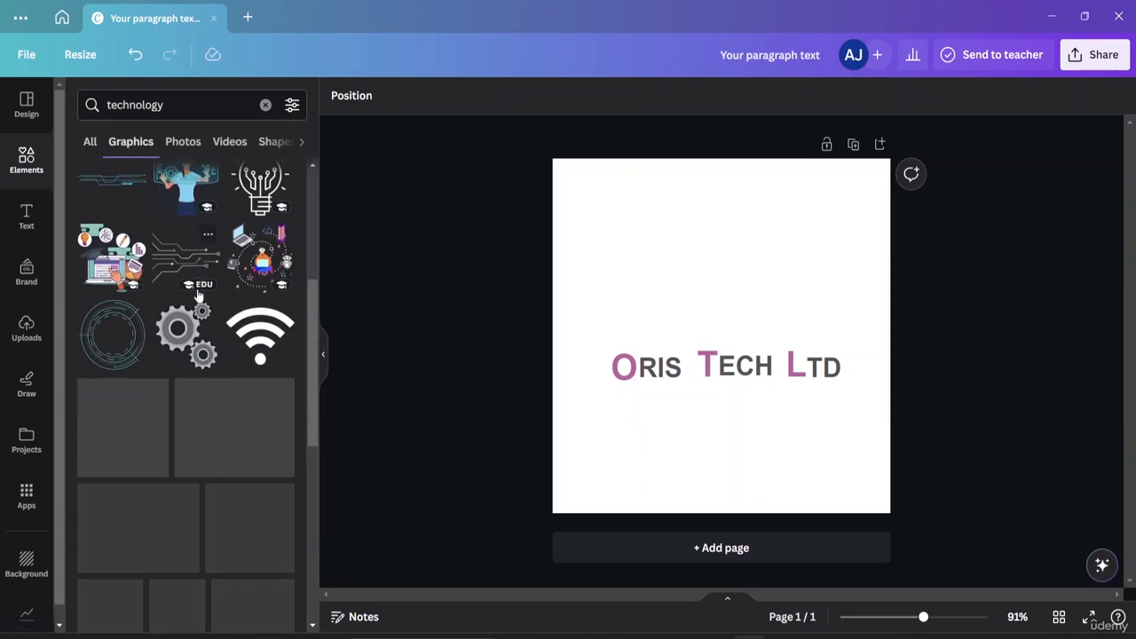
{"action": "left_click", "coordinate": [130, 360]}
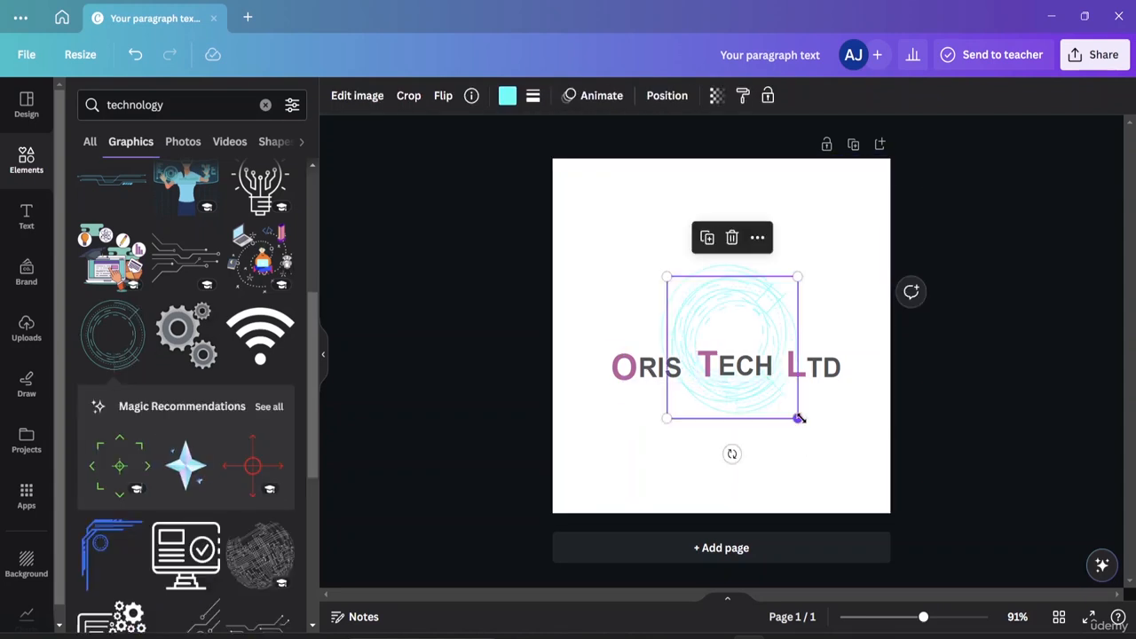
Step: Separate the two overlapping circle graphics, placing the larger one around TECH LTD and deleting the shrunken copy near the O
{"action": "left_click_drag", "start_coordinate": [799, 419], "coordinate": [758, 388]}
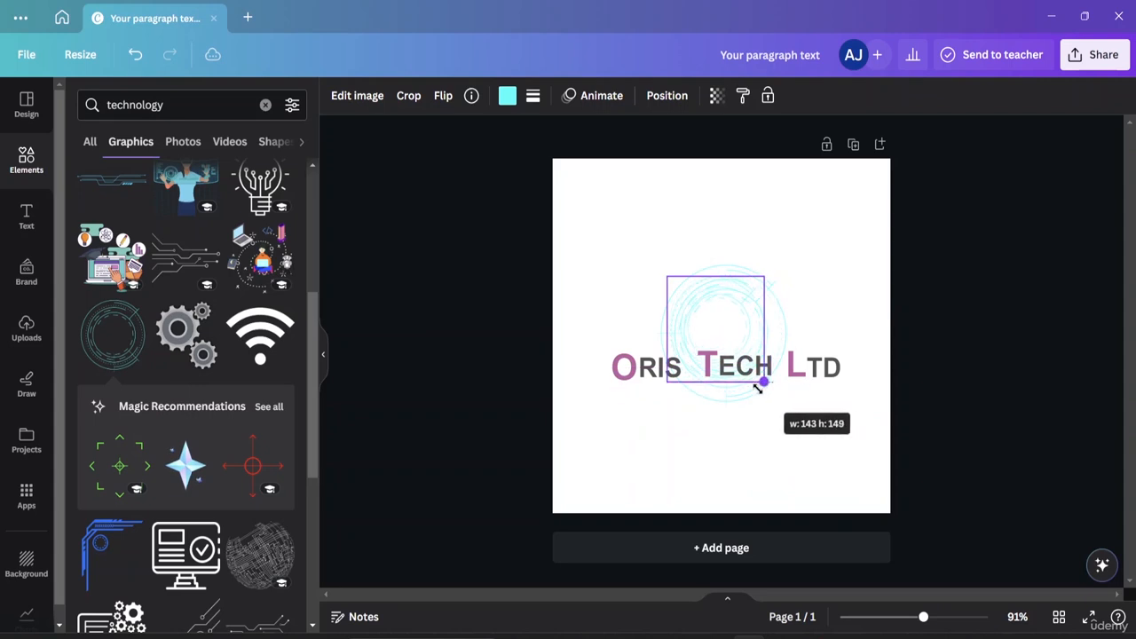
{"action": "left_click_drag", "start_coordinate": [710, 303], "coordinate": [629, 344]}
{"action": "left_click_drag", "start_coordinate": [730, 322], "coordinate": [788, 341]}
{"action": "left_click", "coordinate": [756, 207]}
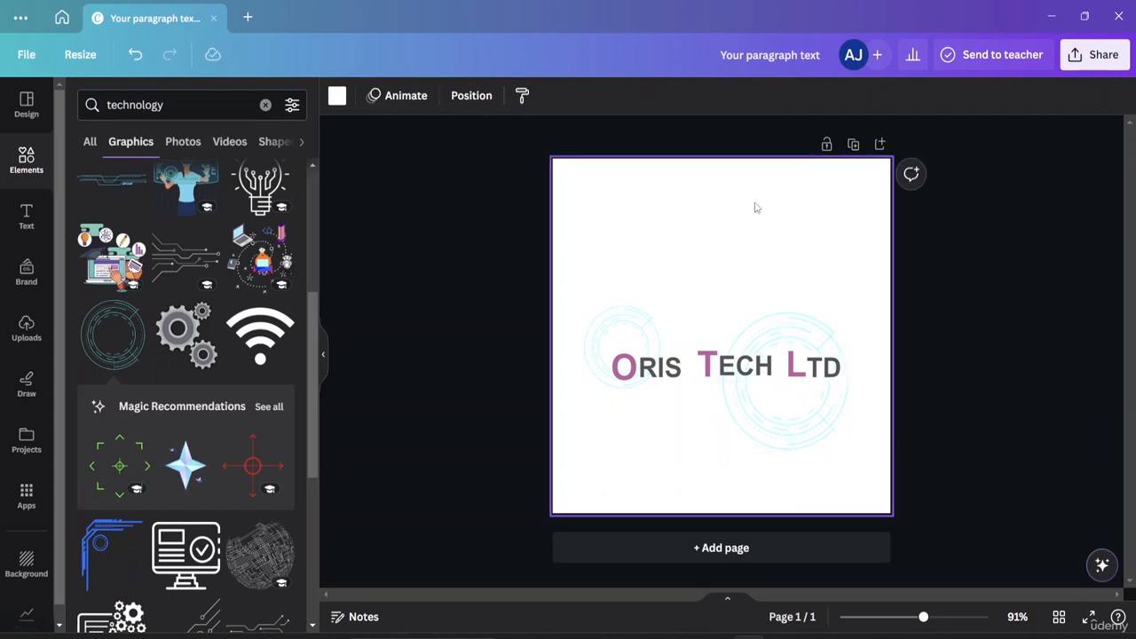
{"action": "left_click", "coordinate": [633, 327]}
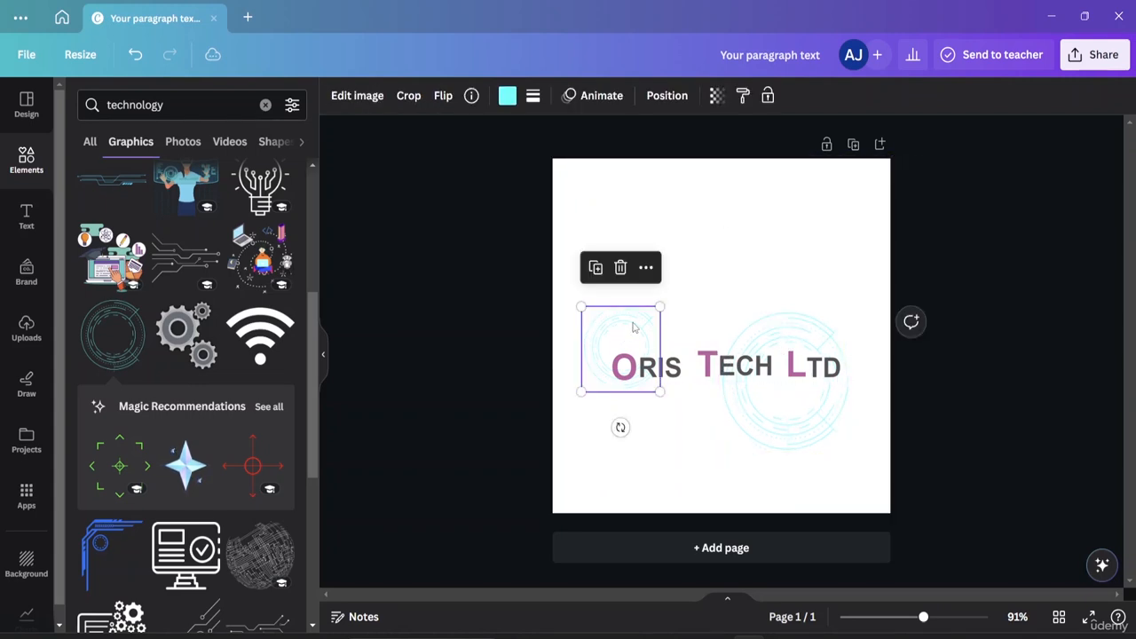
{"action": "left_click", "coordinate": [620, 269]}
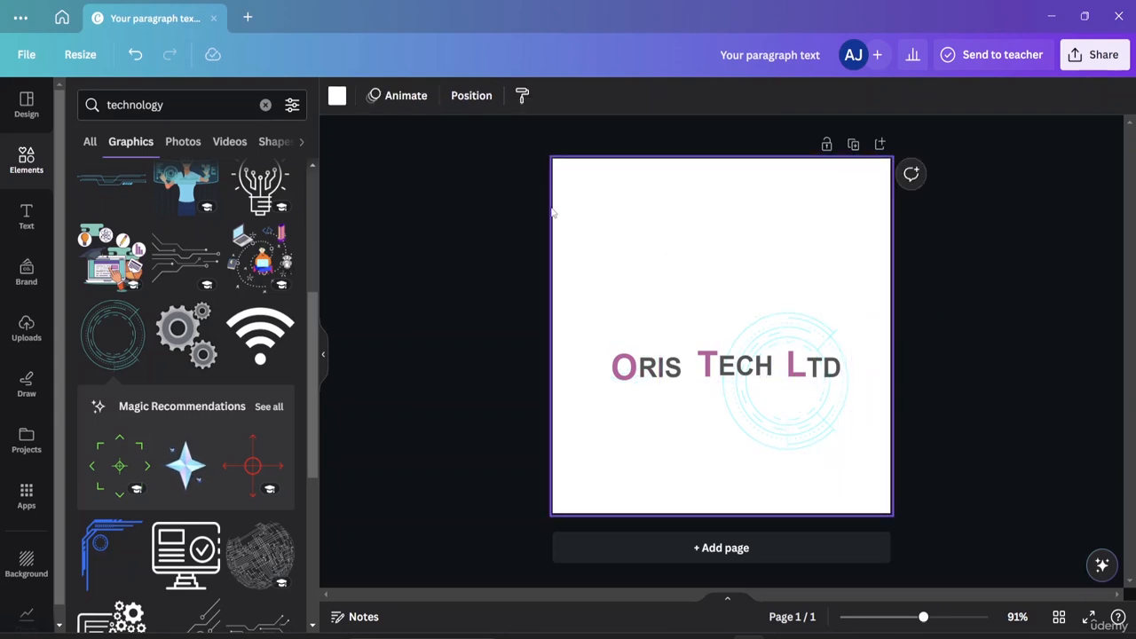
Step: Add the cyan circuit-line graphic from the technology results, shrink it, and place it behind and just above ORIS
{"action": "scroll", "coordinate": [127, 487], "scroll_direction": "up", "scroll_amount": 5}
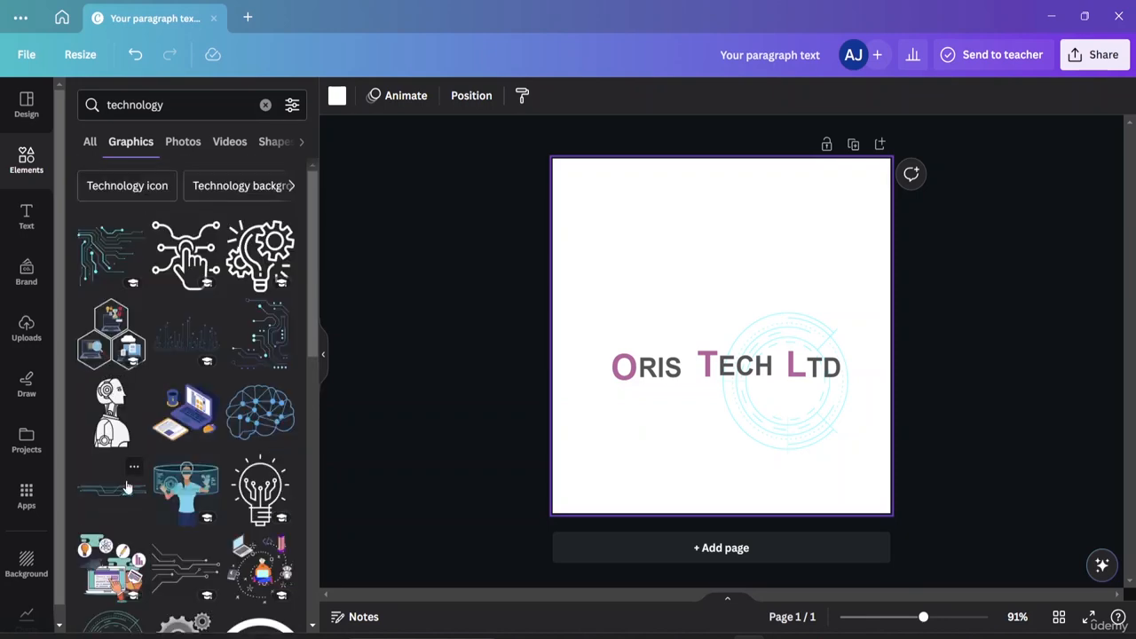
{"action": "left_click", "coordinate": [102, 260]}
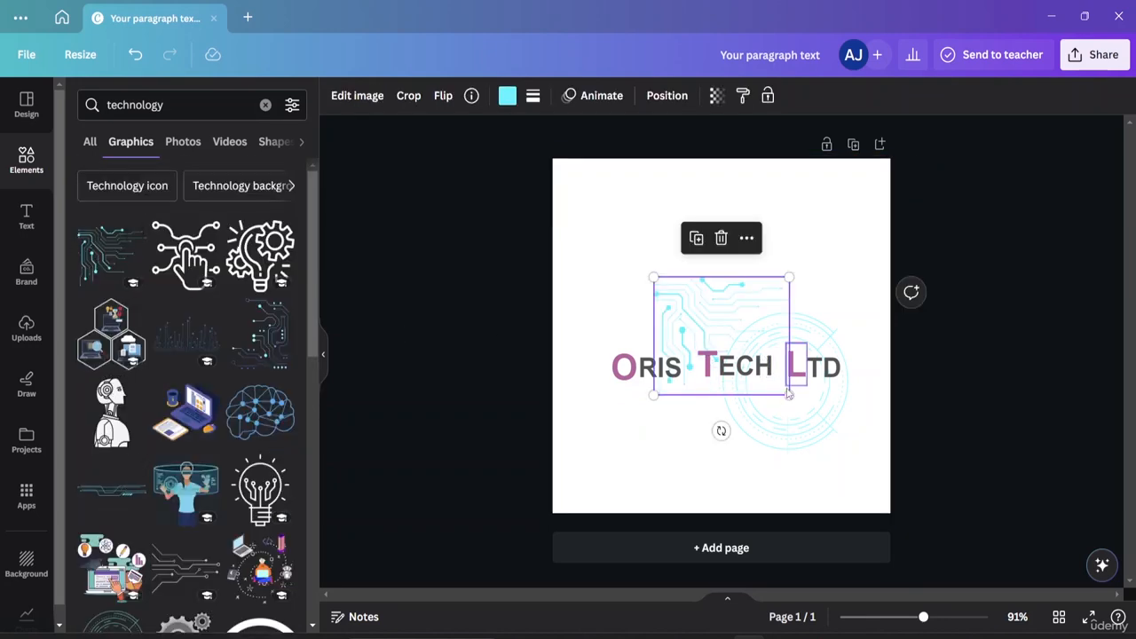
{"action": "left_click_drag", "start_coordinate": [789, 395], "coordinate": [755, 375]}
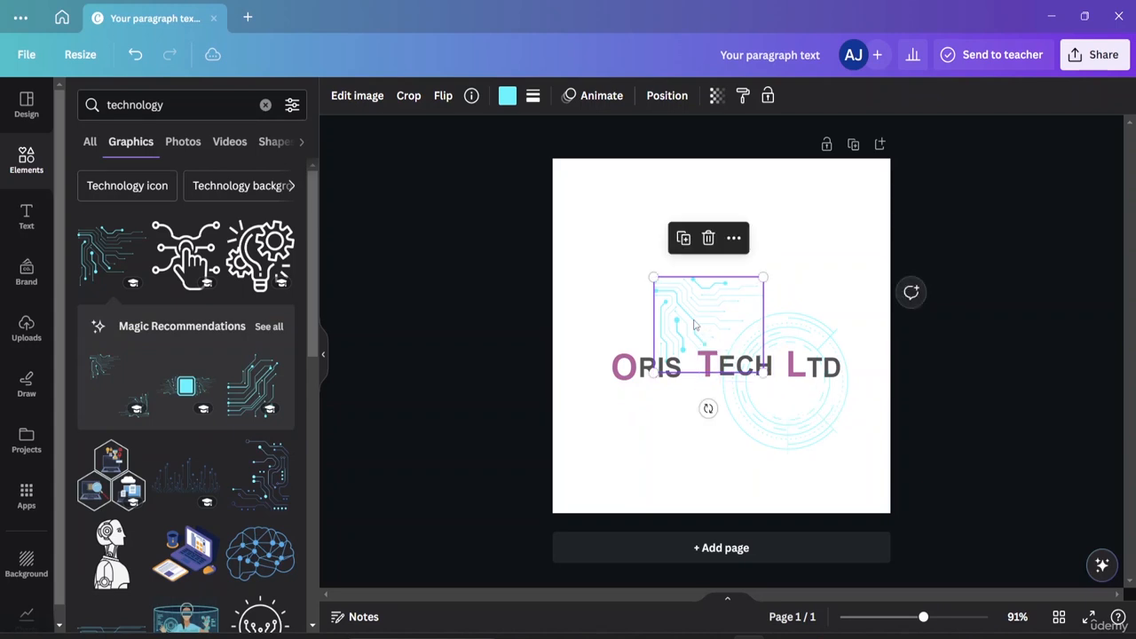
{"action": "left_click_drag", "start_coordinate": [695, 322], "coordinate": [648, 314]}
{"action": "left_click", "coordinate": [681, 439]}
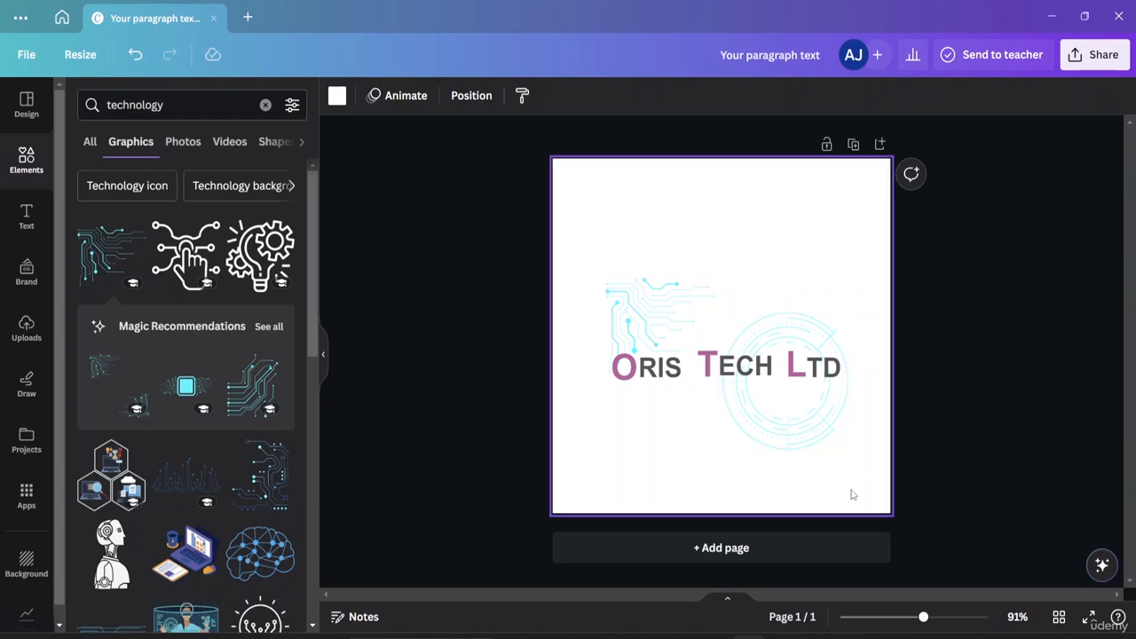
{"action": "left_click", "coordinate": [657, 325]}
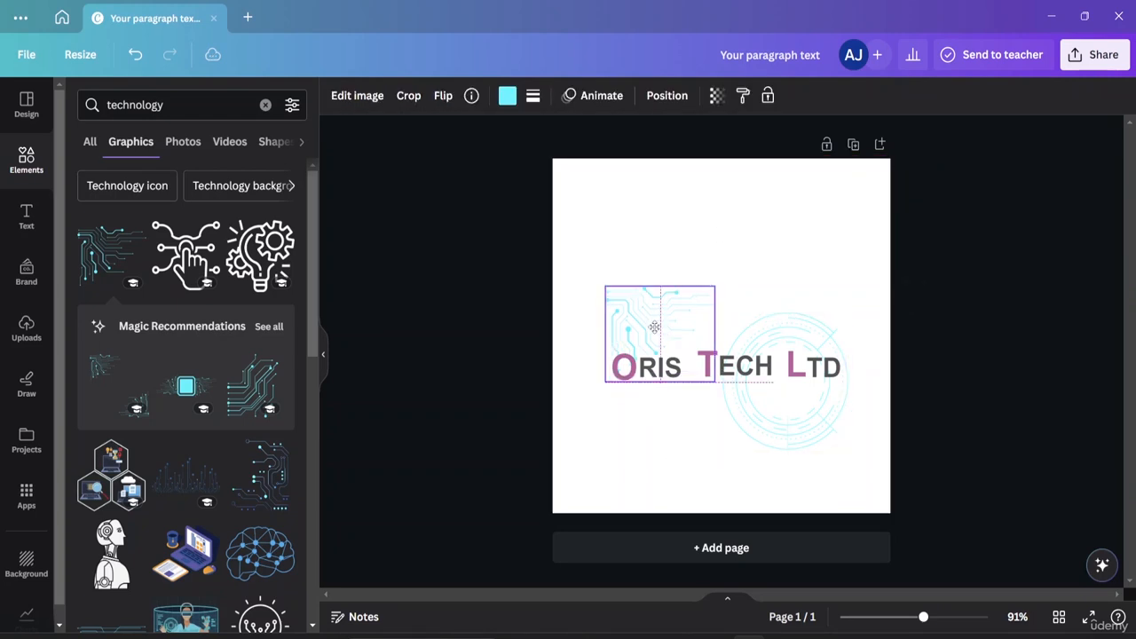
{"action": "mouse_move", "coordinate": [654, 326]}
{"action": "left_mouse_down"}
{"action": "mouse_move", "coordinate": [654, 340]}
{"action": "mouse_move", "coordinate": [652, 311]}
{"action": "mouse_move", "coordinate": [652, 325]}
{"action": "left_mouse_up"}
{"action": "left_click", "coordinate": [799, 261]}
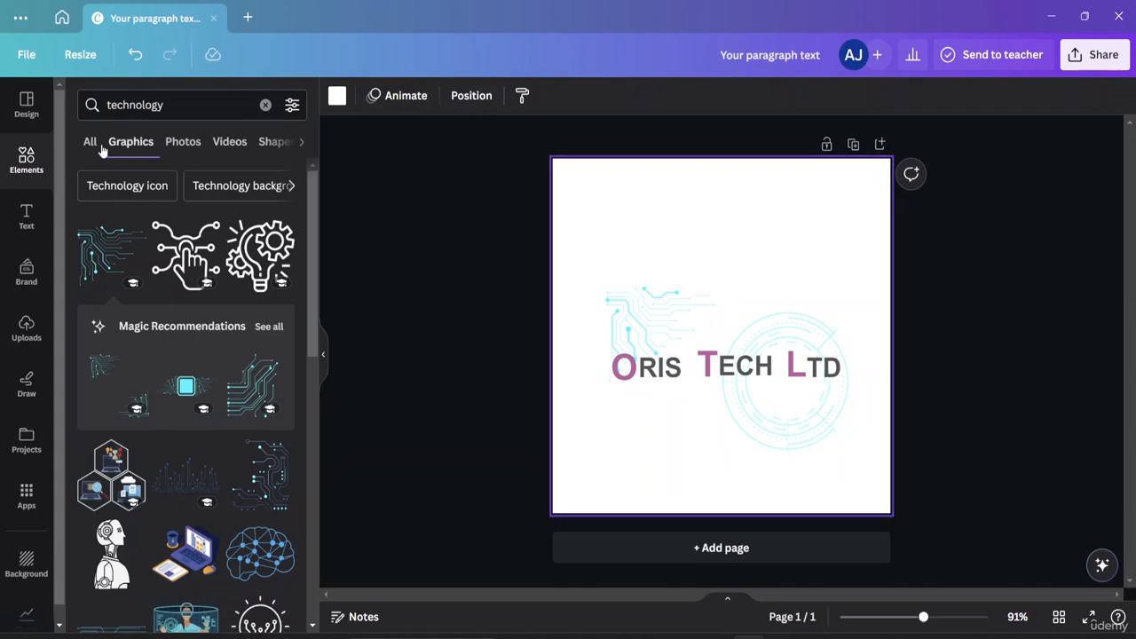
Step: Add a new text box to the page and reduce its font size to 26
{"action": "left_click", "coordinate": [26, 216]}
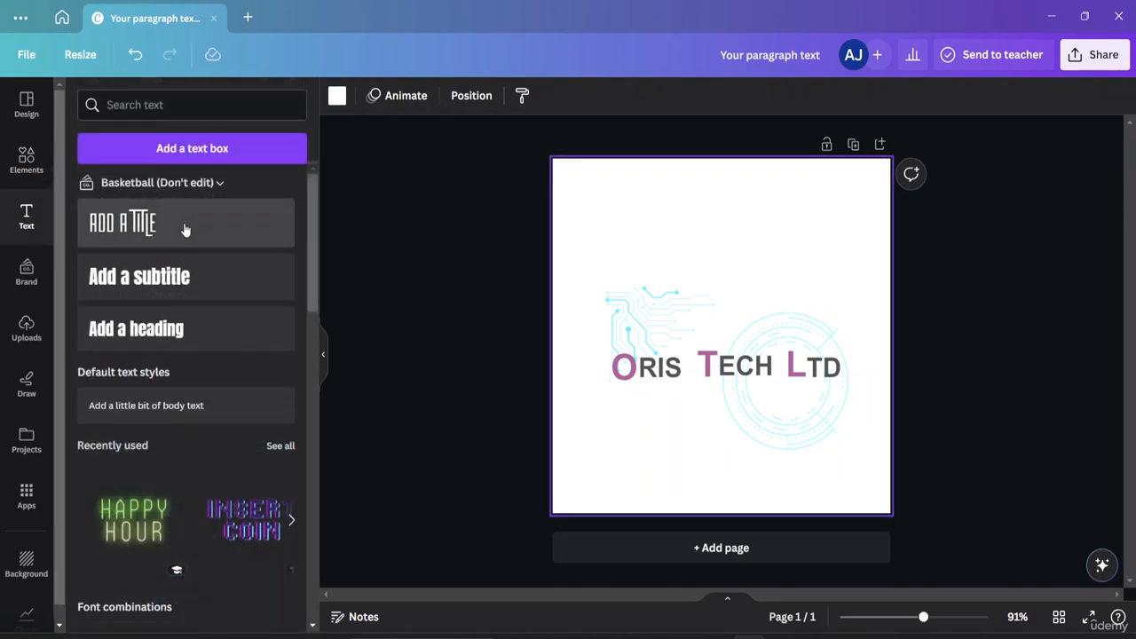
{"action": "left_click", "coordinate": [197, 151]}
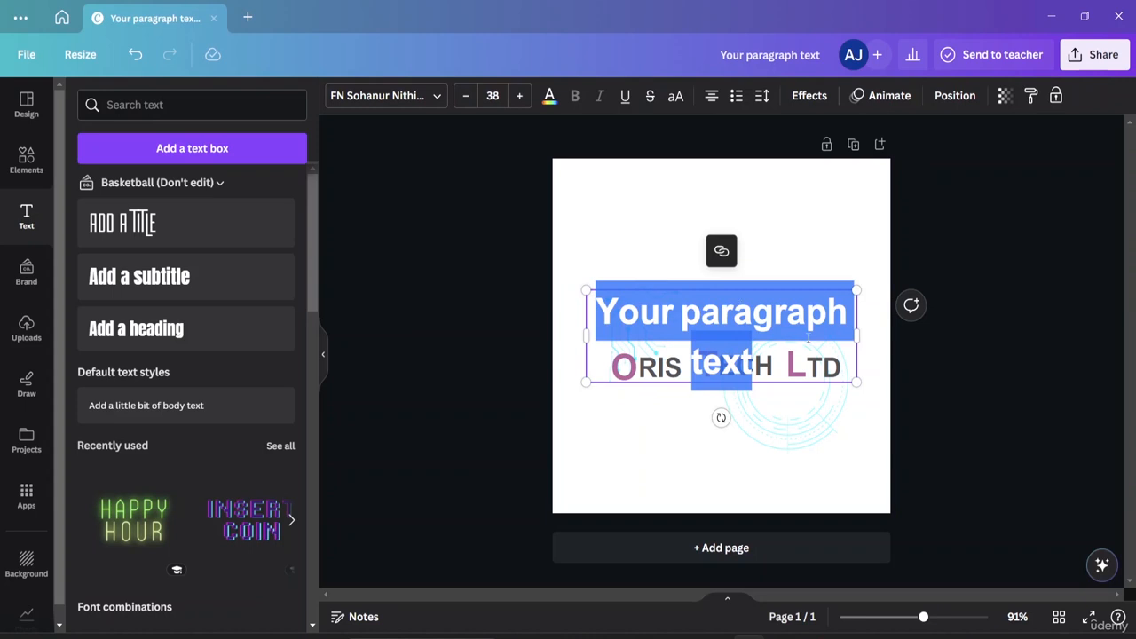
{"action": "left_click", "coordinate": [469, 95]}
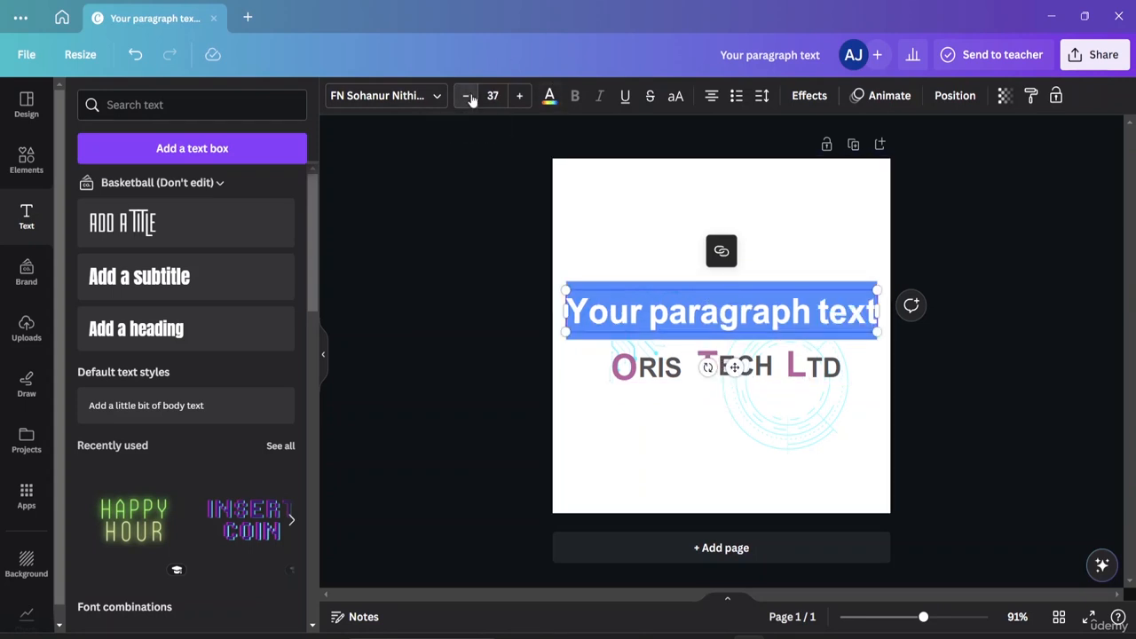
{"action": "left_click", "coordinate": [468, 96]}
{"action": "left_click", "coordinate": [469, 96]}
{"action": "left_click", "coordinate": [469, 96]}
{"action": "left_click", "coordinate": [469, 96]}
{"action": "left_click", "coordinate": [469, 96]}
{"action": "left_click", "coordinate": [468, 96]}
{"action": "left_click", "coordinate": [468, 96]}
{"action": "left_click", "coordinate": [469, 96]}
{"action": "left_click", "coordinate": [469, 96]}
{"action": "left_click", "coordinate": [469, 96]}
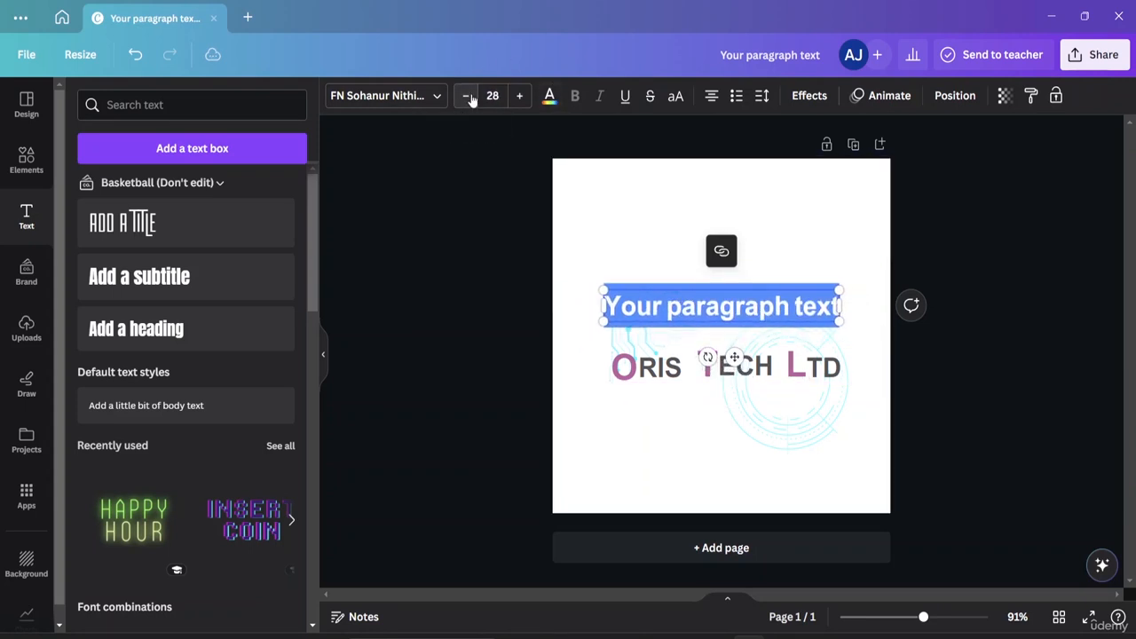
{"action": "left_click", "coordinate": [468, 96]}
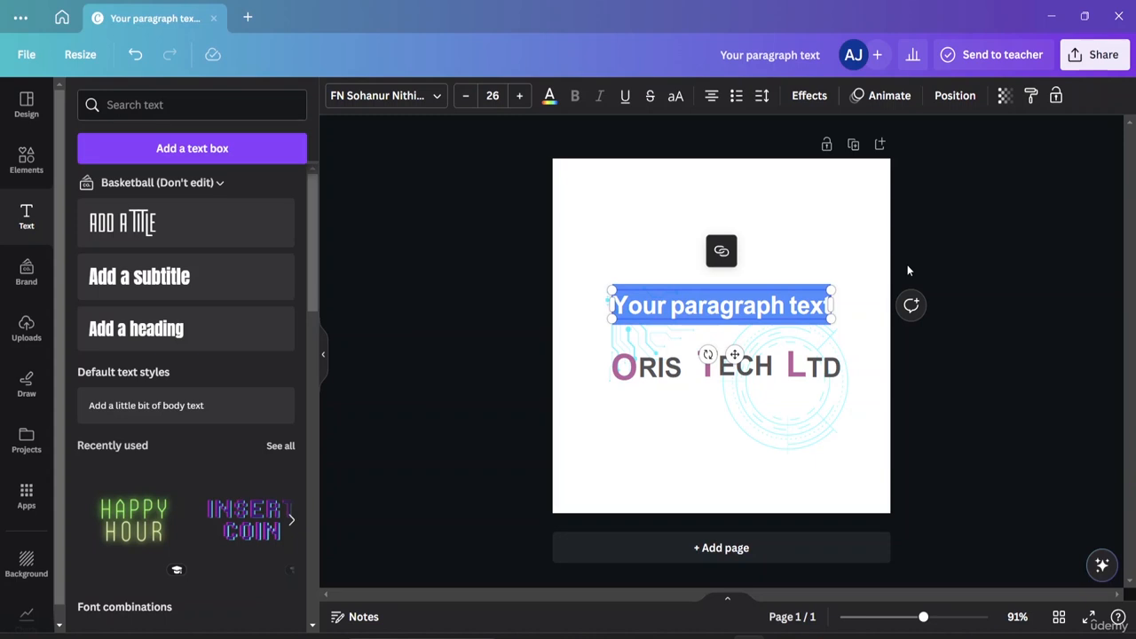
Step: Replace the placeholder text with the tagline TECH SERVICES FOR ALL
{"action": "type", "text": "TE"}
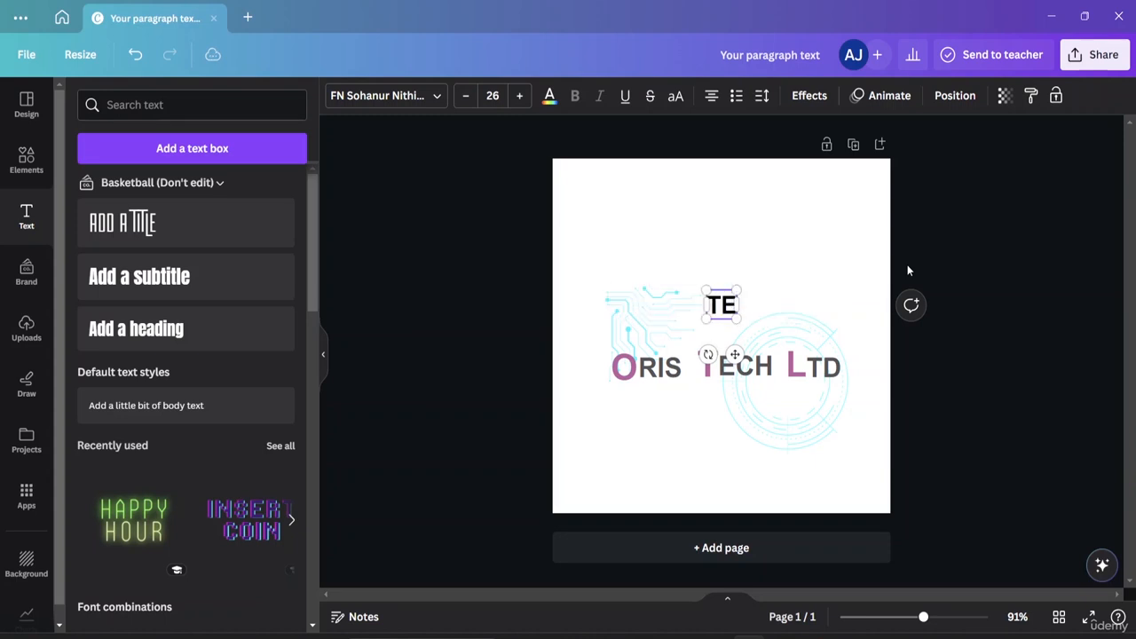
{"action": "type", "text": "CH"}
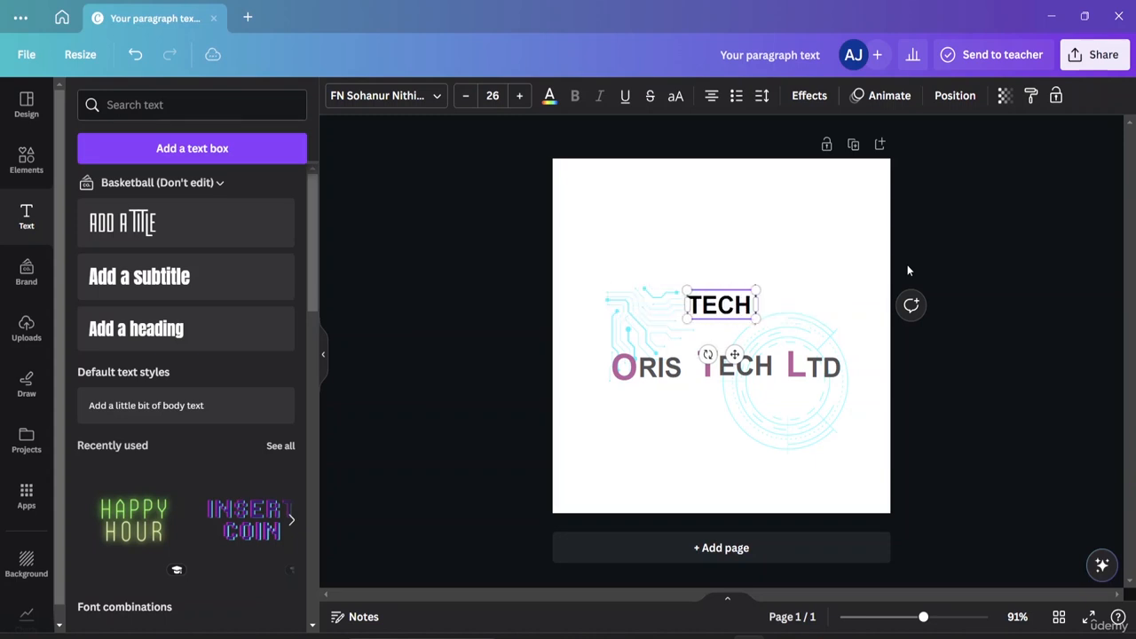
{"action": "type", "text": " SERVE"}
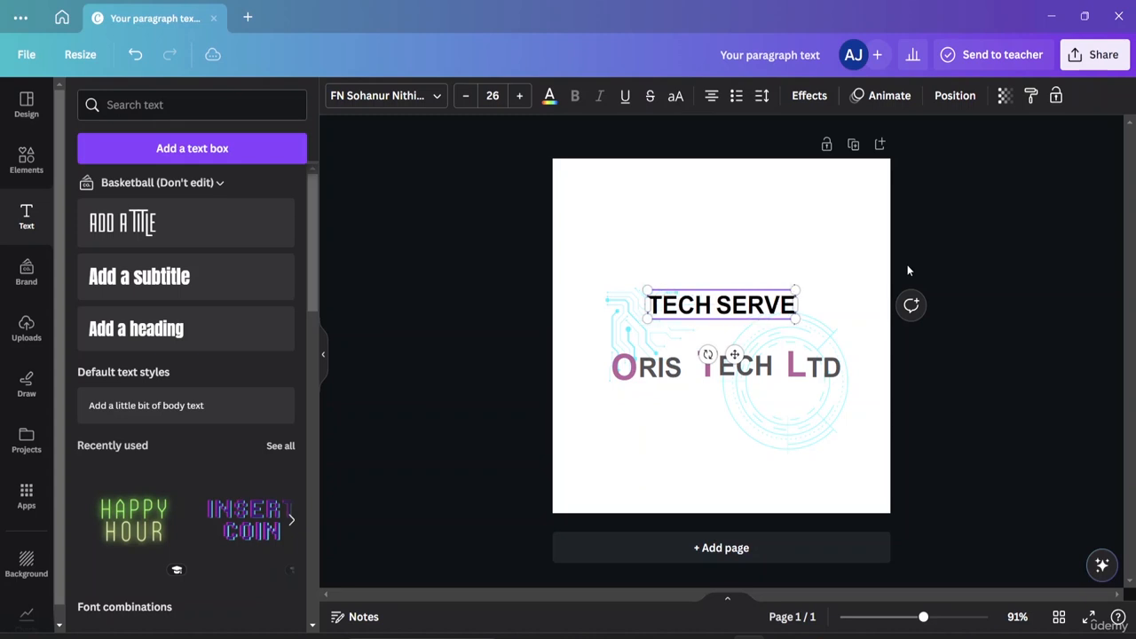
{"action": "key", "text": "BackSpace"}
{"action": "type", "text": "IC"}
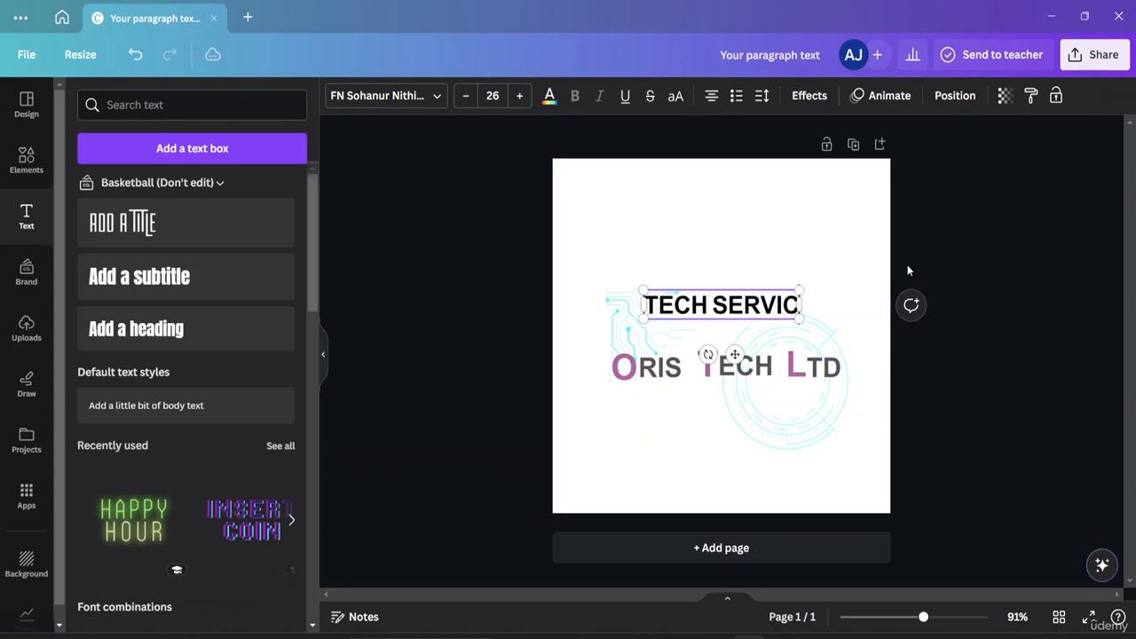
{"action": "type", "text": "ES FOR"}
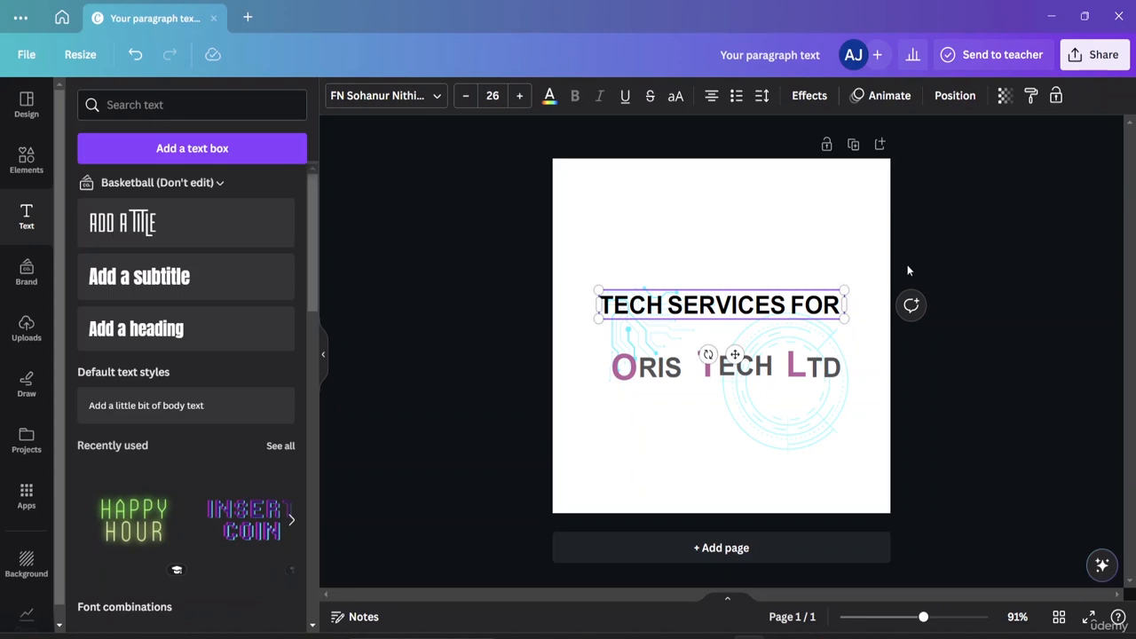
{"action": "type", "text": " ALL"}
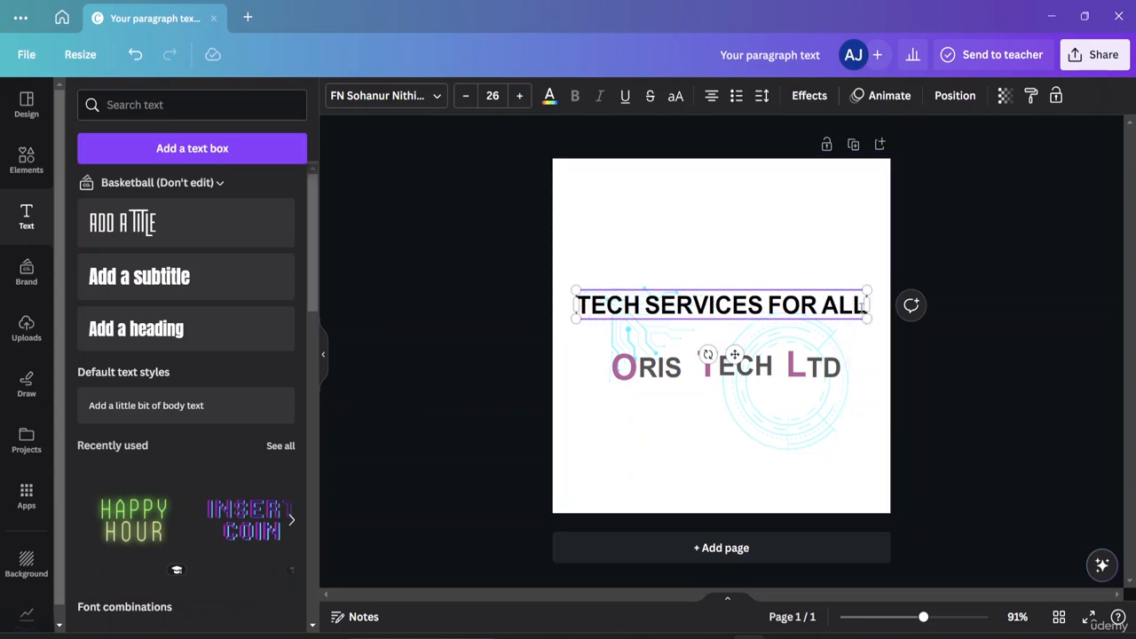
Step: Try Ekushey Shimanto Bold on the whole tagline, and settle on the Kalpurush Regular font
{"action": "left_click_drag", "start_coordinate": [863, 304], "coordinate": [575, 304]}
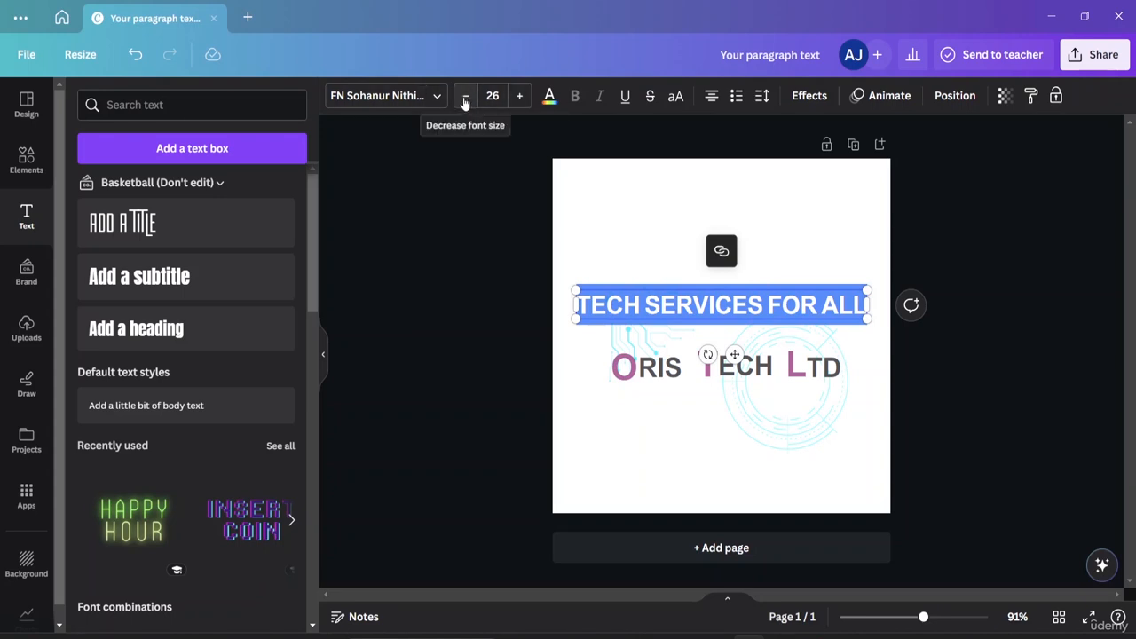
{"action": "left_click", "coordinate": [434, 95]}
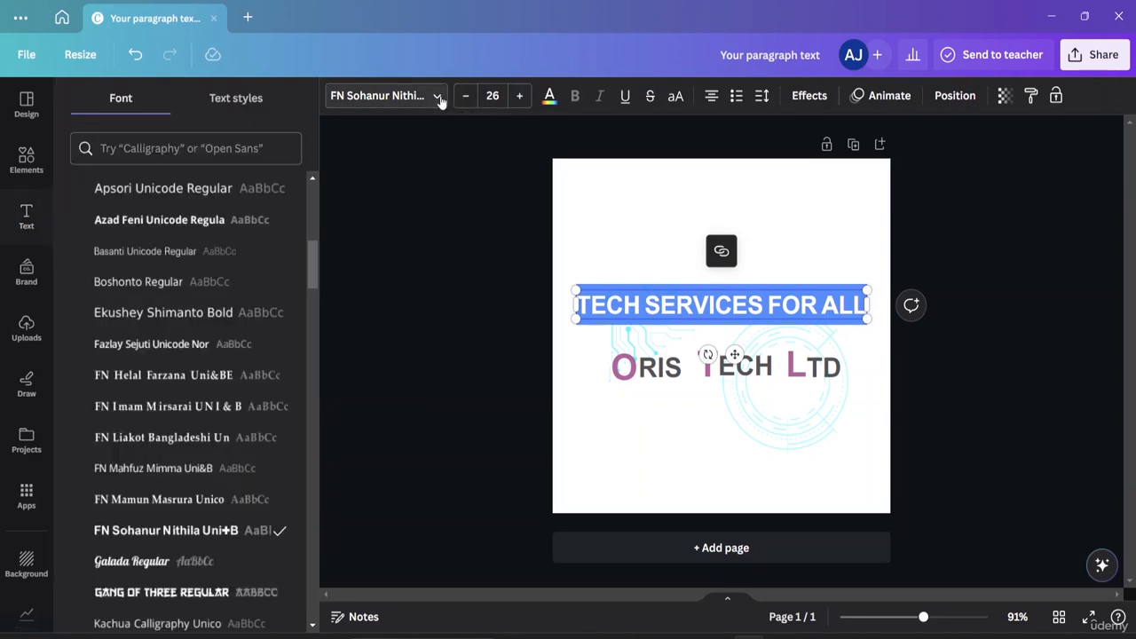
{"action": "left_click", "coordinate": [225, 318]}
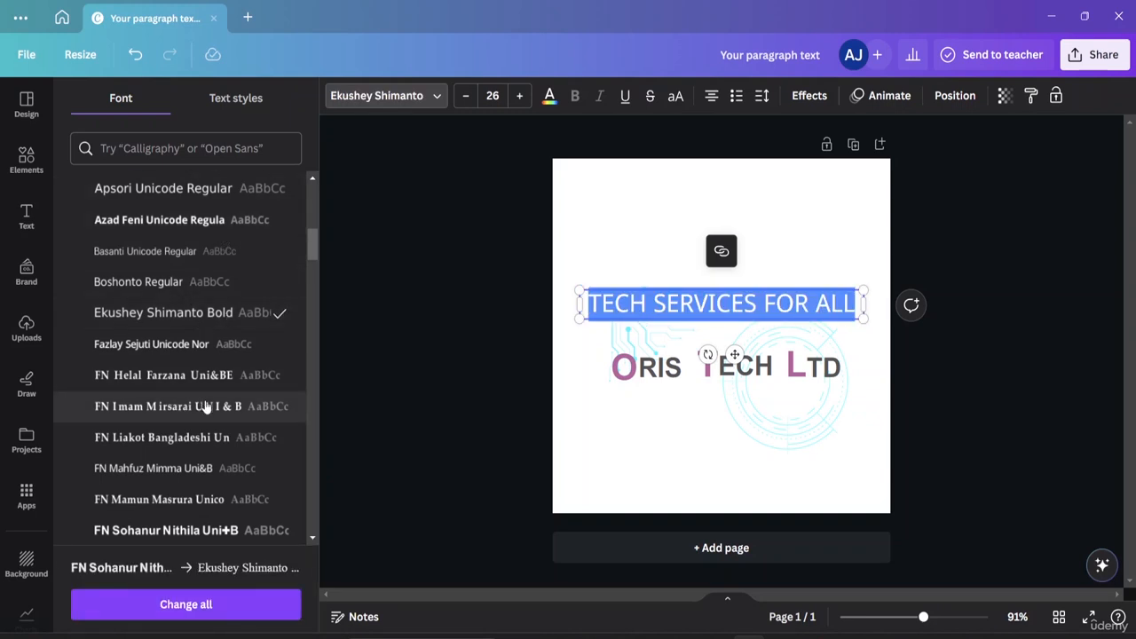
{"action": "scroll", "coordinate": [205, 405], "scroll_direction": "down", "scroll_amount": 4}
{"action": "scroll", "coordinate": [205, 322], "scroll_direction": "down", "scroll_amount": 2}
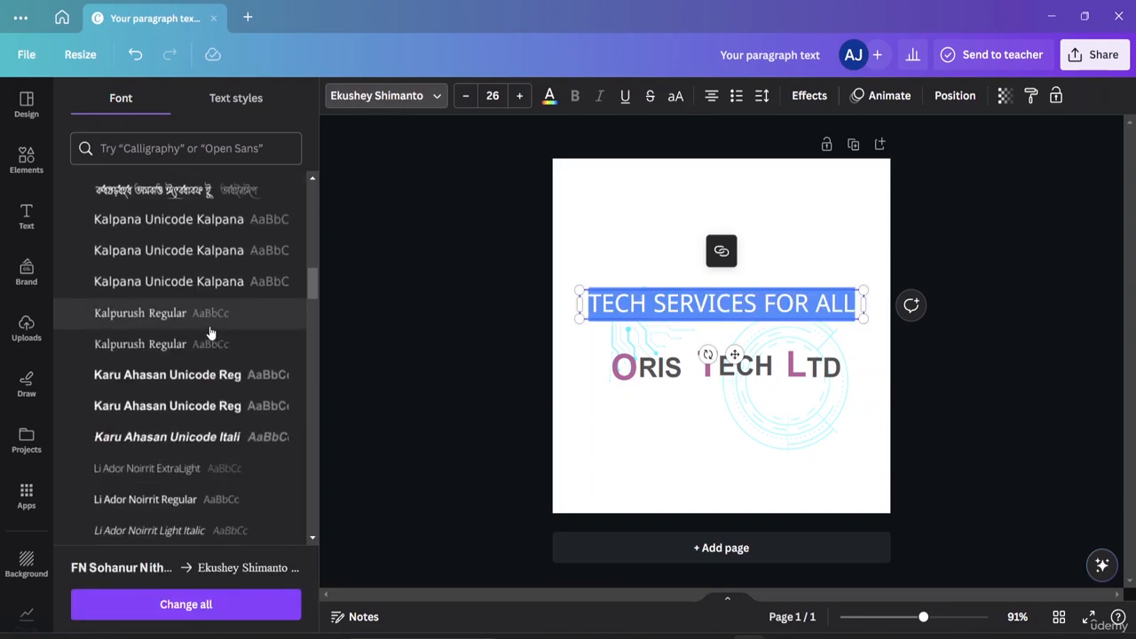
{"action": "left_click", "coordinate": [178, 321]}
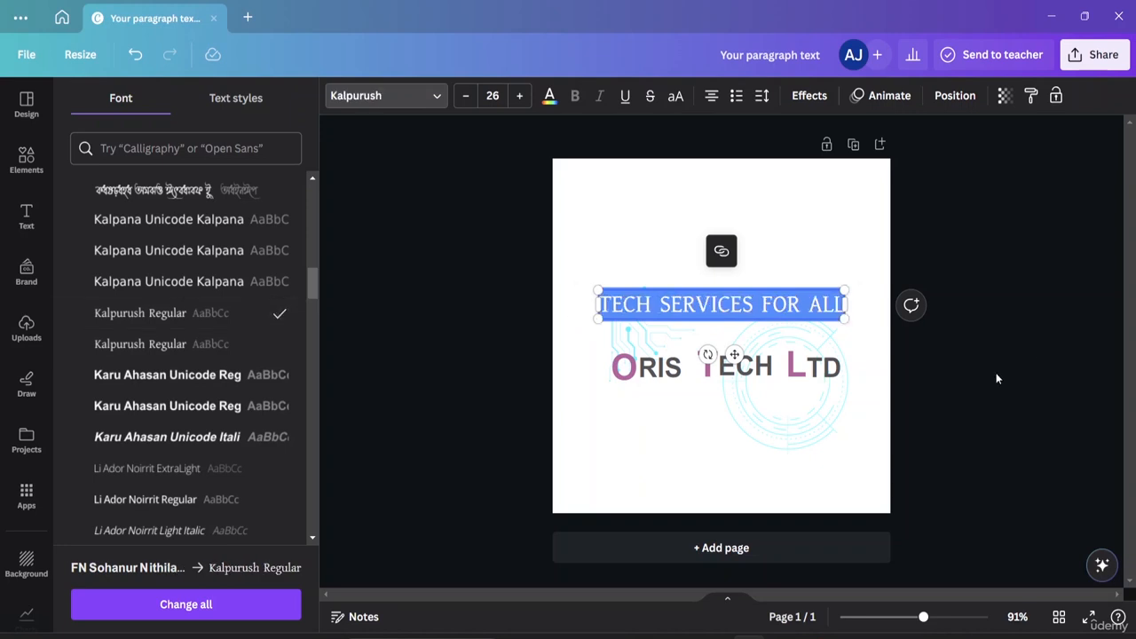
Step: Reduce the tagline's font size to 15
{"action": "left_click", "coordinate": [467, 95]}
{"action": "left_click", "coordinate": [467, 95]}
{"action": "left_click", "coordinate": [468, 96]}
{"action": "left_click", "coordinate": [468, 96]}
{"action": "left_click", "coordinate": [468, 96]}
{"action": "left_click", "coordinate": [468, 96]}
{"action": "left_click", "coordinate": [468, 96]}
{"action": "left_click", "coordinate": [468, 96]}
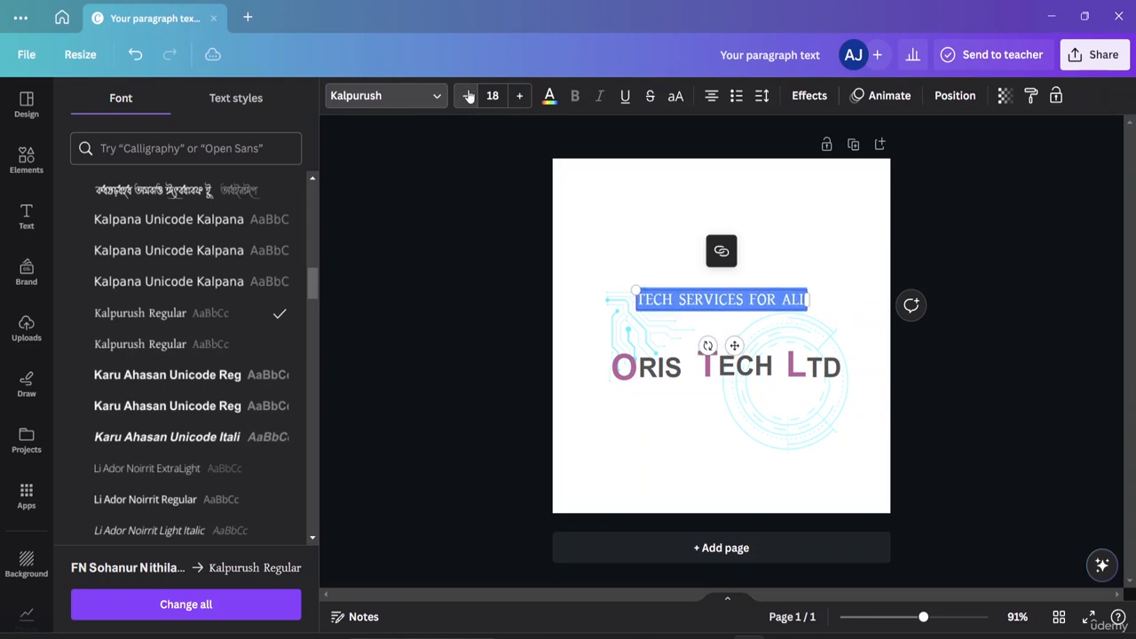
{"action": "left_click", "coordinate": [468, 96]}
{"action": "left_click", "coordinate": [467, 96]}
{"action": "left_click", "coordinate": [468, 96]}
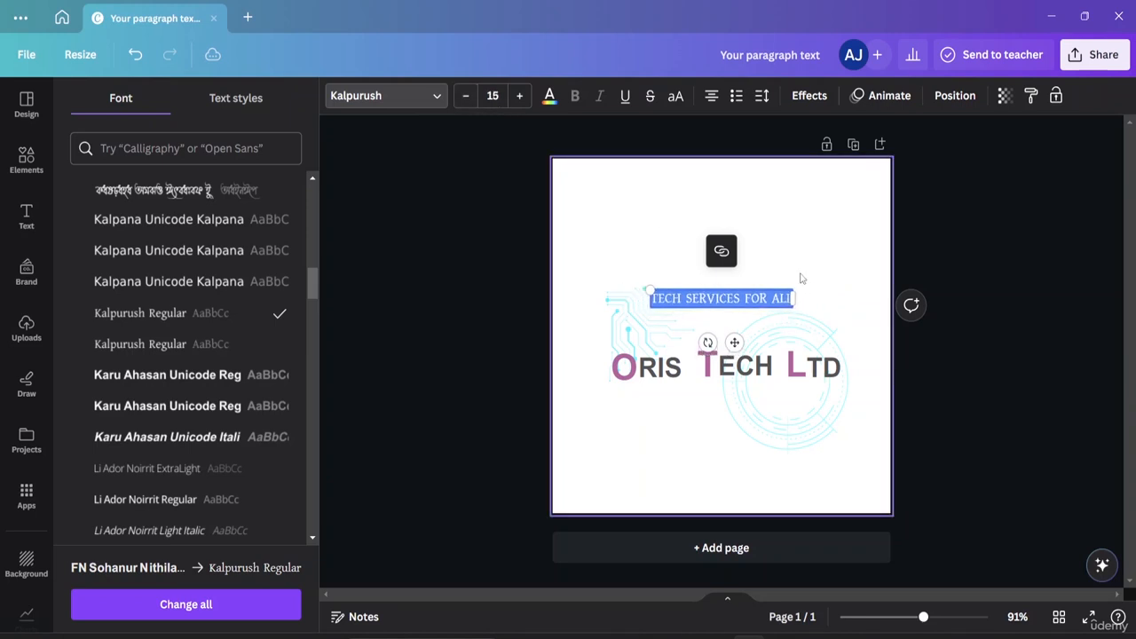
Step: Color the tagline light blue and move it directly beneath the ORIS TECH LTD name
{"action": "left_click", "coordinate": [550, 96]}
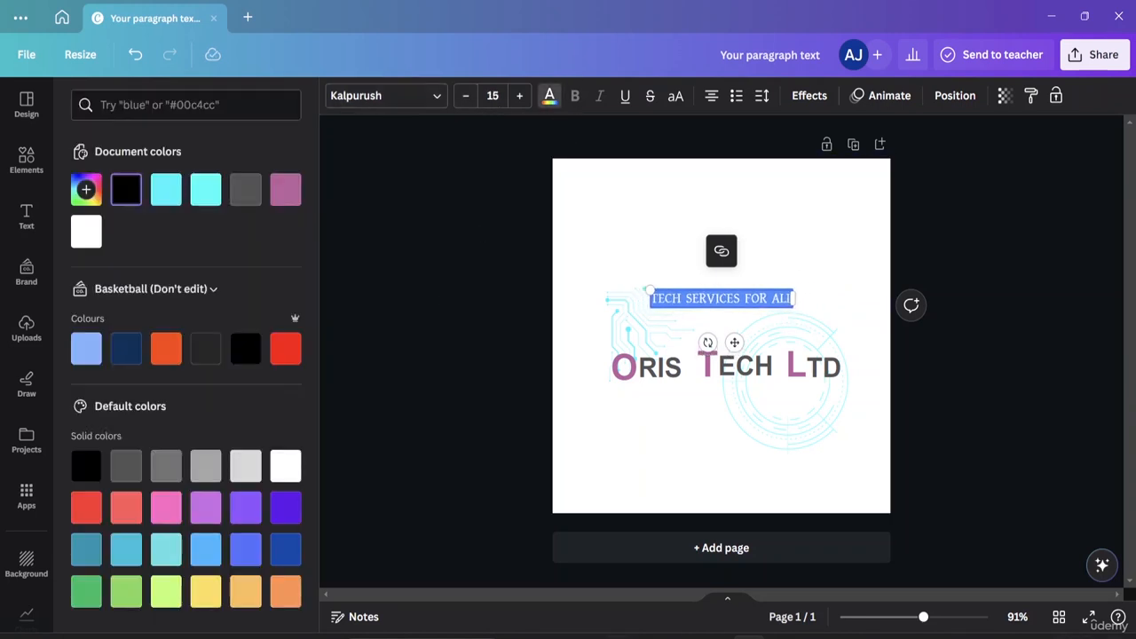
{"action": "left_click", "coordinate": [209, 552]}
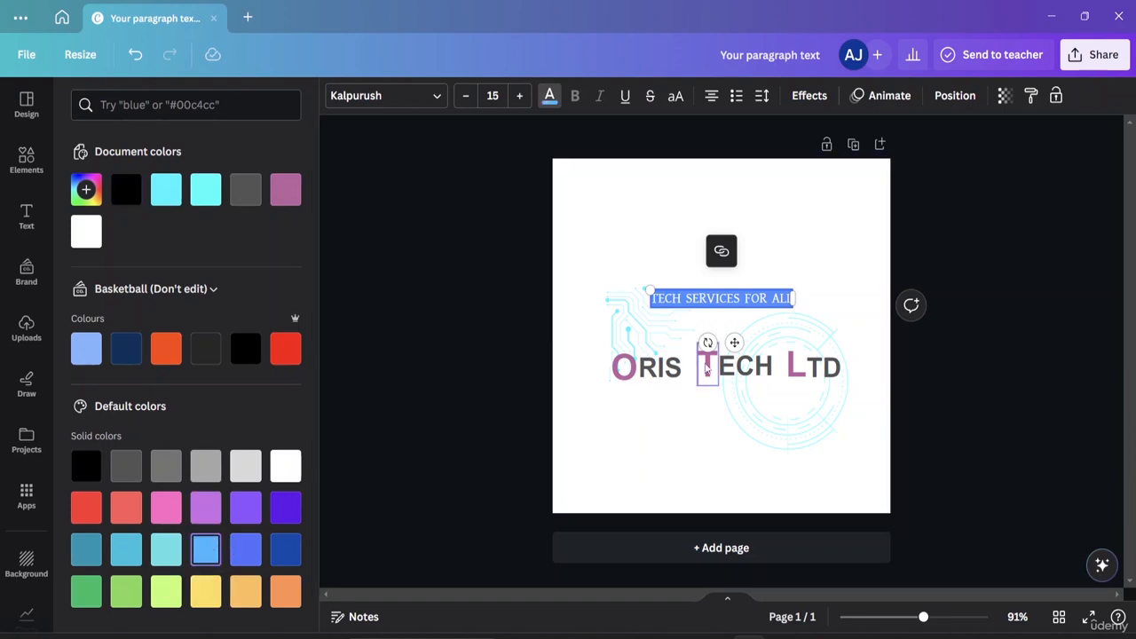
{"action": "left_click", "coordinate": [27, 385]}
{"action": "left_click", "coordinate": [83, 396]}
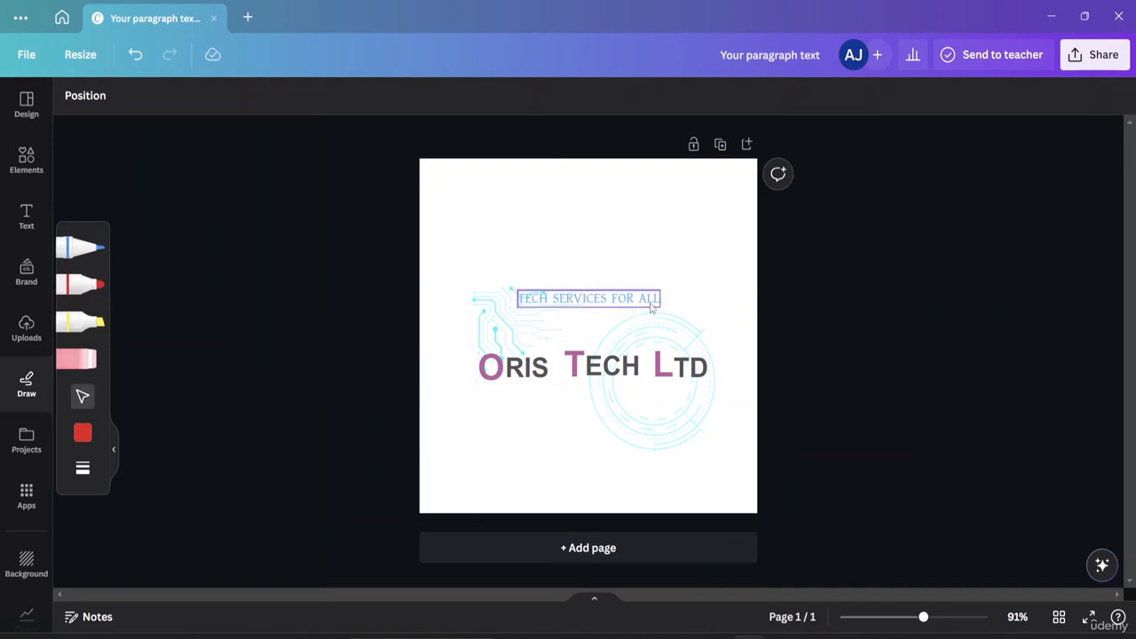
{"action": "left_click_drag", "start_coordinate": [622, 303], "coordinate": [636, 398]}
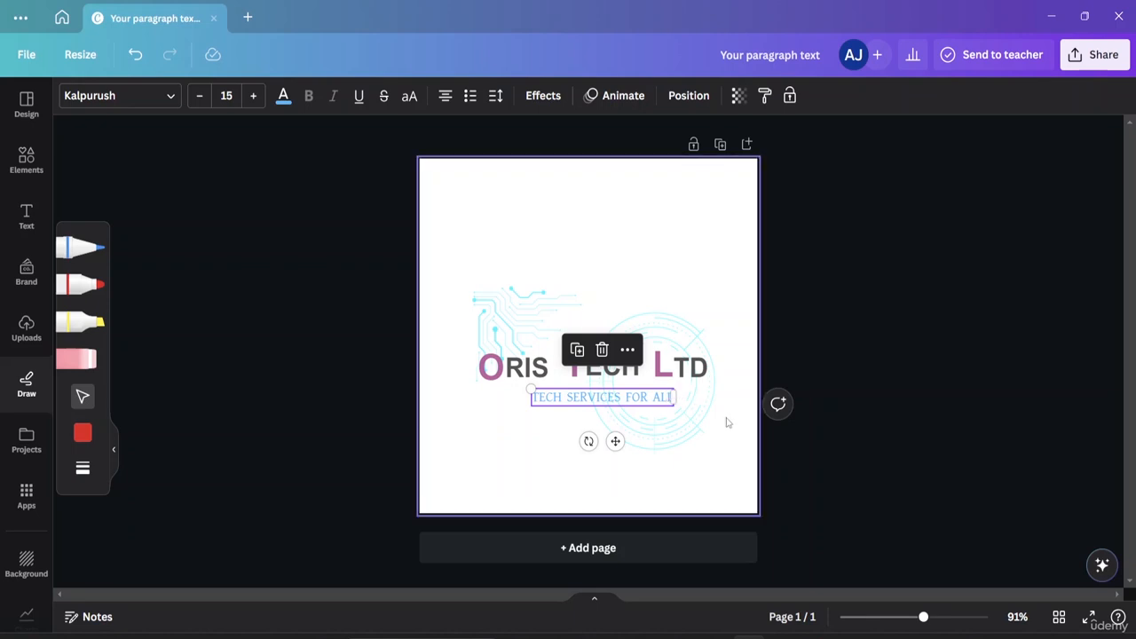
Step: Recolor the entire tagline TECH SERVICES FOR ALL in the brand palette's red
{"action": "double_click", "coordinate": [651, 398]}
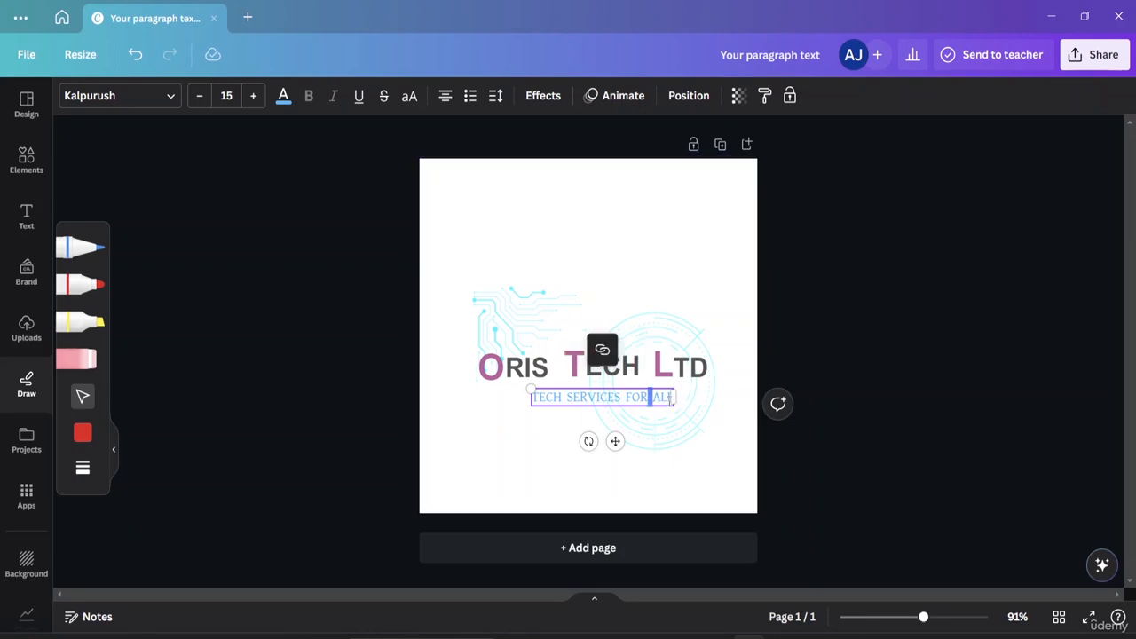
{"action": "left_click_drag", "start_coordinate": [672, 399], "coordinate": [531, 399]}
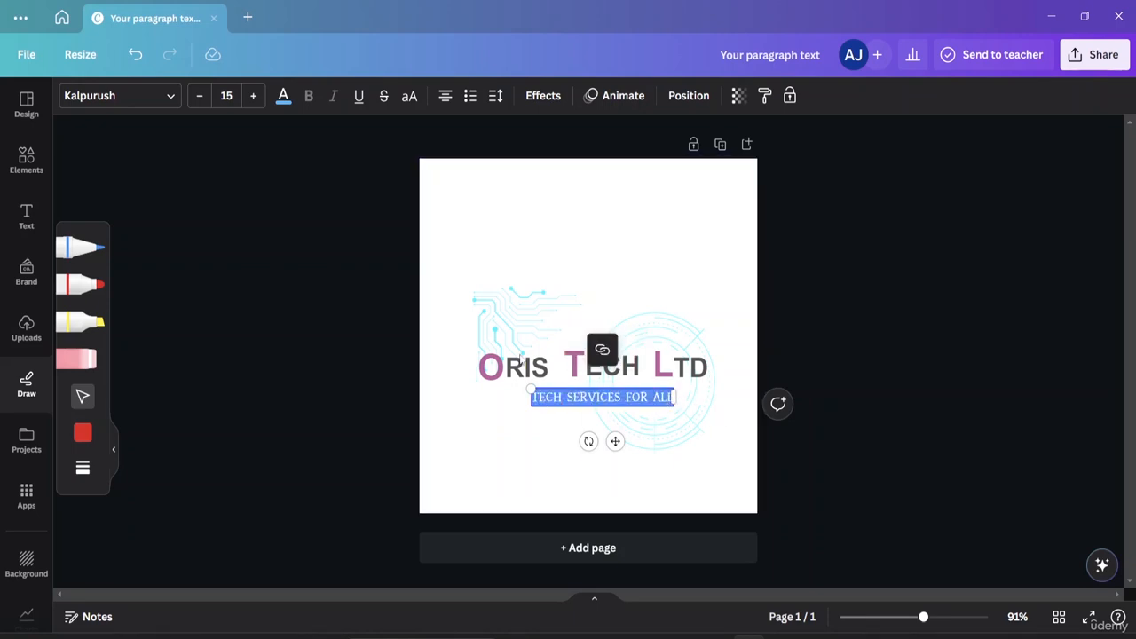
{"action": "left_click", "coordinate": [283, 96]}
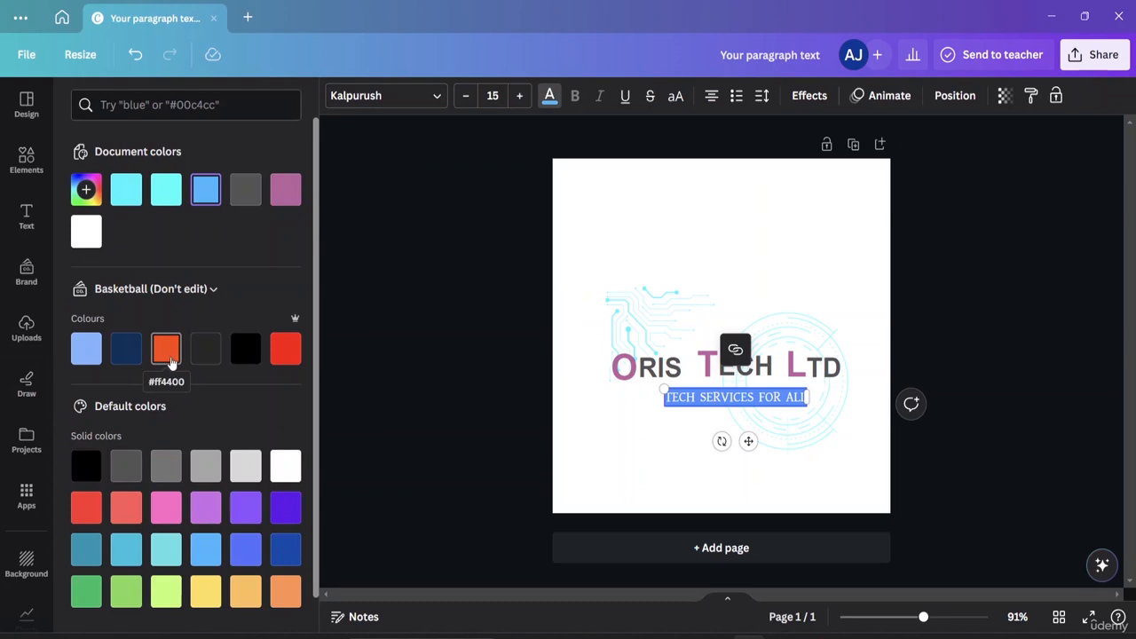
{"action": "left_click", "coordinate": [289, 347]}
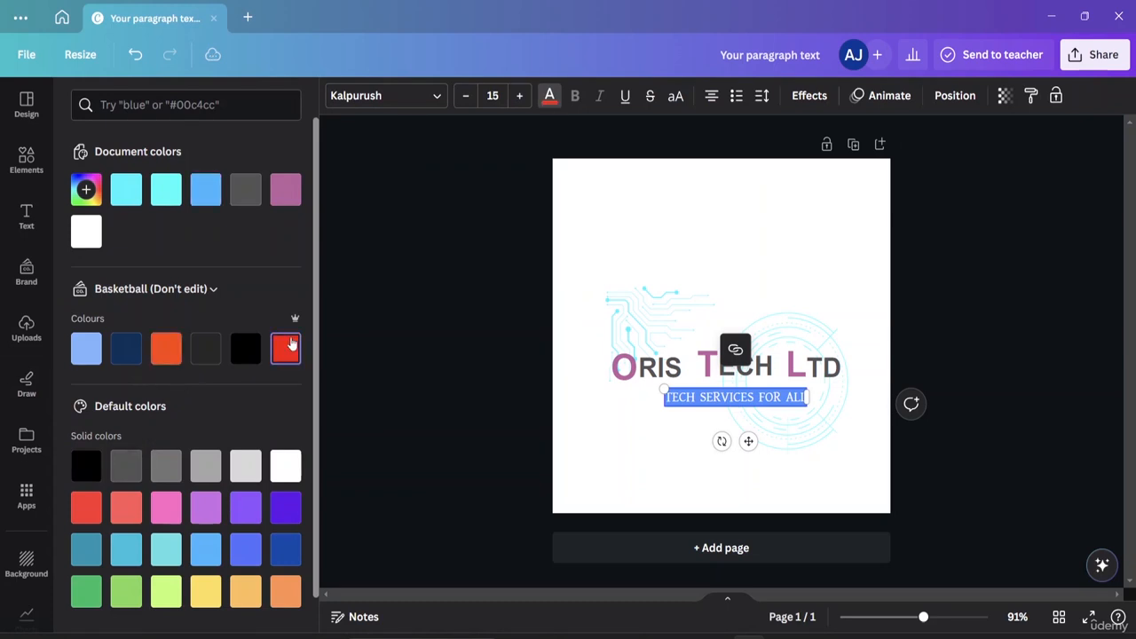
{"action": "left_click", "coordinate": [469, 400]}
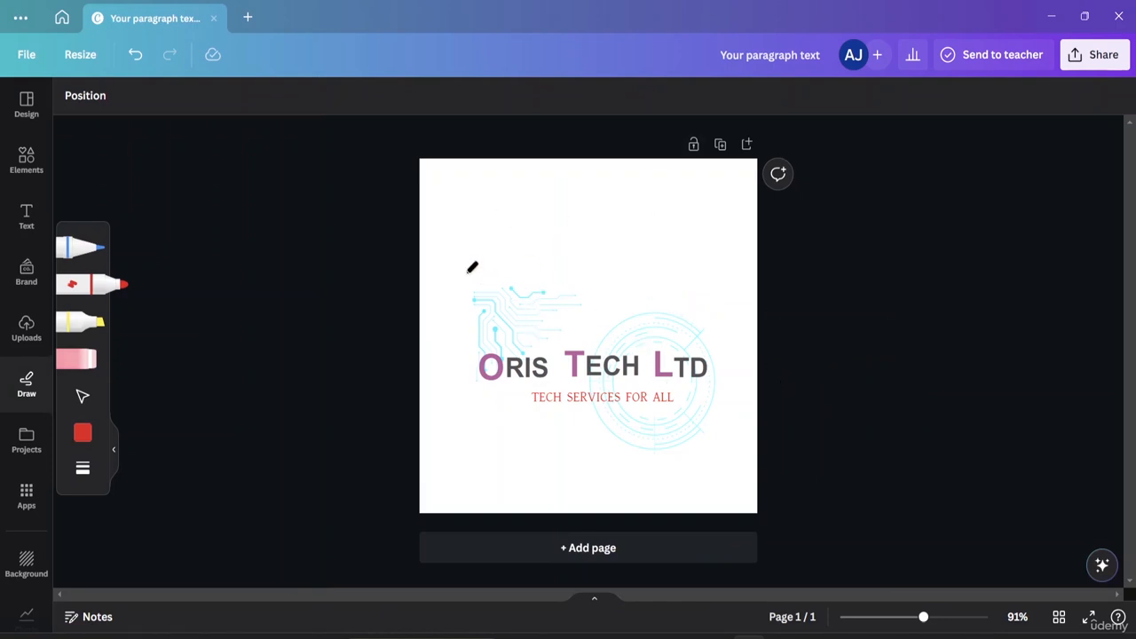
Step: Select all the logo's text and graphics together and move them up to the middle of the page
{"action": "left_click", "coordinate": [80, 398]}
{"action": "mouse_move", "coordinate": [462, 240]}
{"action": "left_mouse_down"}
{"action": "mouse_move", "coordinate": [507, 347]}
{"action": "mouse_move", "coordinate": [710, 481]}
{"action": "left_mouse_up"}
{"action": "left_click_drag", "start_coordinate": [670, 441], "coordinate": [676, 407]}
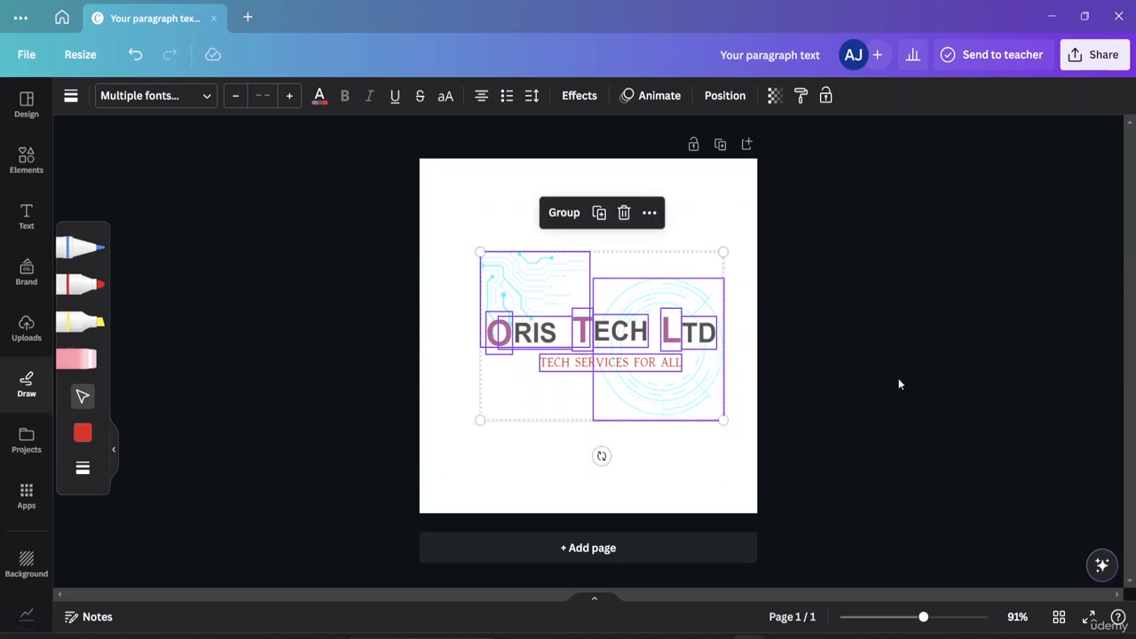
{"action": "left_click", "coordinate": [865, 381]}
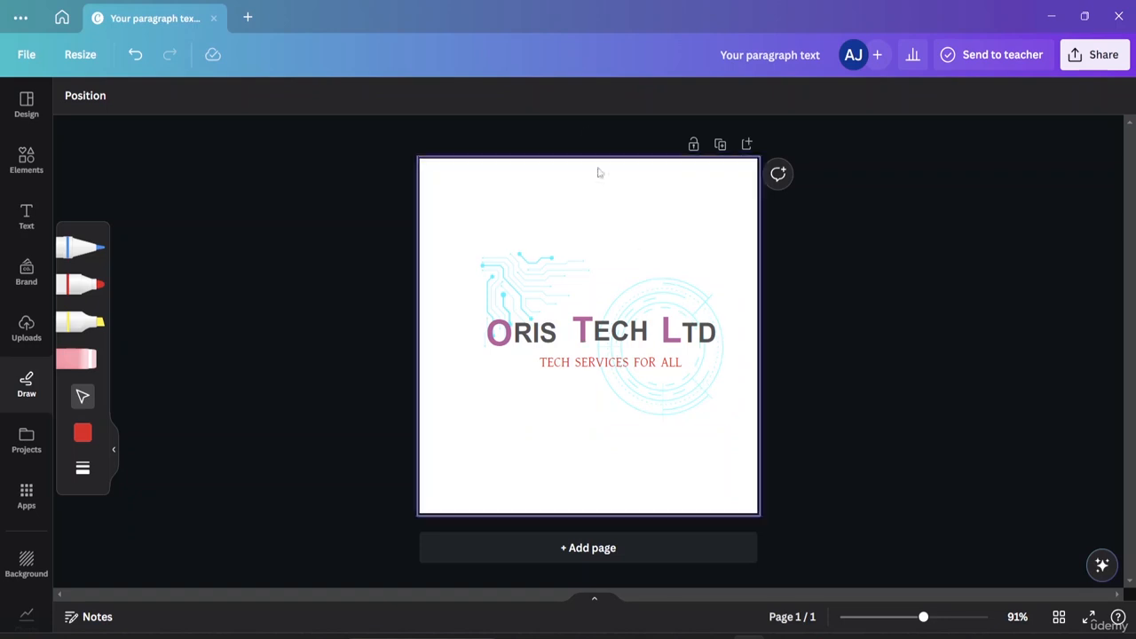
Step: Check the transparency and animation options for the circuit graphic beside the ORIS initial
{"action": "left_click", "coordinate": [541, 269]}
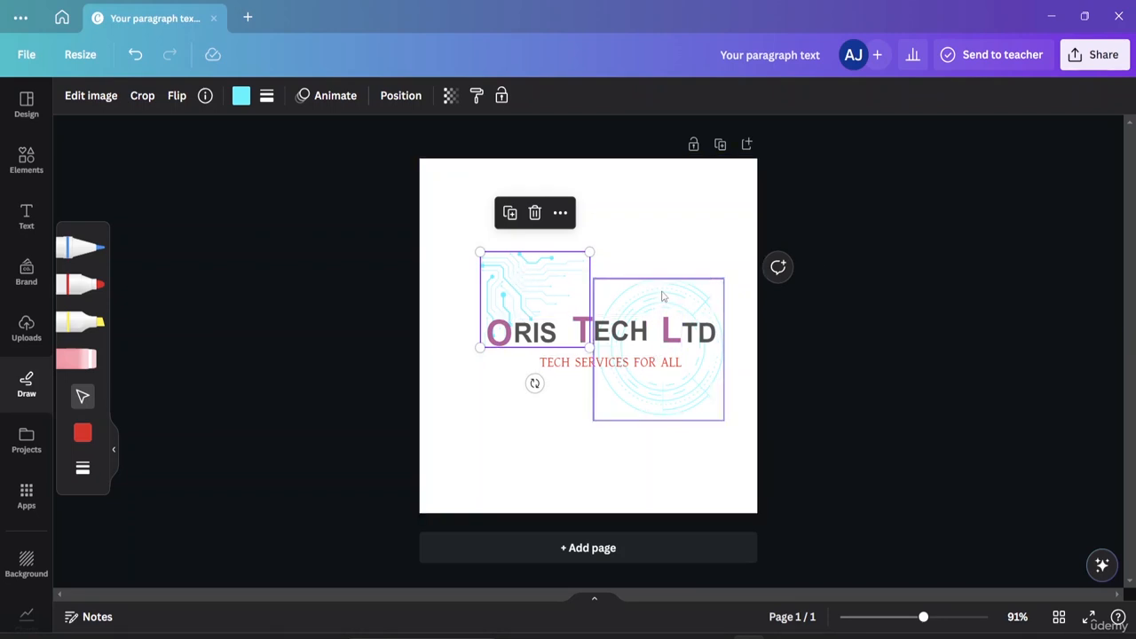
{"action": "left_click", "coordinate": [451, 97]}
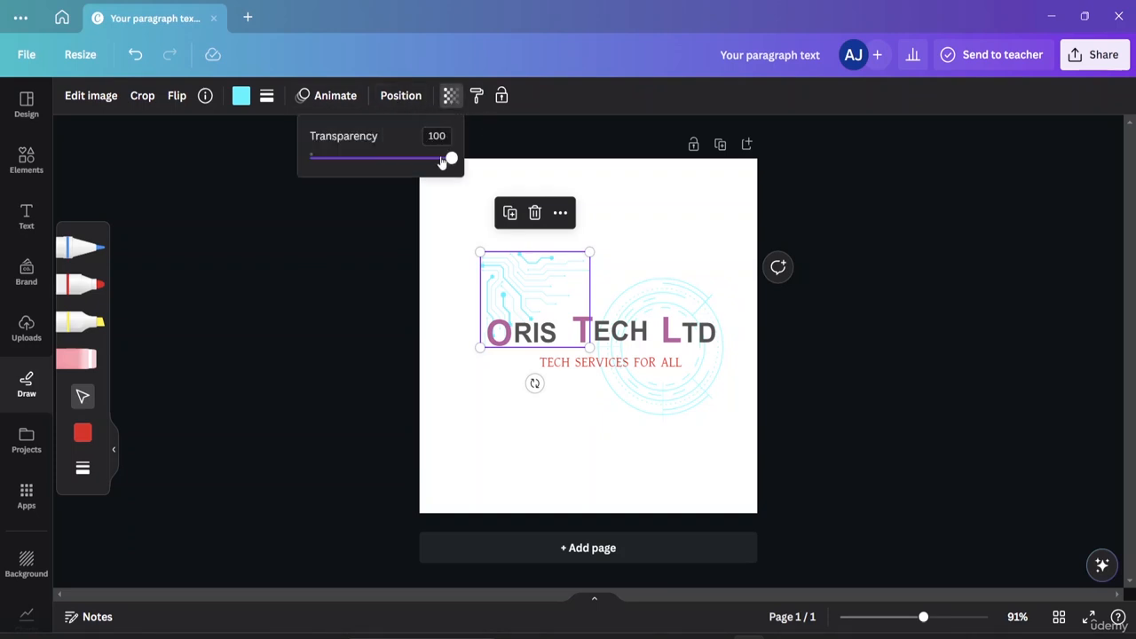
{"action": "mouse_move", "coordinate": [450, 158]}
{"action": "left_mouse_down"}
{"action": "mouse_move", "coordinate": [389, 158]}
{"action": "mouse_move", "coordinate": [467, 170]}
{"action": "left_mouse_up"}
{"action": "left_click", "coordinate": [631, 205]}
{"action": "left_click", "coordinate": [474, 211]}
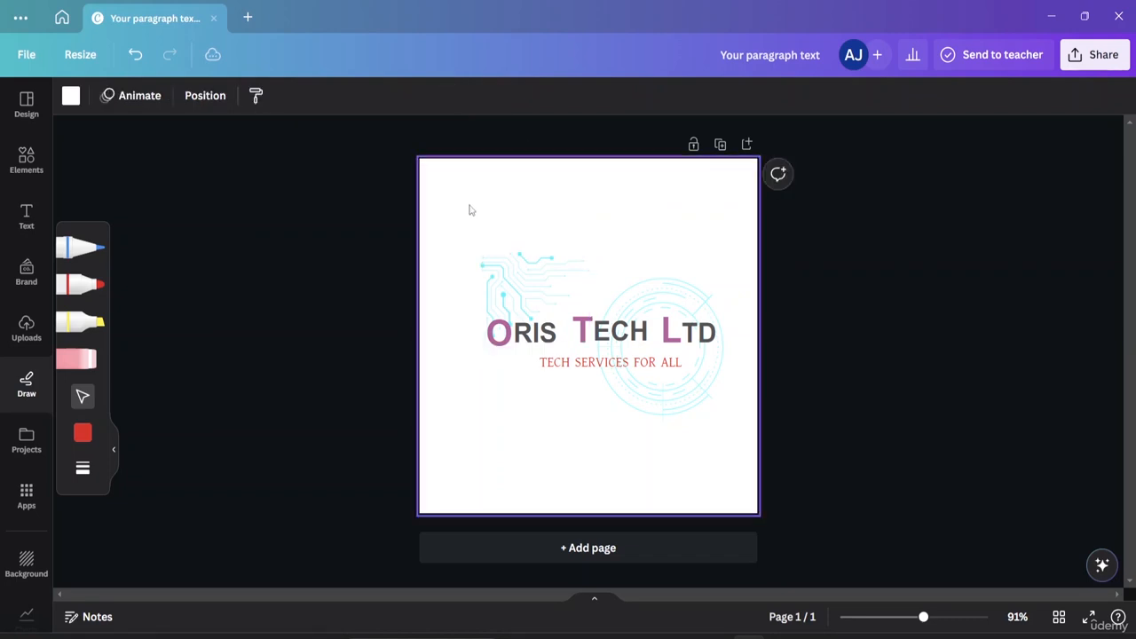
{"action": "left_click", "coordinate": [528, 305]}
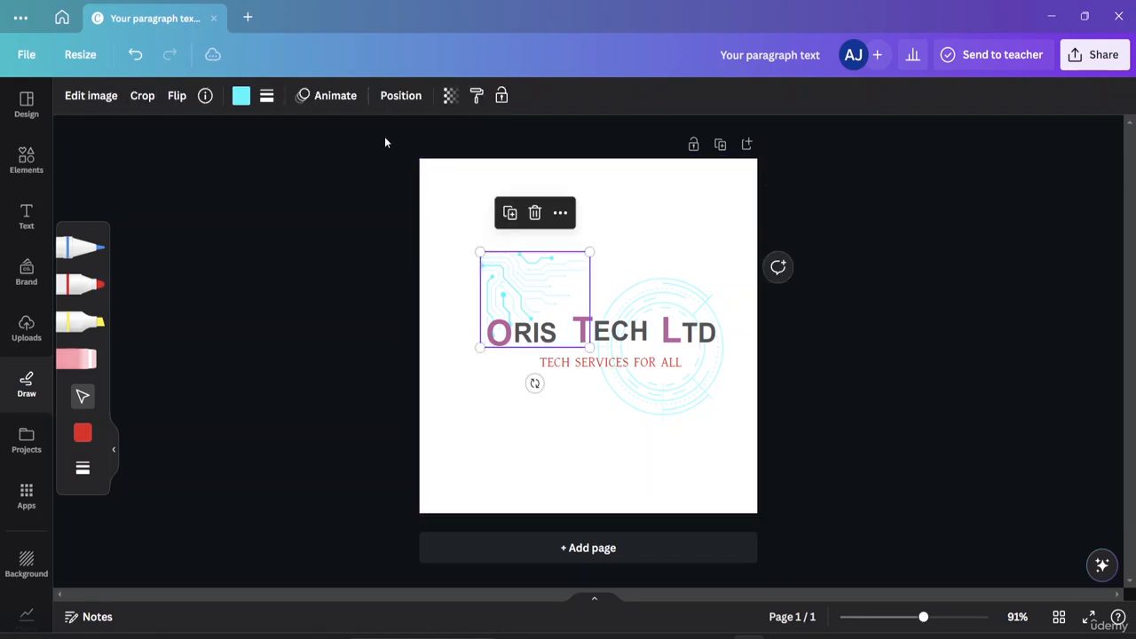
{"action": "left_click", "coordinate": [325, 98]}
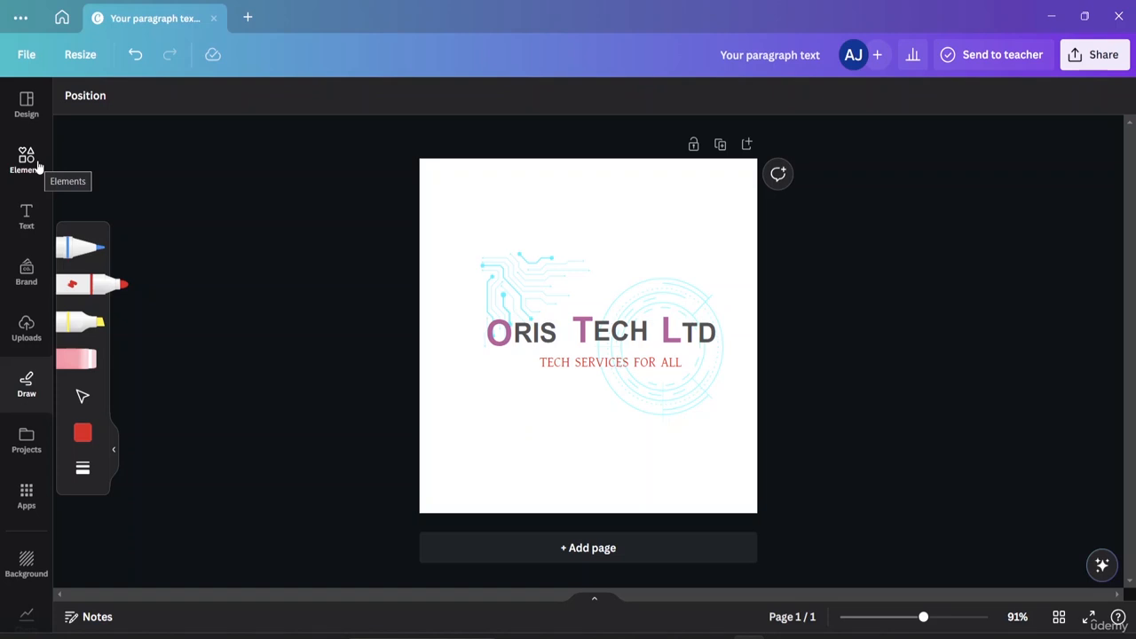
Step: Review the design's download settings, including the file type and compression options, and return to the sharing options
{"action": "left_click", "coordinate": [1077, 70]}
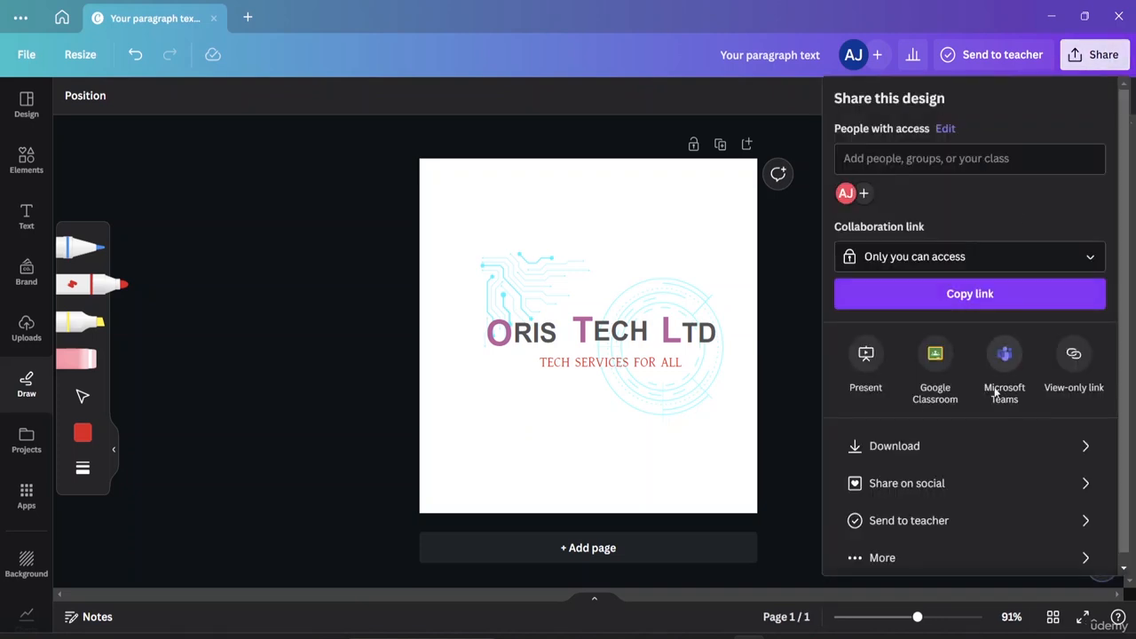
{"action": "left_click", "coordinate": [1052, 451]}
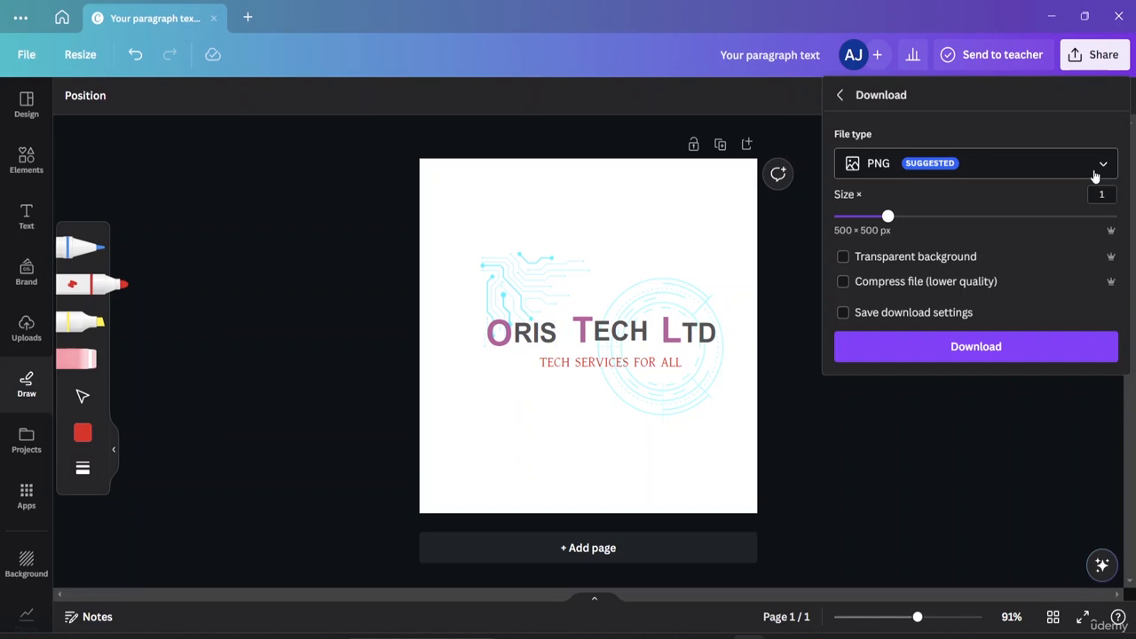
{"action": "left_click", "coordinate": [914, 290]}
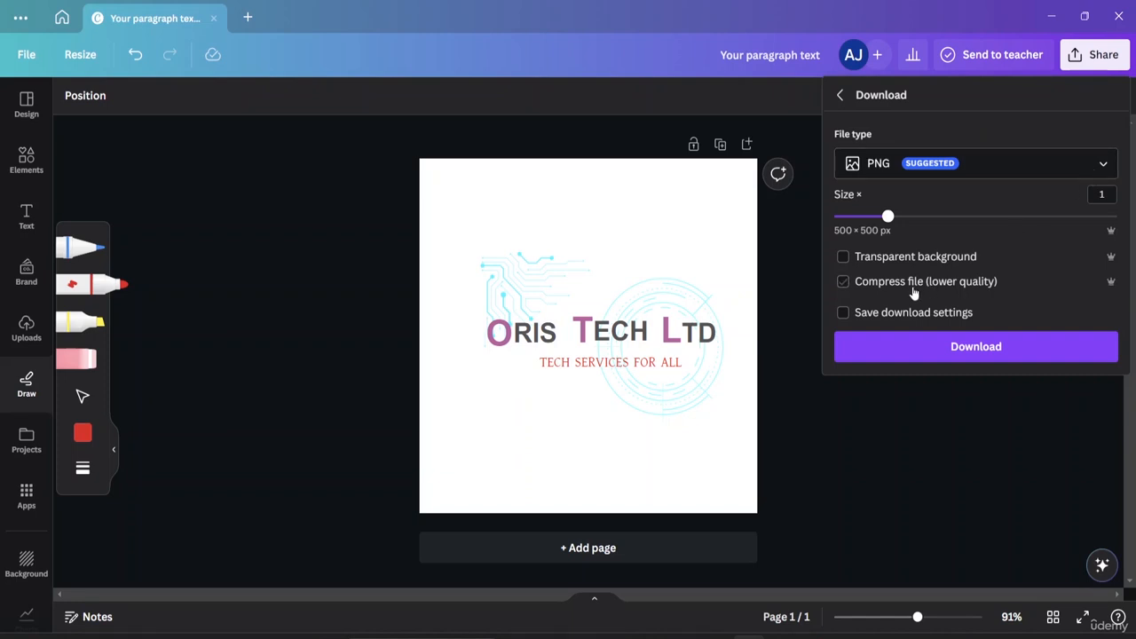
{"action": "left_click", "coordinate": [914, 290]}
{"action": "left_click", "coordinate": [840, 95]}
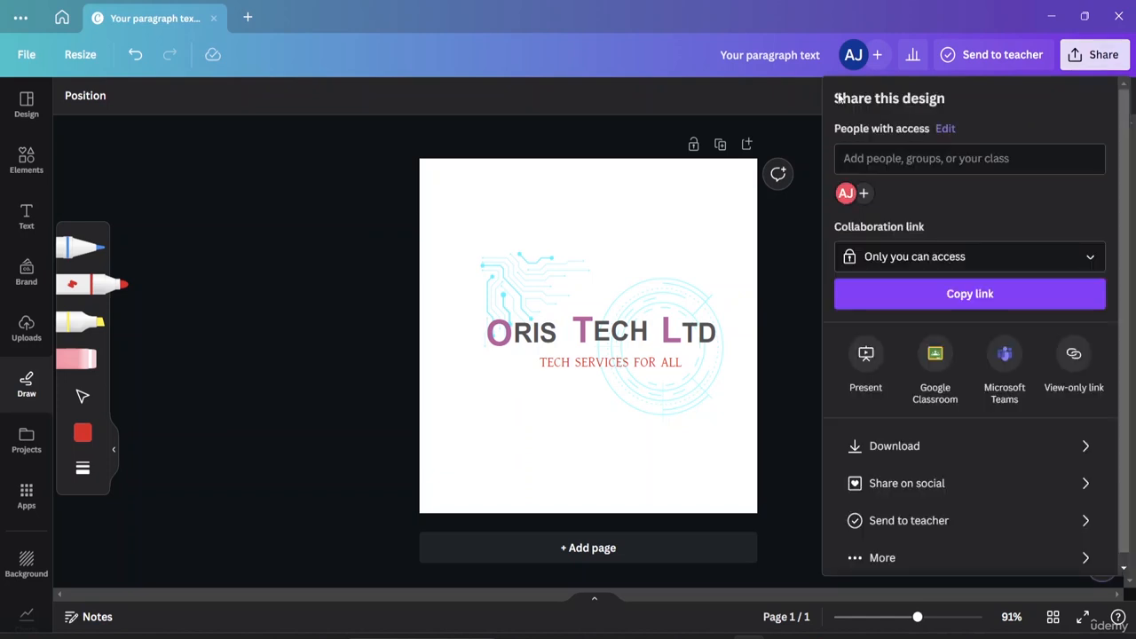
Step: Browse the full list of sharing, social, saving, messaging and other publishing options for the design
{"action": "scroll", "coordinate": [924, 435], "scroll_direction": "down", "scroll_amount": 1}
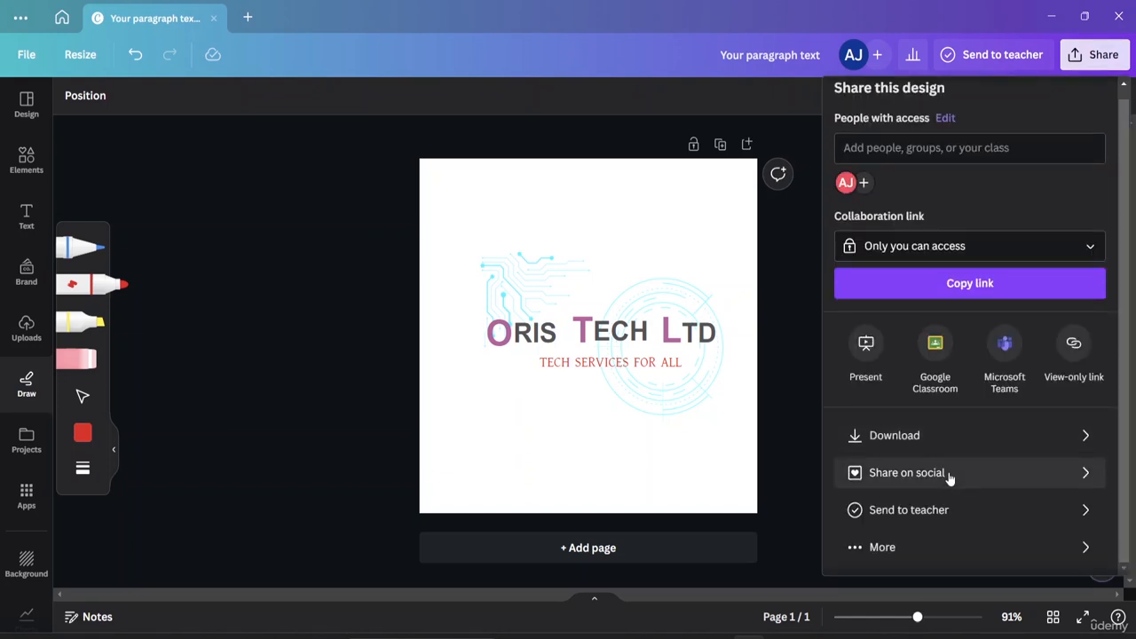
{"action": "left_click", "coordinate": [892, 554]}
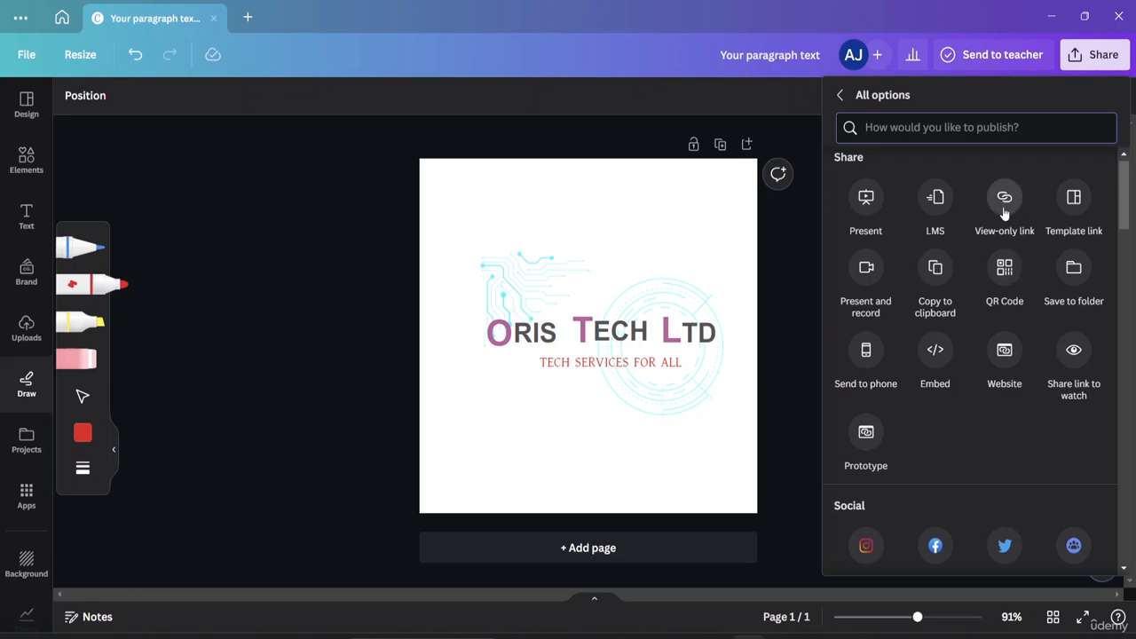
{"action": "scroll", "coordinate": [959, 286], "scroll_direction": "down", "scroll_amount": 6}
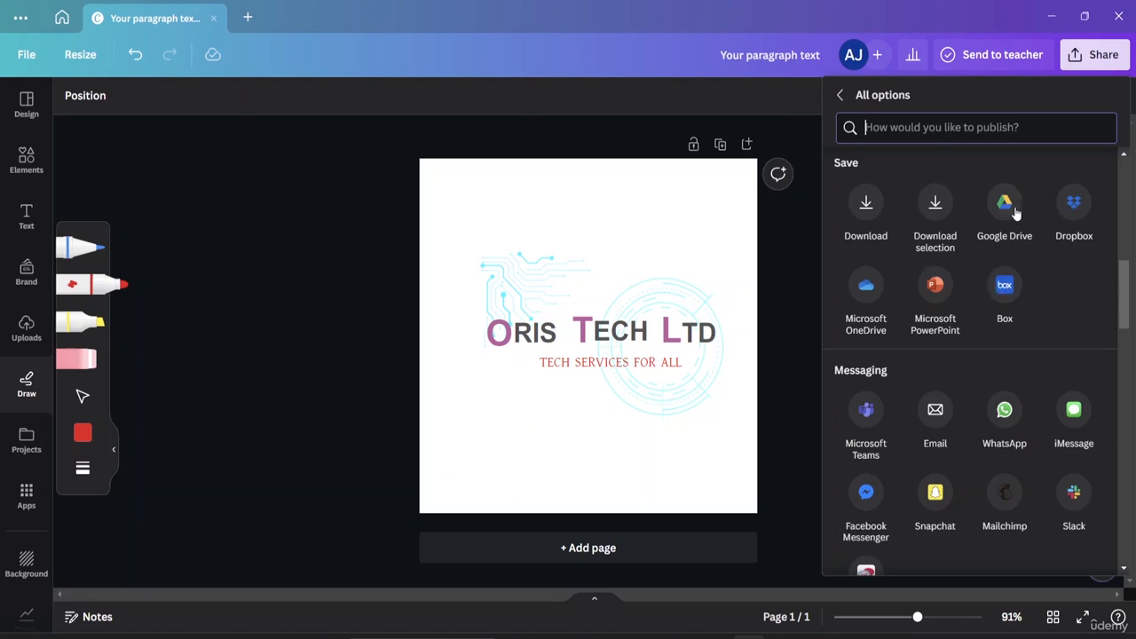
{"action": "scroll", "coordinate": [962, 336], "scroll_direction": "down", "scroll_amount": 1}
{"action": "scroll", "coordinate": [960, 335], "scroll_direction": "down", "scroll_amount": 15}
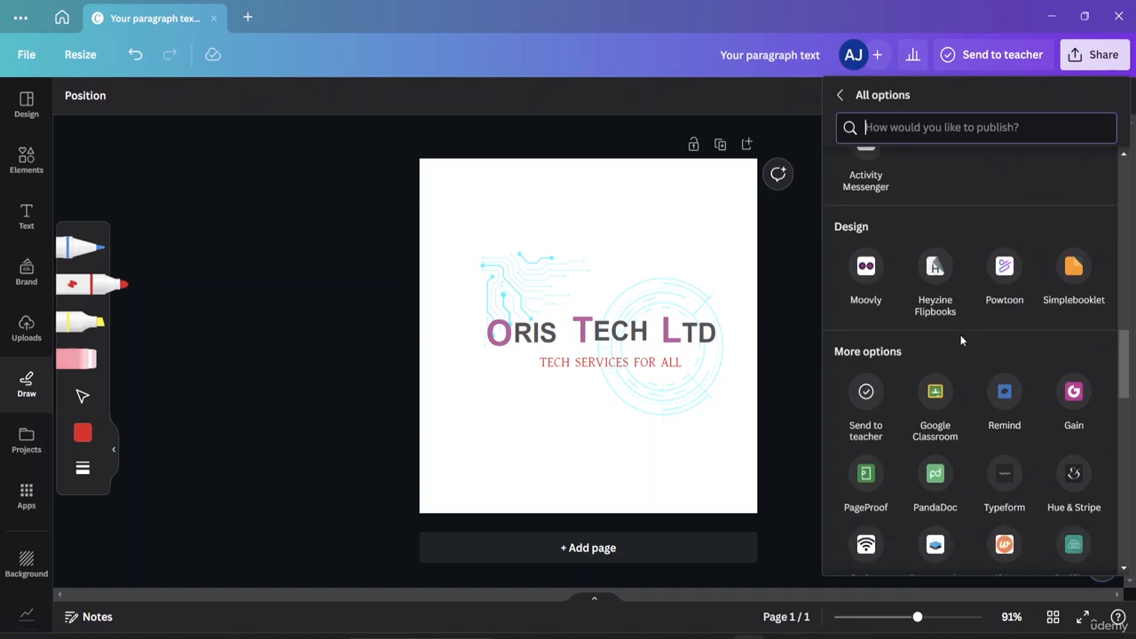
{"action": "scroll", "coordinate": [960, 334], "scroll_direction": "down", "scroll_amount": 3}
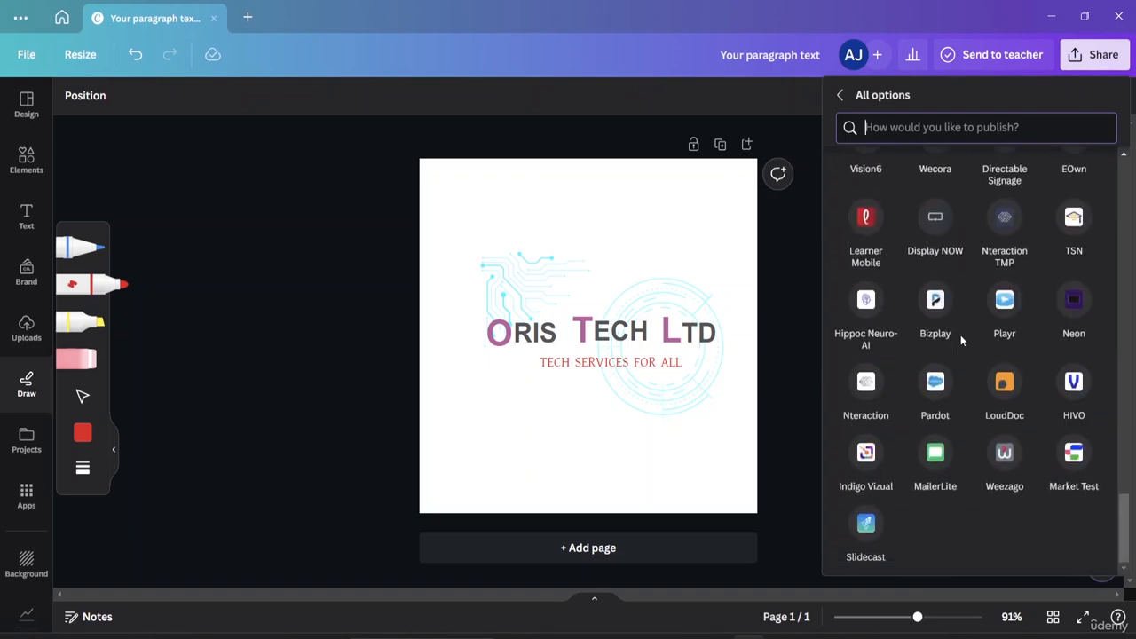
{"action": "scroll", "coordinate": [963, 332], "scroll_direction": "up", "scroll_amount": 10}
{"action": "scroll", "coordinate": [963, 329], "scroll_direction": "up", "scroll_amount": 6}
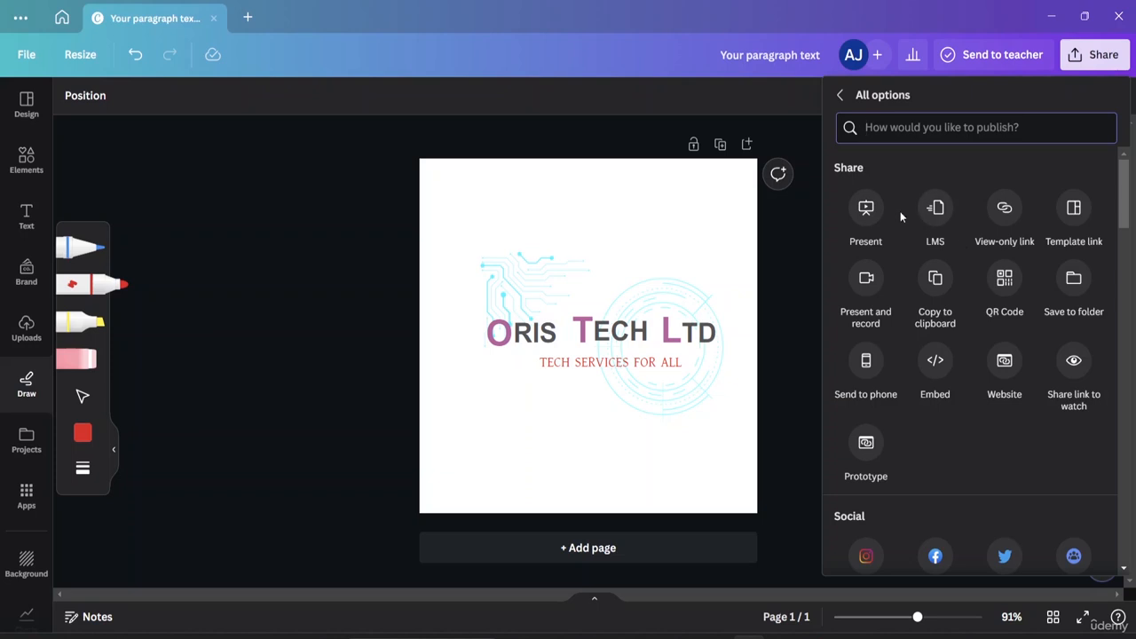
Step: Preview the logo as a full-screen presentation and exit back to the editor
{"action": "left_click", "coordinate": [870, 214]}
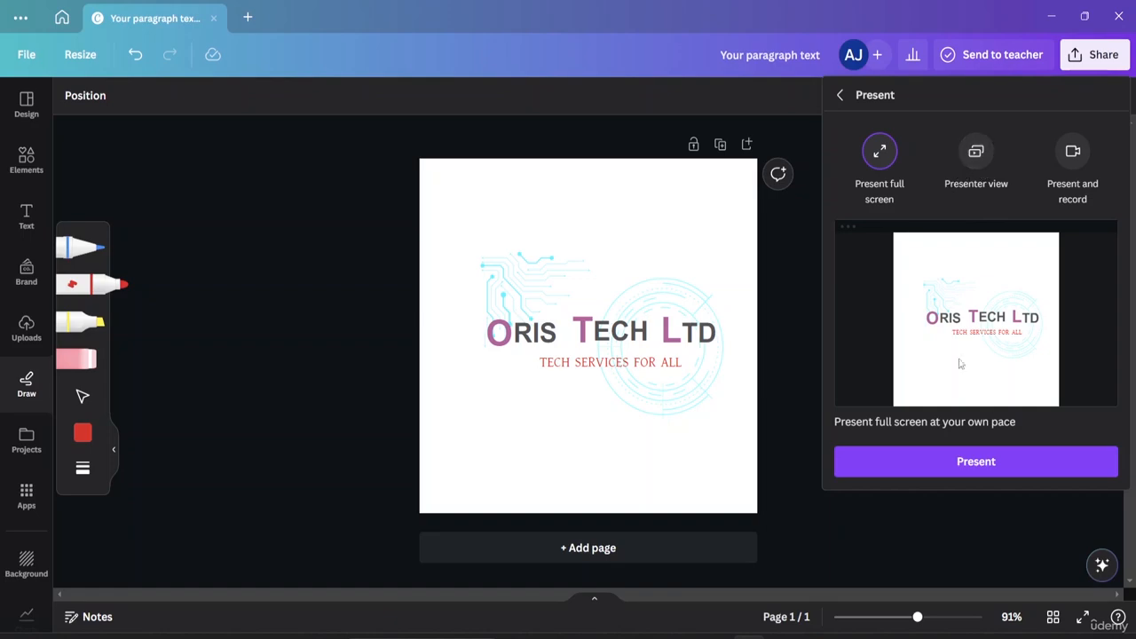
{"action": "left_click", "coordinate": [979, 464]}
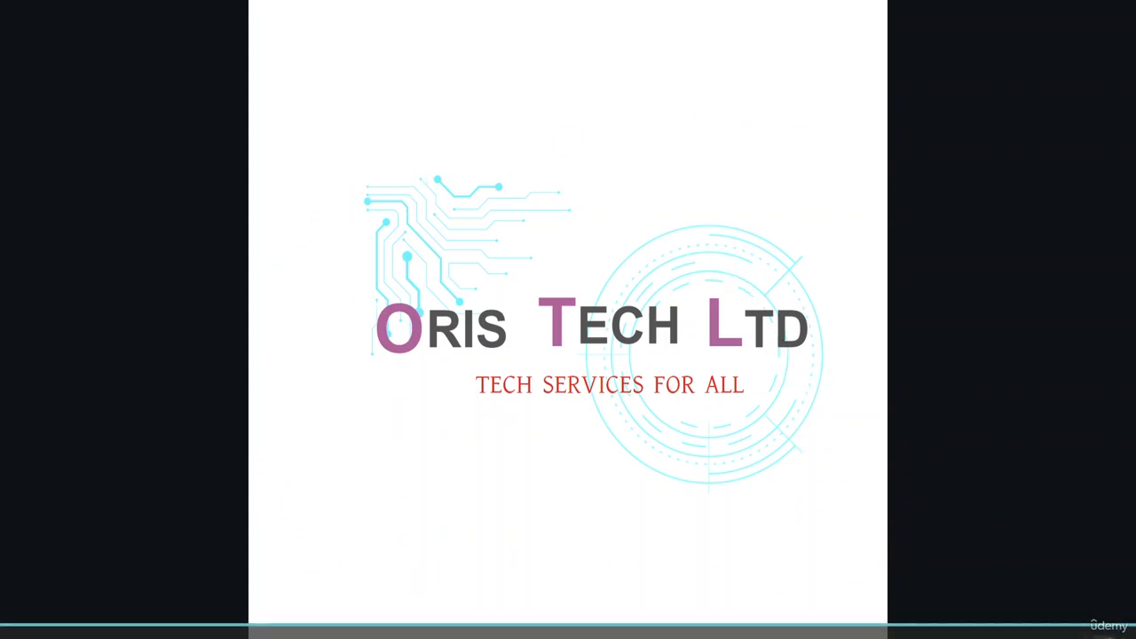
{"action": "left_click", "coordinate": [1106, 632]}
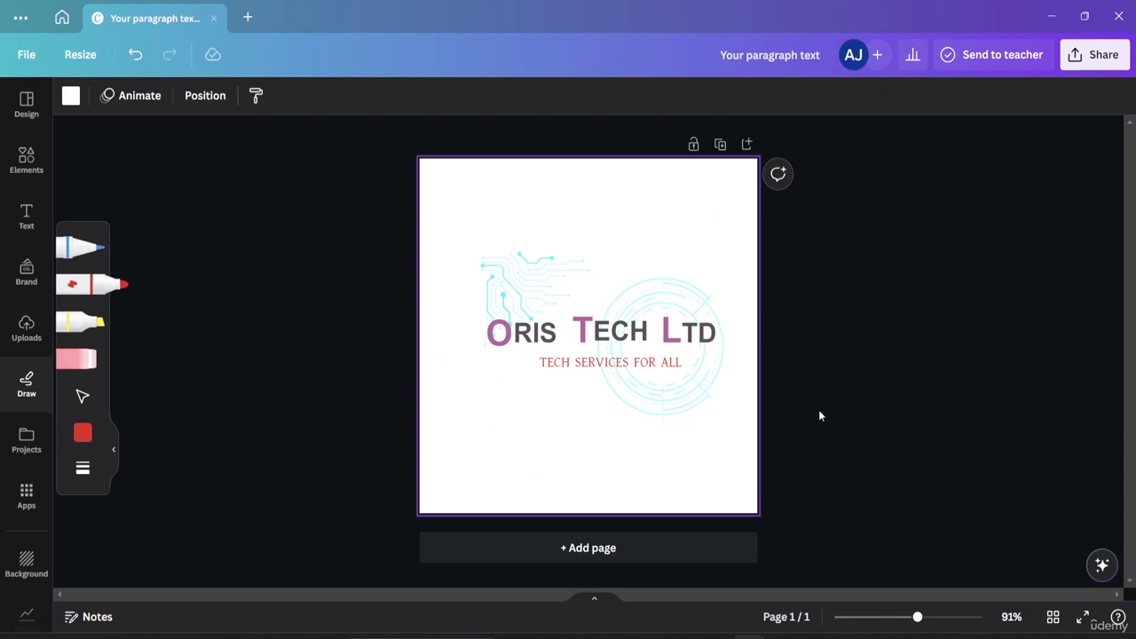
Step: Download the logo as a PNG at 500 × 500 px with a transparent background
{"action": "left_click", "coordinate": [1096, 56]}
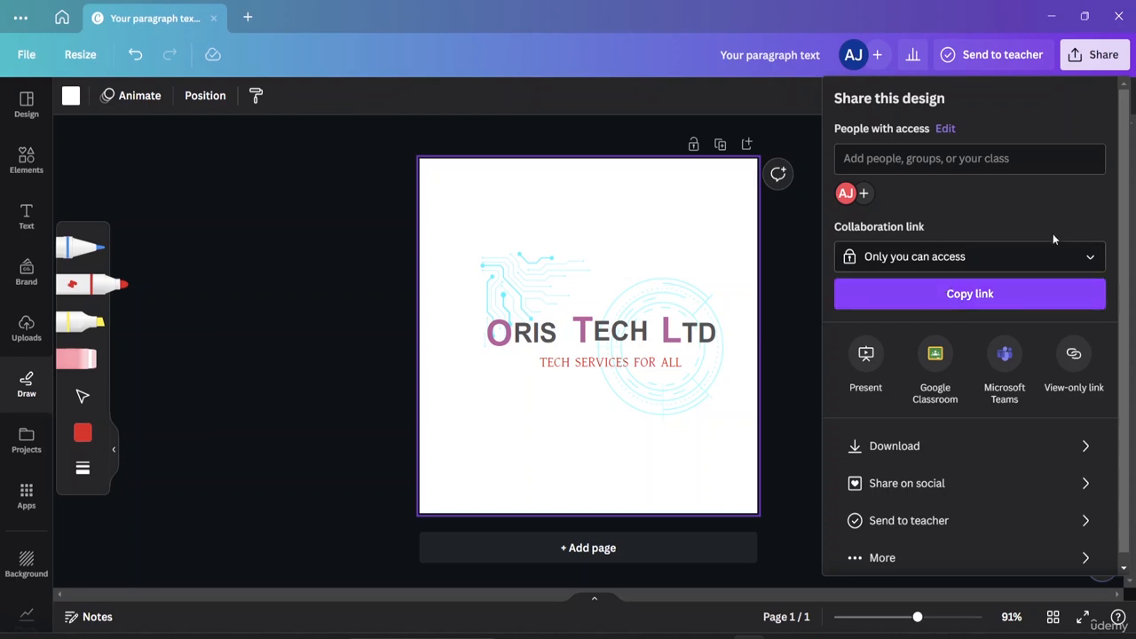
{"action": "left_click", "coordinate": [923, 444]}
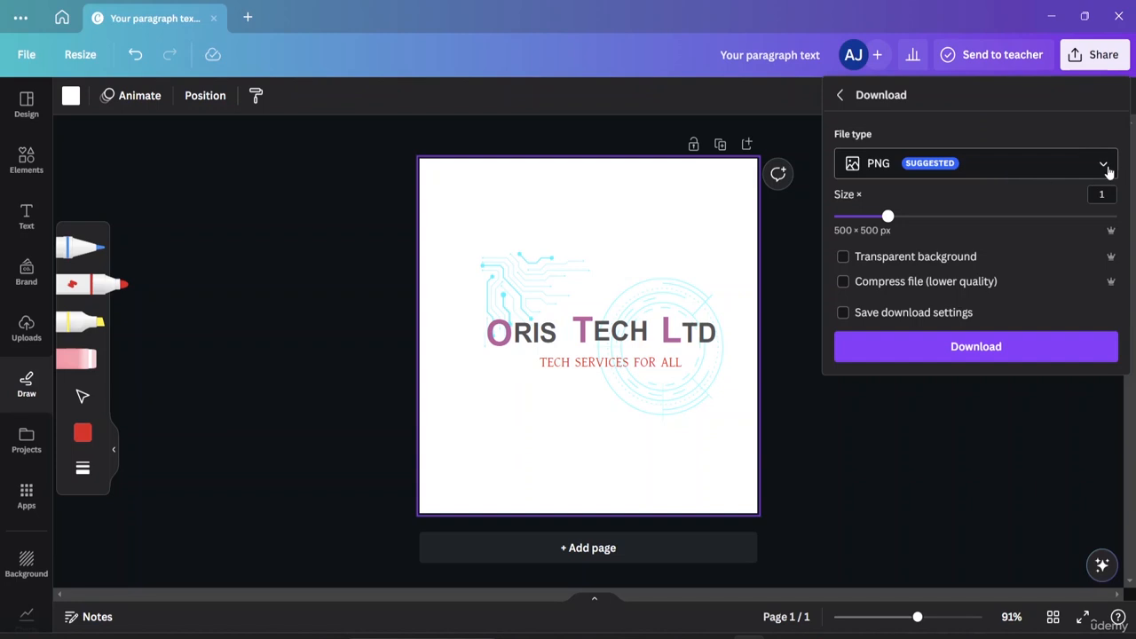
{"action": "left_click", "coordinate": [1106, 167]}
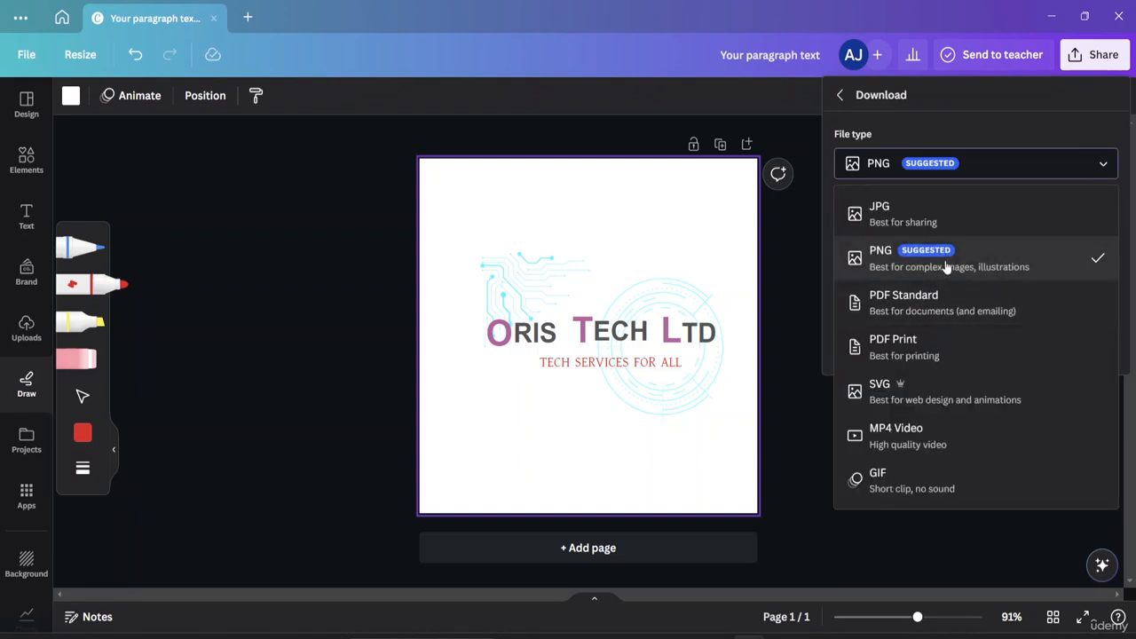
{"action": "left_click", "coordinate": [1020, 266]}
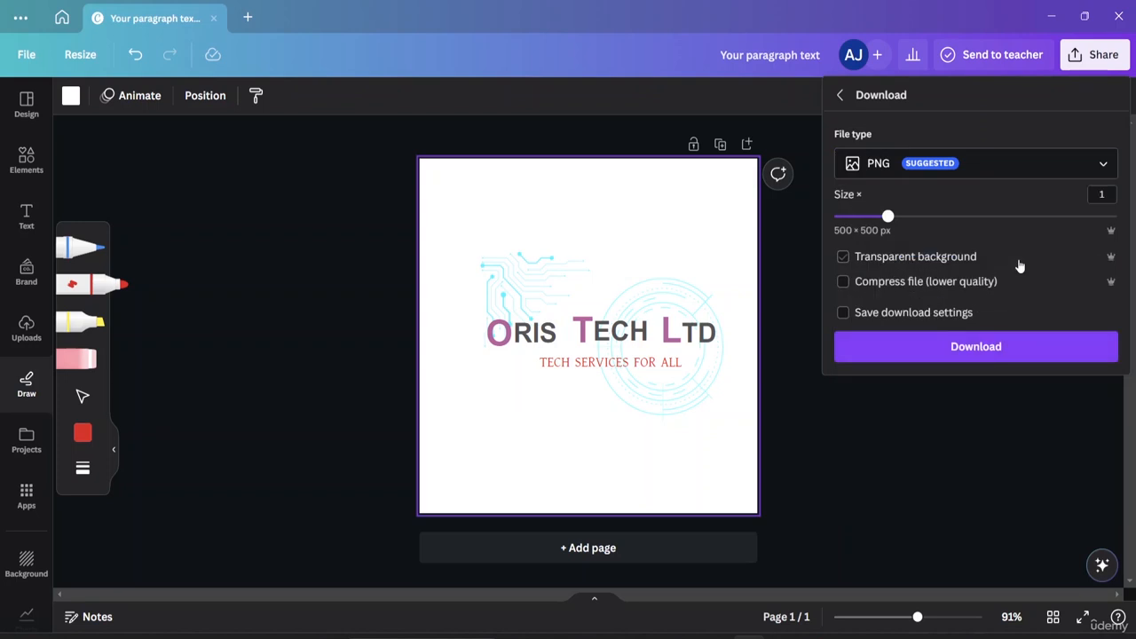
{"action": "left_click", "coordinate": [843, 257]}
{"action": "left_click", "coordinate": [843, 260]}
{"action": "left_click", "coordinate": [939, 345]}
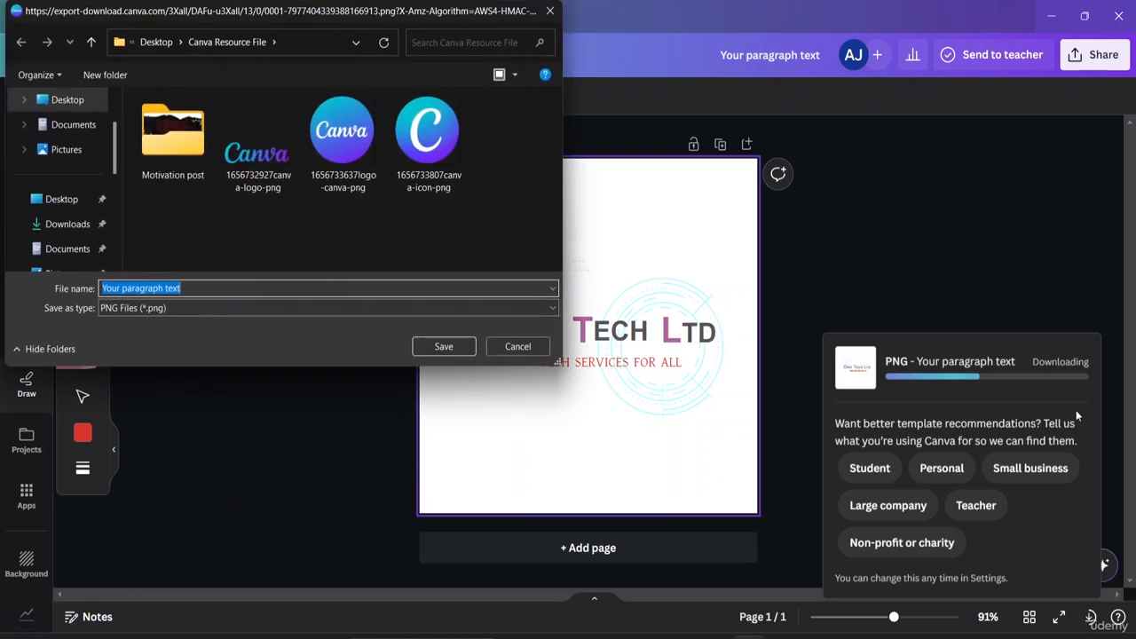
Step: Name the file Logo in Canva, save it in the Canva Resource File folder, and dismiss the download notice
{"action": "left_click", "coordinate": [186, 288]}
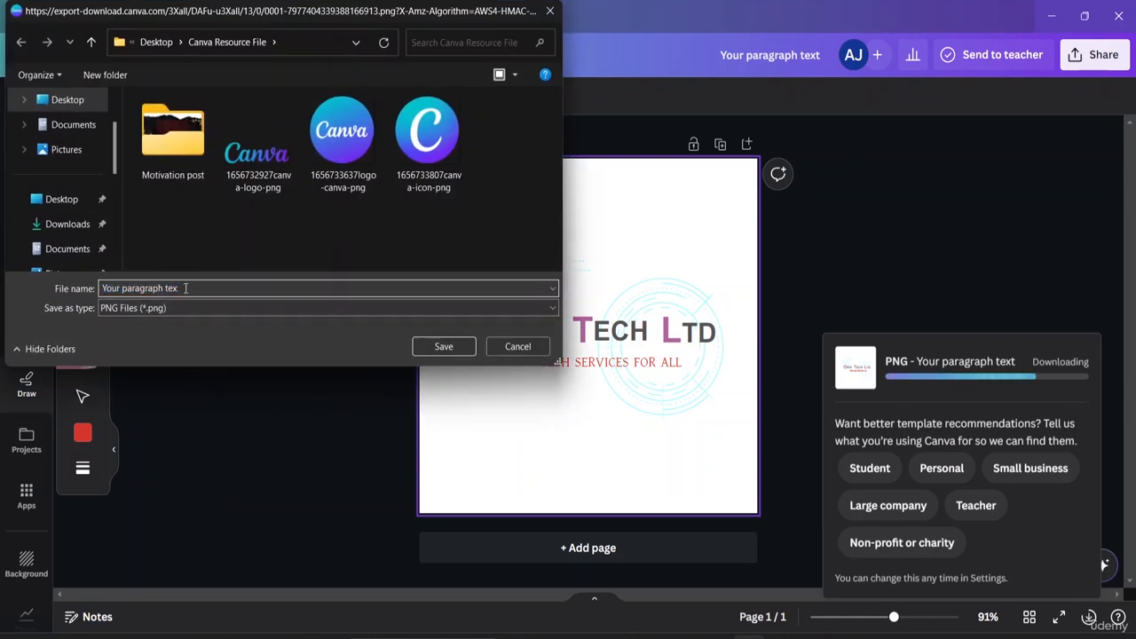
{"action": "key", "text": "BackSpace"}
{"action": "key", "text": "BackSpace"}
{"action": "key", "text": "BackSpace"}
{"action": "key", "text": "BackSpace"}
{"action": "key", "text": "BackSpace"}
{"action": "key", "text": "BackSpace"}
{"action": "key", "text": "BackSpace"}
{"action": "key", "text": "BackSpace"}
{"action": "key", "text": "BackSpace"}
{"action": "key", "text": "BackSpace"}
{"action": "key", "text": "BackSpace"}
{"action": "key", "text": "BackSpace"}
{"action": "key", "text": "BackSpace"}
{"action": "key", "text": "BackSpace"}
{"action": "key", "text": "BackSpace"}
{"action": "key", "text": "BackSpace"}
{"action": "key", "text": "BackSpace"}
{"action": "key", "text": "BackSpace"}
{"action": "type", "text": "LO"}
{"action": "key", "text": "BackSpace"}
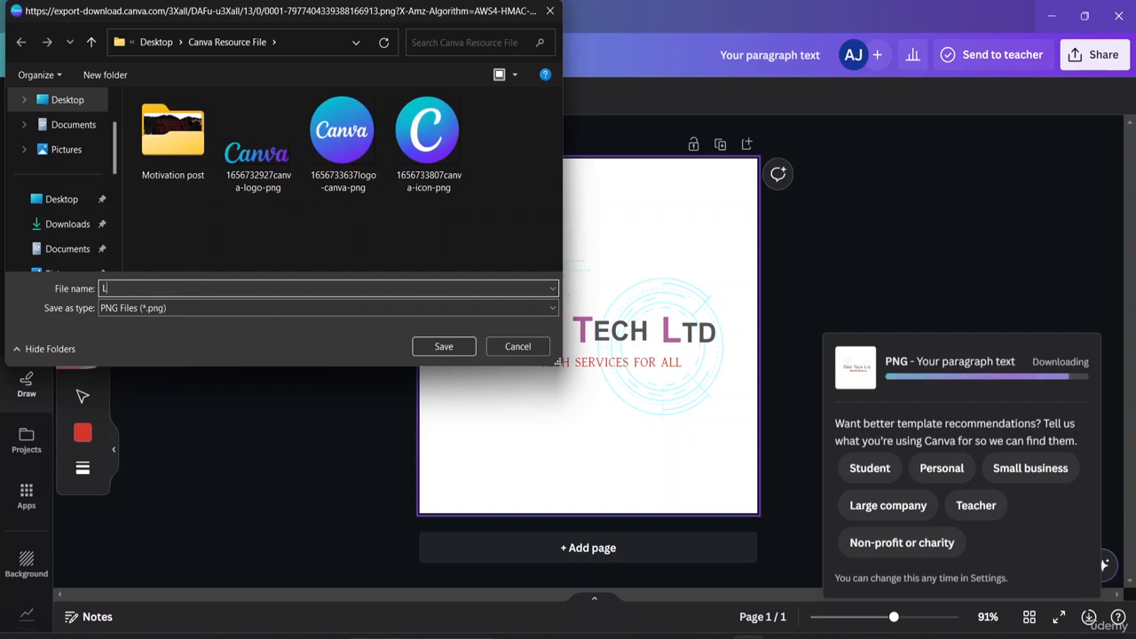
{"action": "type", "text": "Ogo"}
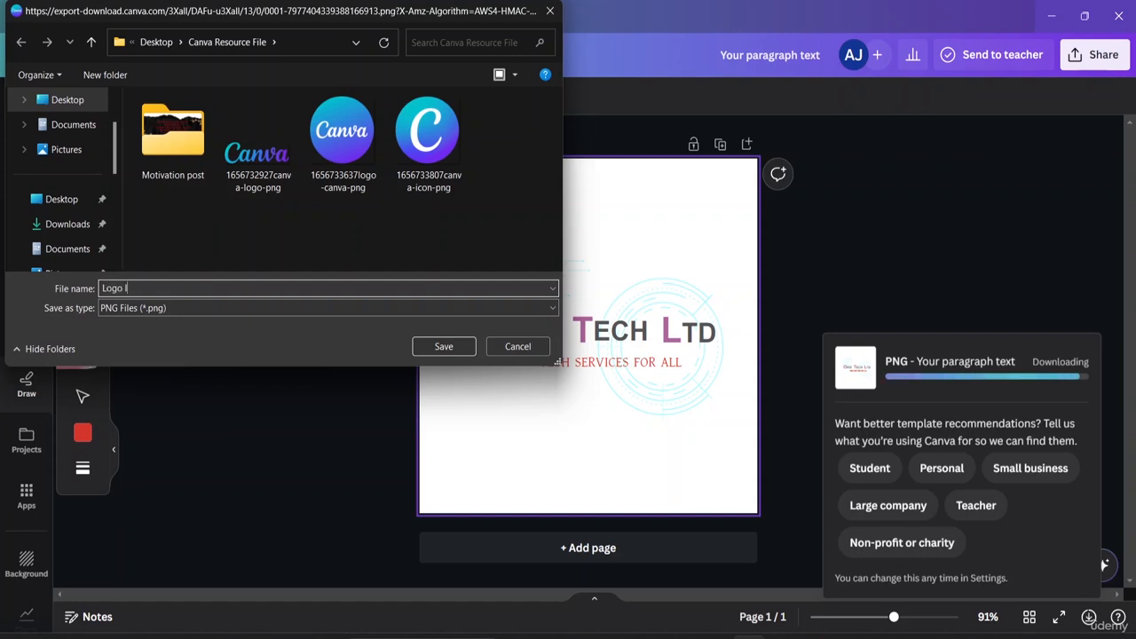
{"action": "type", "text": " in"}
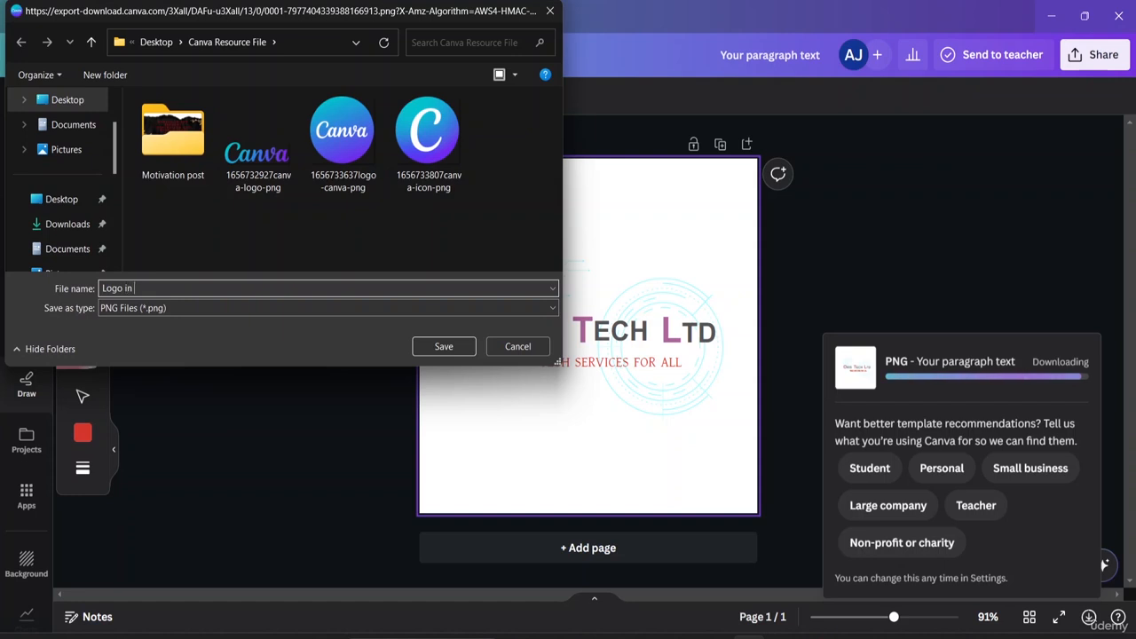
{"action": "type", "text": " Canva"}
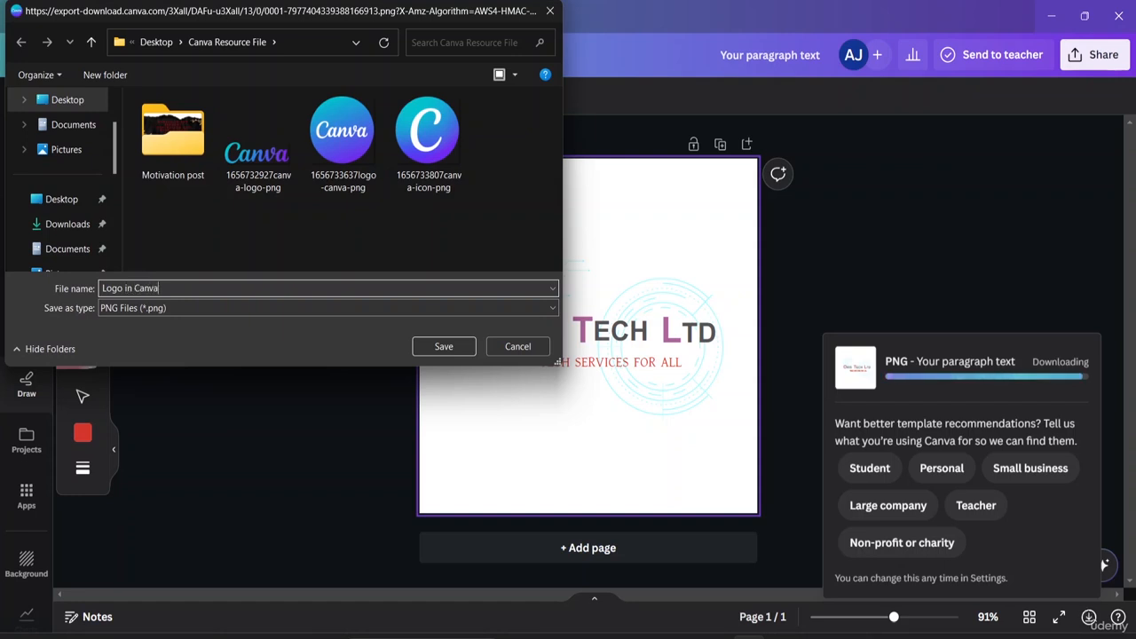
{"action": "left_click", "coordinate": [450, 347]}
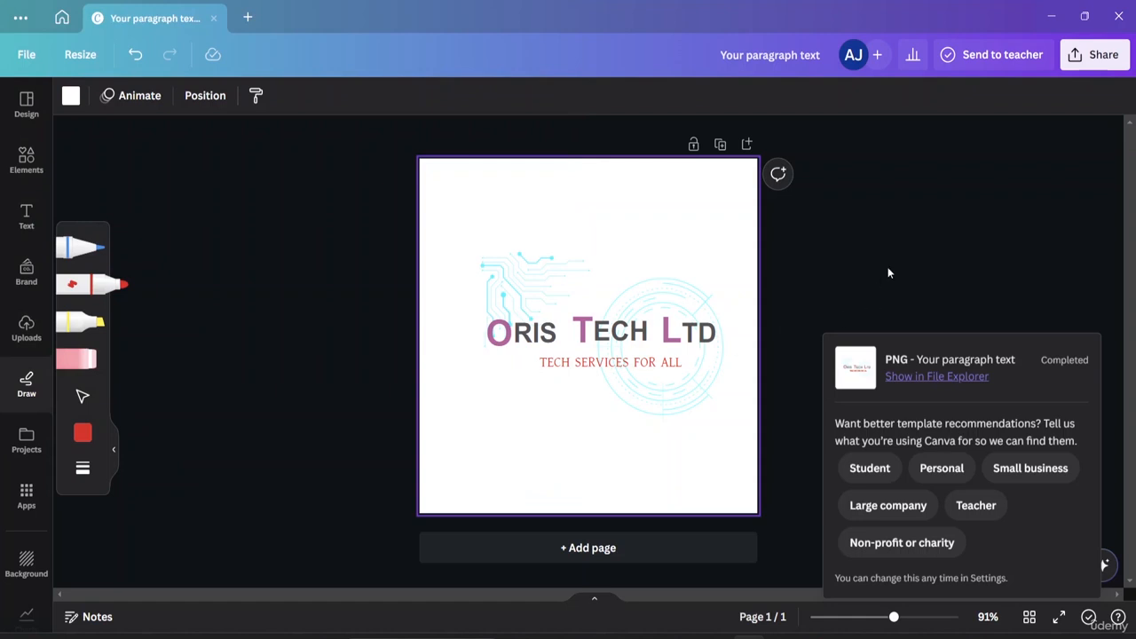
{"action": "left_click", "coordinate": [922, 245]}
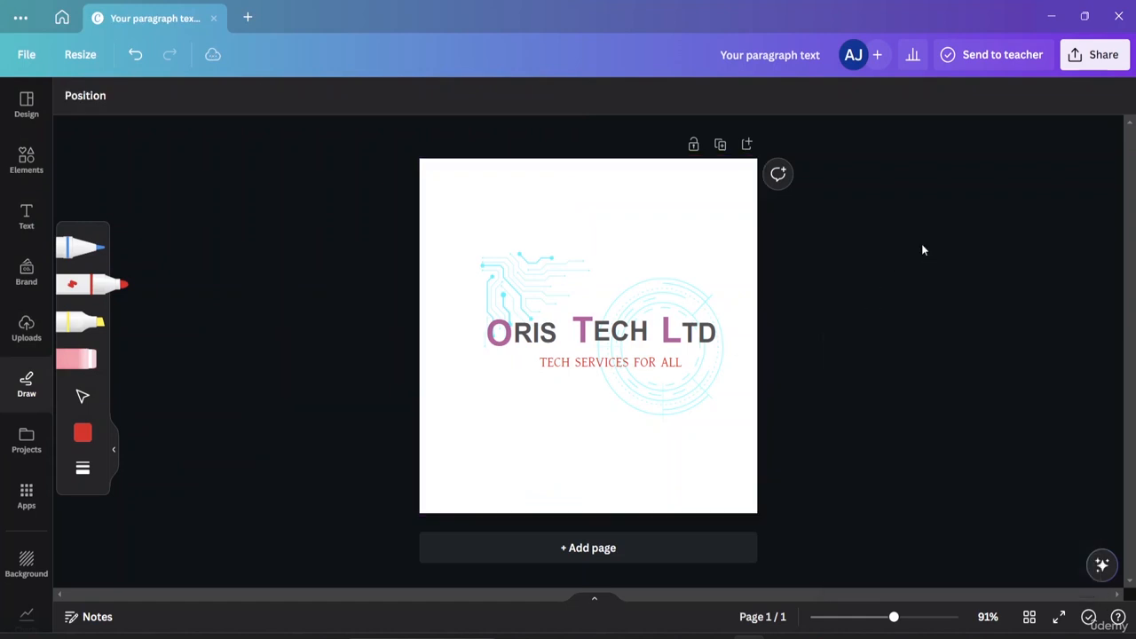
Step: Switch to File Explorer, view the Logo in Canva image from the Canva Resource File folder, and close the viewer
{"action": "left_click", "coordinate": [653, 636]}
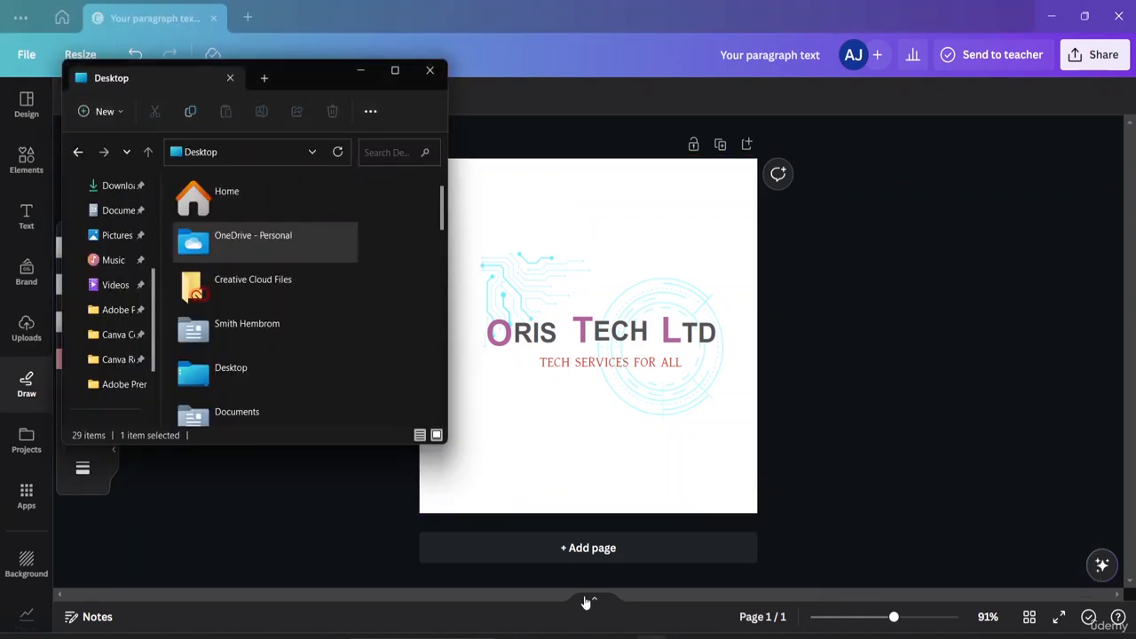
{"action": "left_click", "coordinate": [137, 364]}
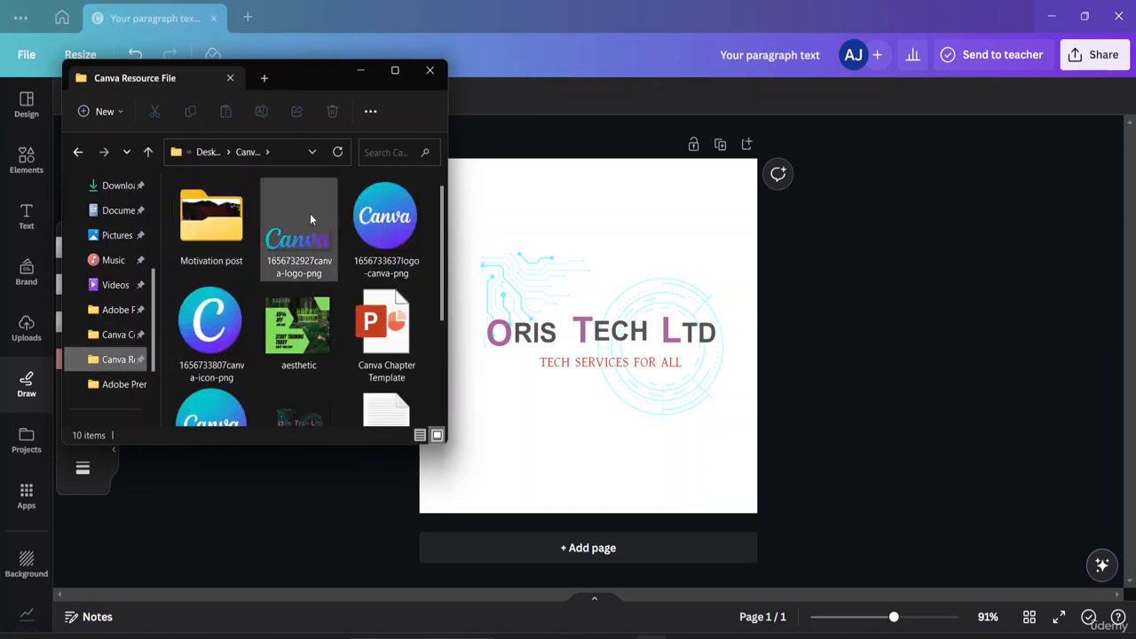
{"action": "scroll", "coordinate": [302, 249], "scroll_direction": "down", "scroll_amount": 3}
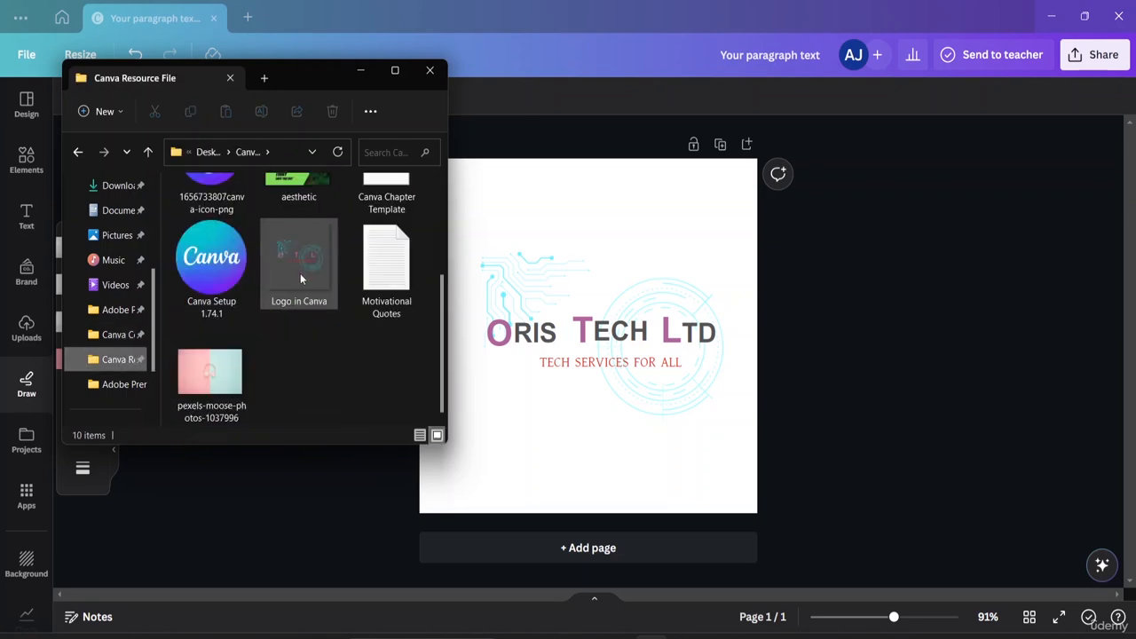
{"action": "left_click", "coordinate": [300, 274]}
{"action": "double_click", "coordinate": [301, 273]}
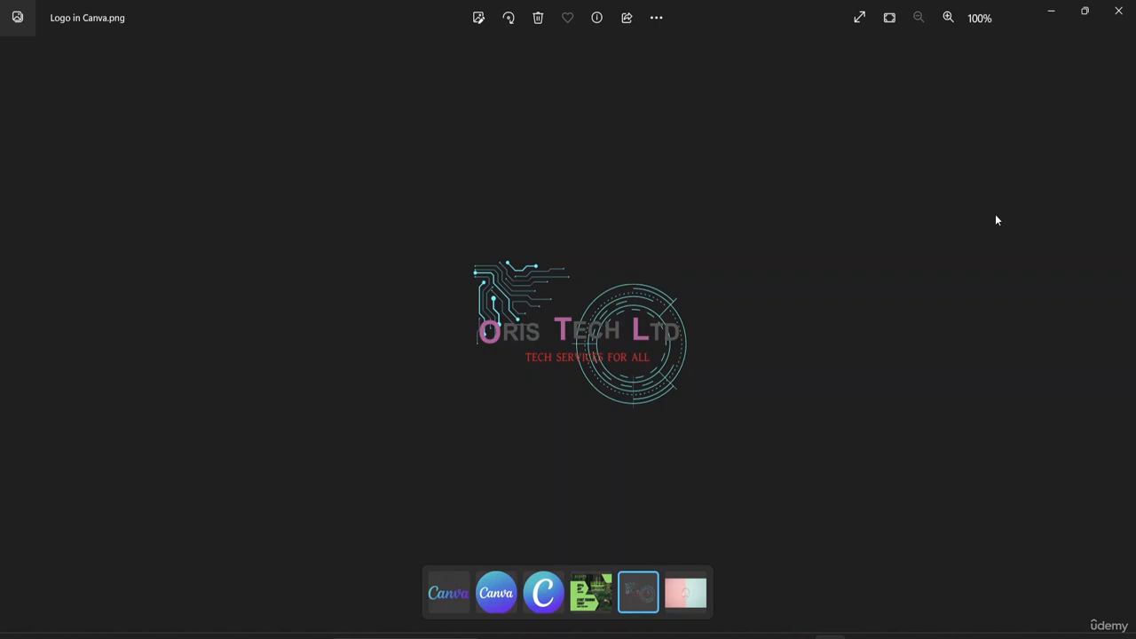
{"action": "left_click", "coordinate": [1118, 11]}
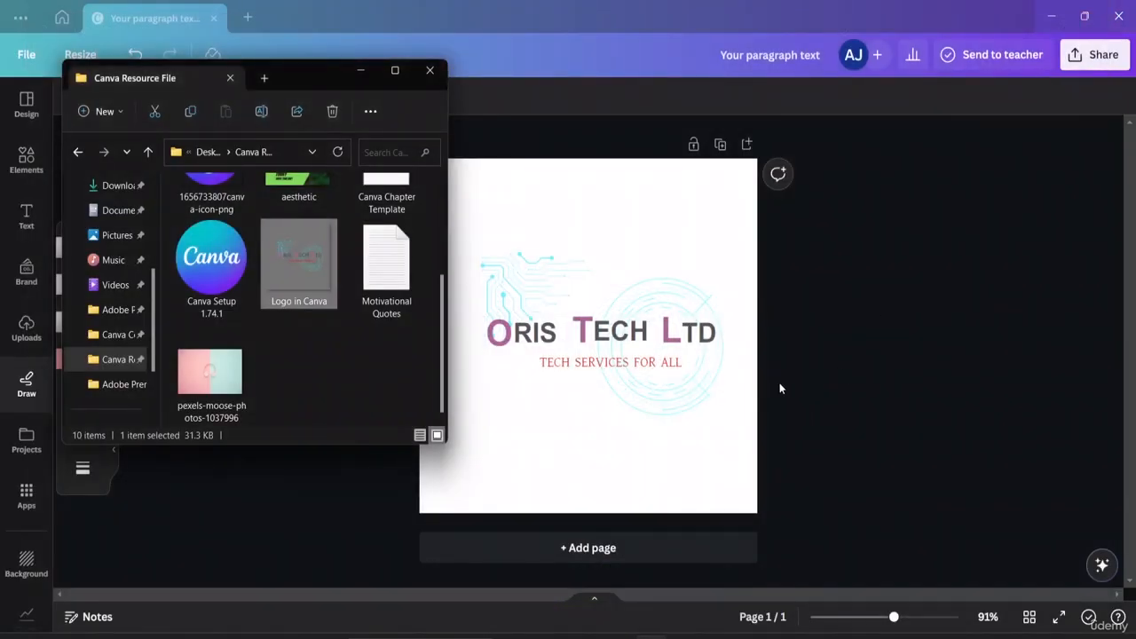
Step: Close the File Explorer window, return to Canva, and browse the technology graphics in the elements library
{"action": "left_click", "coordinate": [431, 71]}
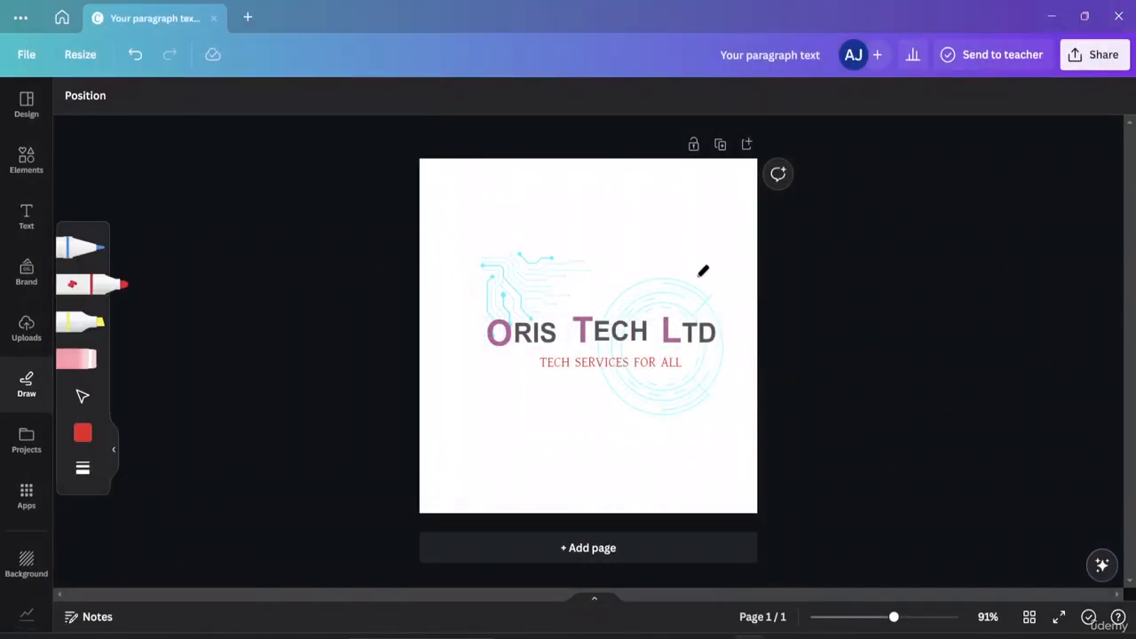
{"action": "left_click", "coordinate": [27, 160]}
{"action": "scroll", "coordinate": [204, 355], "scroll_direction": "down", "scroll_amount": 6}
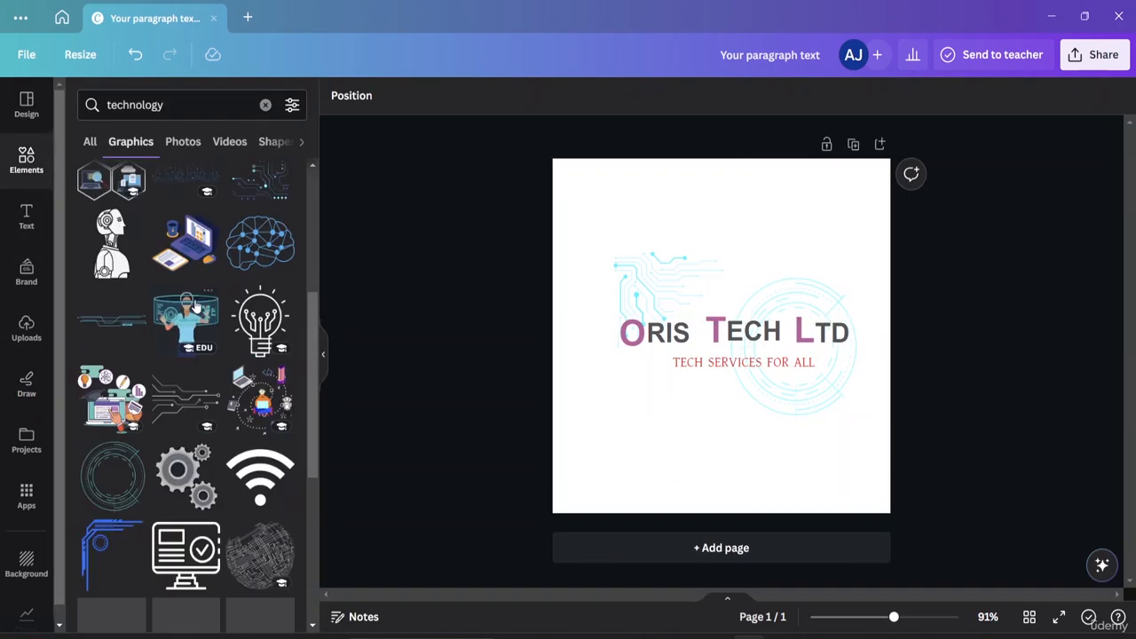
{"action": "scroll", "coordinate": [206, 368], "scroll_direction": "down", "scroll_amount": 4}
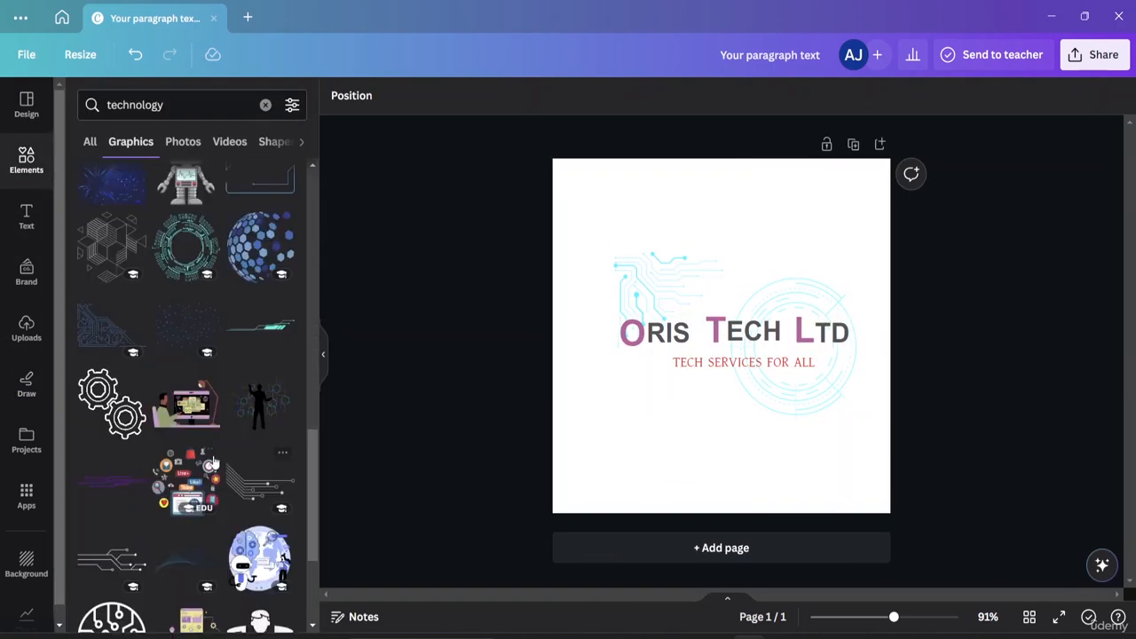
{"action": "scroll", "coordinate": [198, 404], "scroll_direction": "down", "scroll_amount": 2}
{"action": "scroll", "coordinate": [197, 404], "scroll_direction": "down", "scroll_amount": 2}
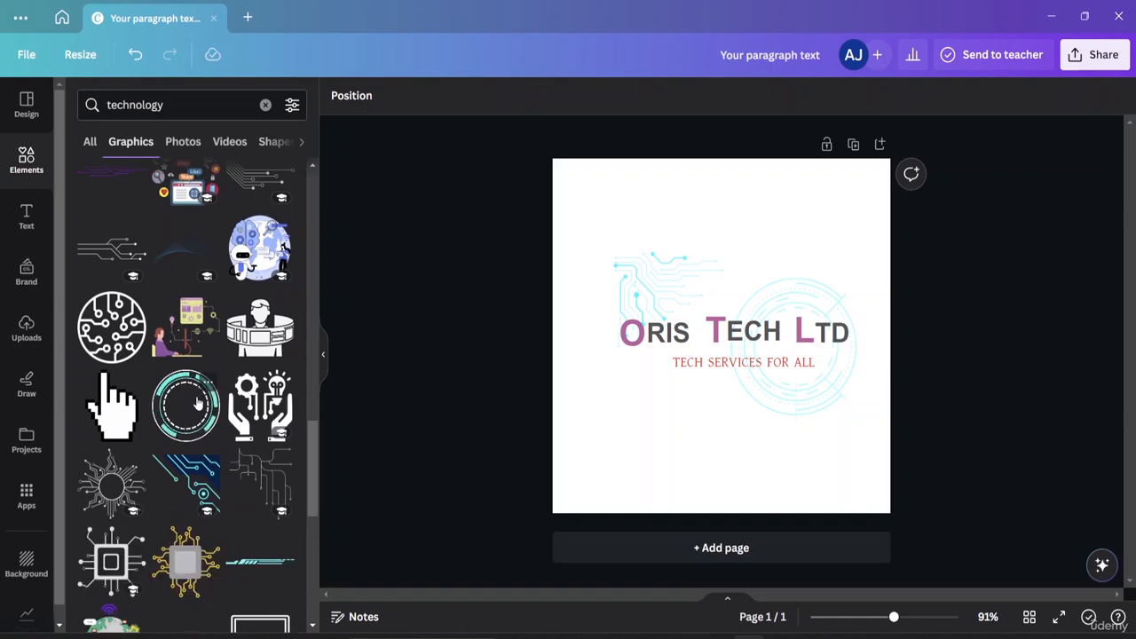
{"action": "scroll", "coordinate": [201, 402], "scroll_direction": "down", "scroll_amount": 3}
{"action": "scroll", "coordinate": [199, 400], "scroll_direction": "down", "scroll_amount": 1}
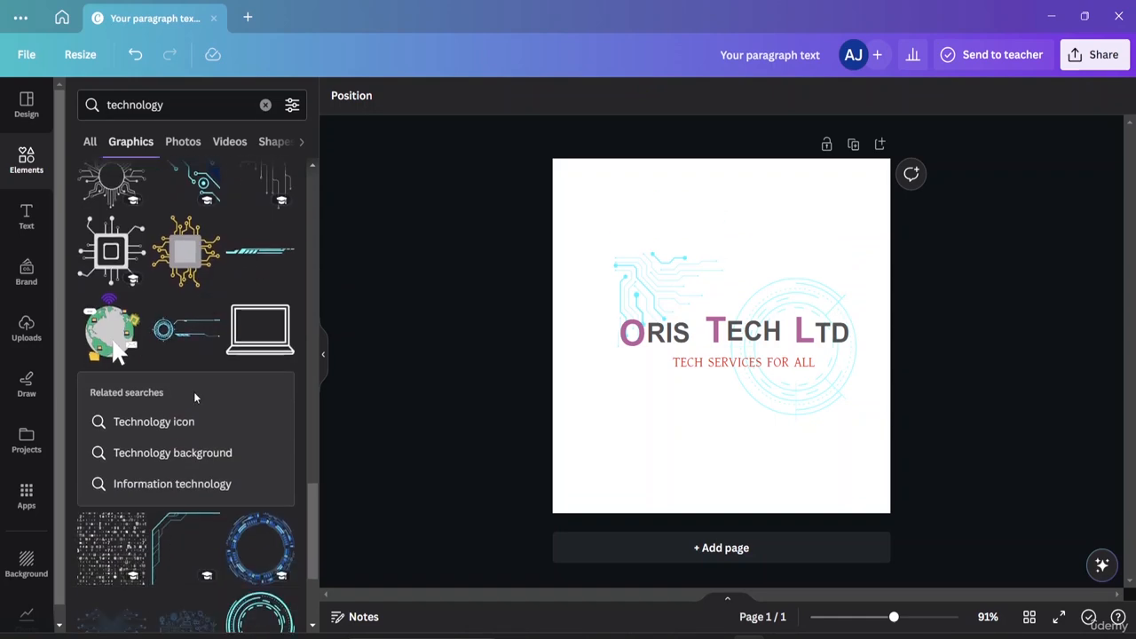
{"action": "scroll", "coordinate": [195, 397], "scroll_direction": "down", "scroll_amount": 2}
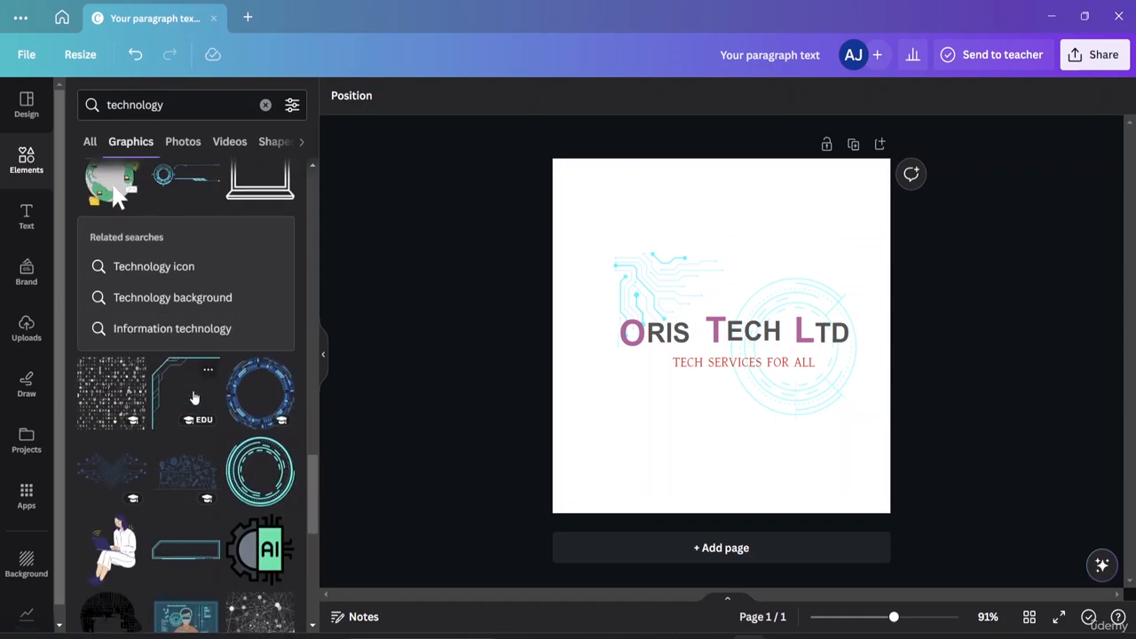
Step: Browse the related search Technology icon, looking through its graphics and its photos
{"action": "left_click", "coordinate": [144, 266]}
{"action": "scroll", "coordinate": [177, 302], "scroll_direction": "down", "scroll_amount": 5}
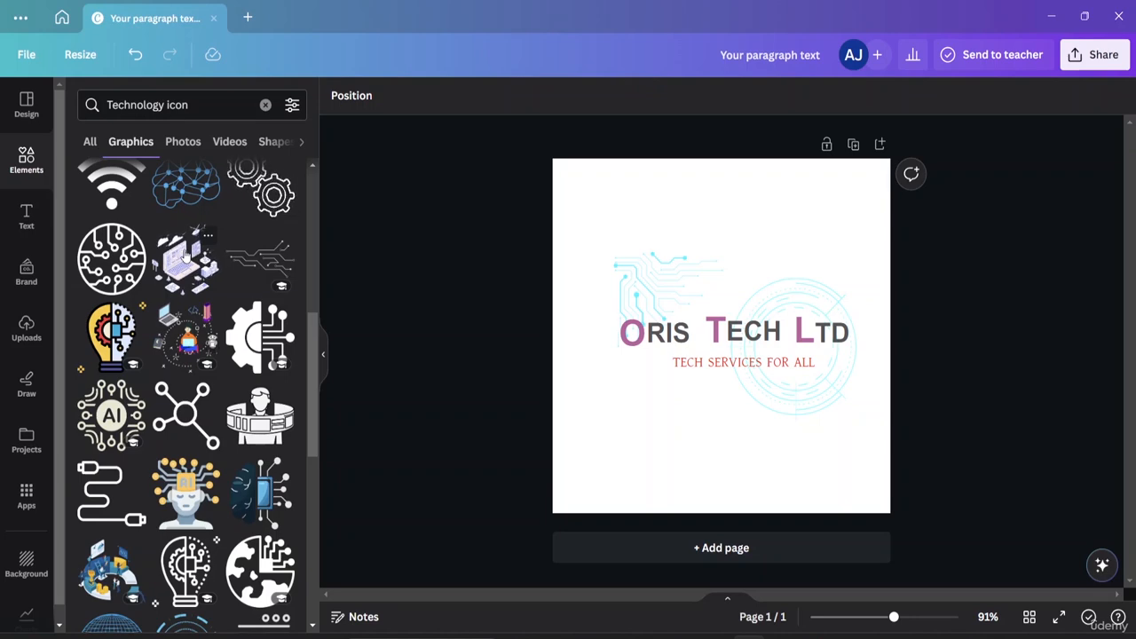
{"action": "scroll", "coordinate": [155, 346], "scroll_direction": "down", "scroll_amount": 3}
{"action": "scroll", "coordinate": [152, 343], "scroll_direction": "down", "scroll_amount": 3}
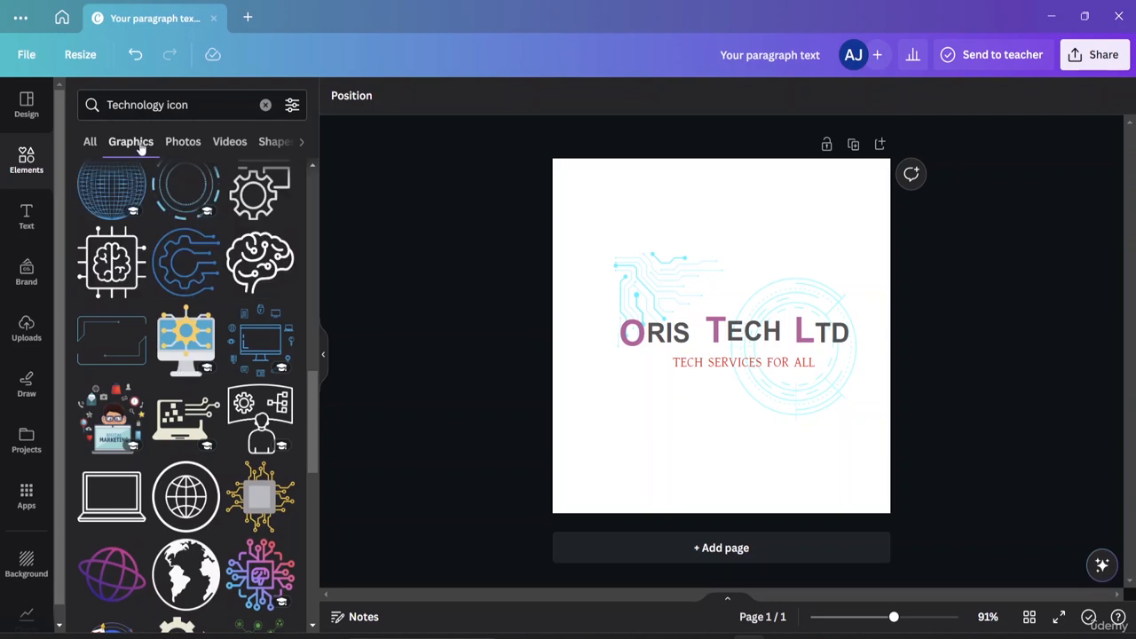
{"action": "left_click", "coordinate": [188, 145]}
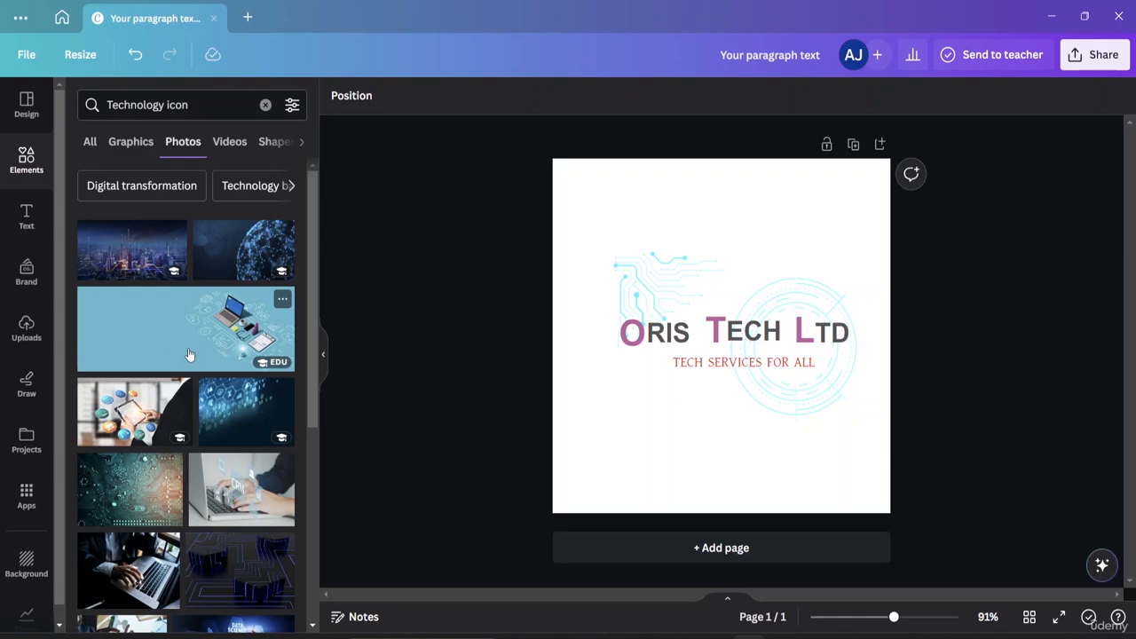
Step: Find the Background app among the Canva apps and search it for computer technology backgrounds
{"action": "left_click", "coordinate": [27, 497]}
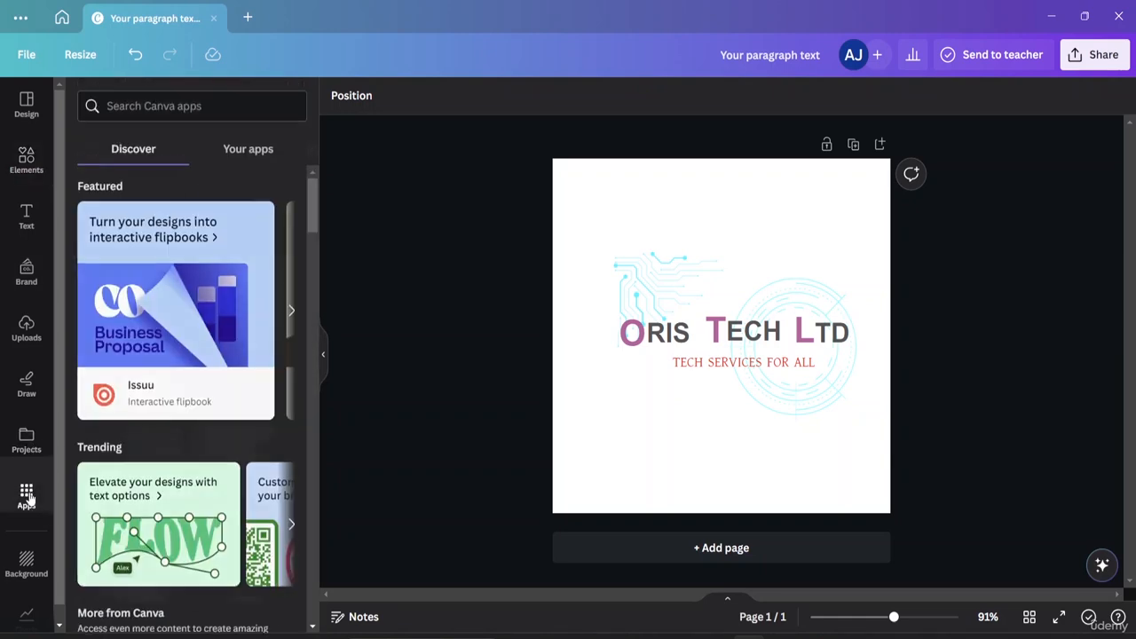
{"action": "scroll", "coordinate": [236, 423], "scroll_direction": "down", "scroll_amount": 5}
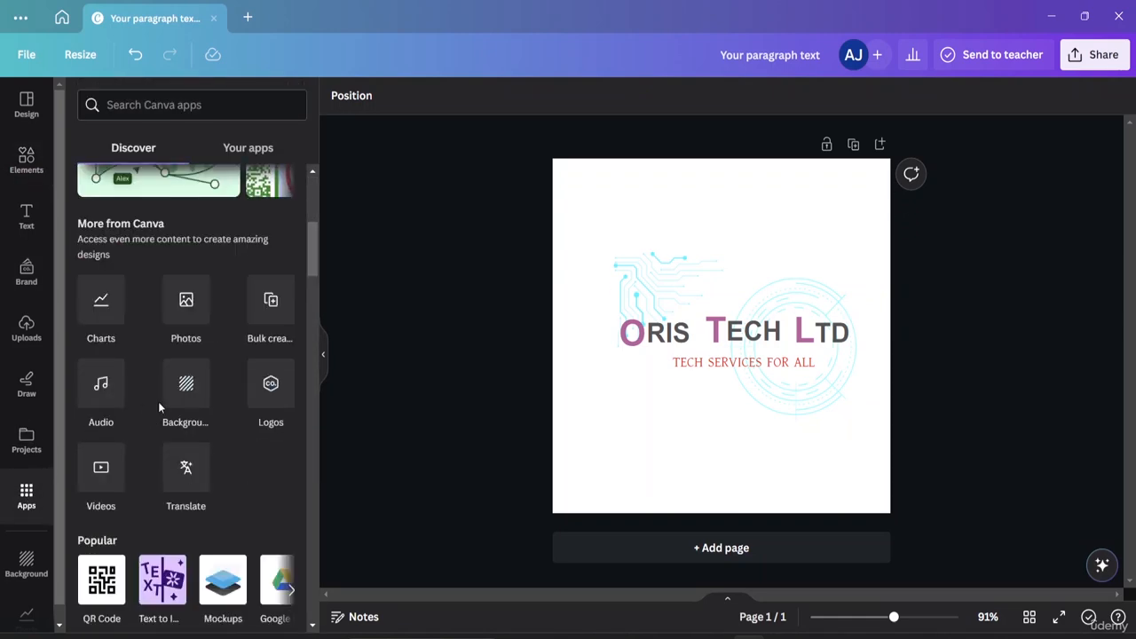
{"action": "left_click", "coordinate": [202, 380]}
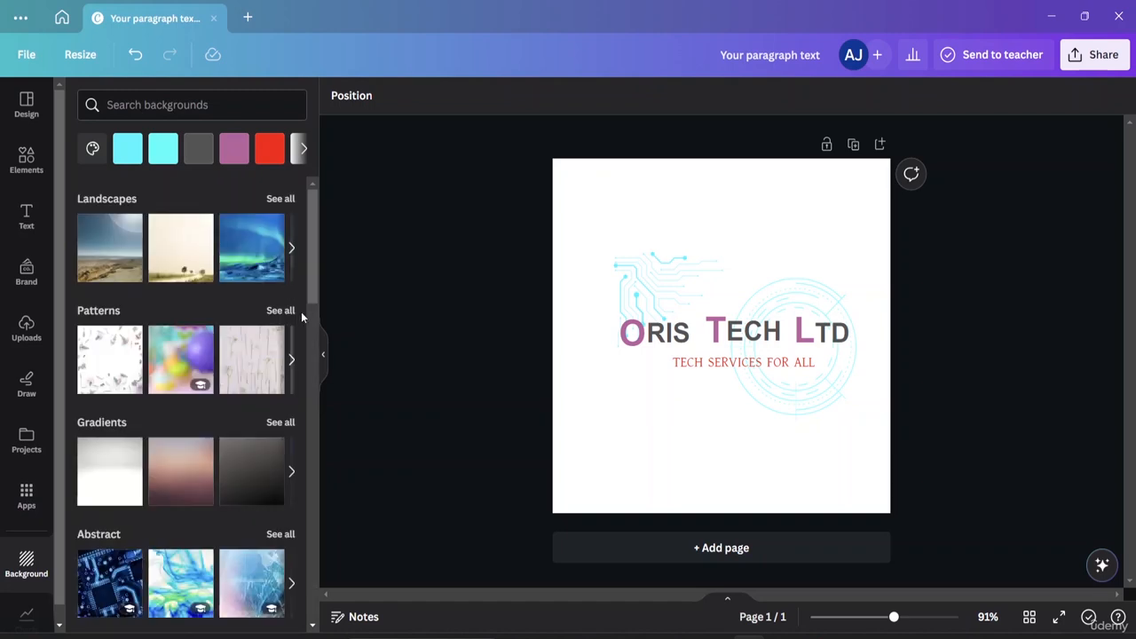
{"action": "left_click", "coordinate": [180, 106]}
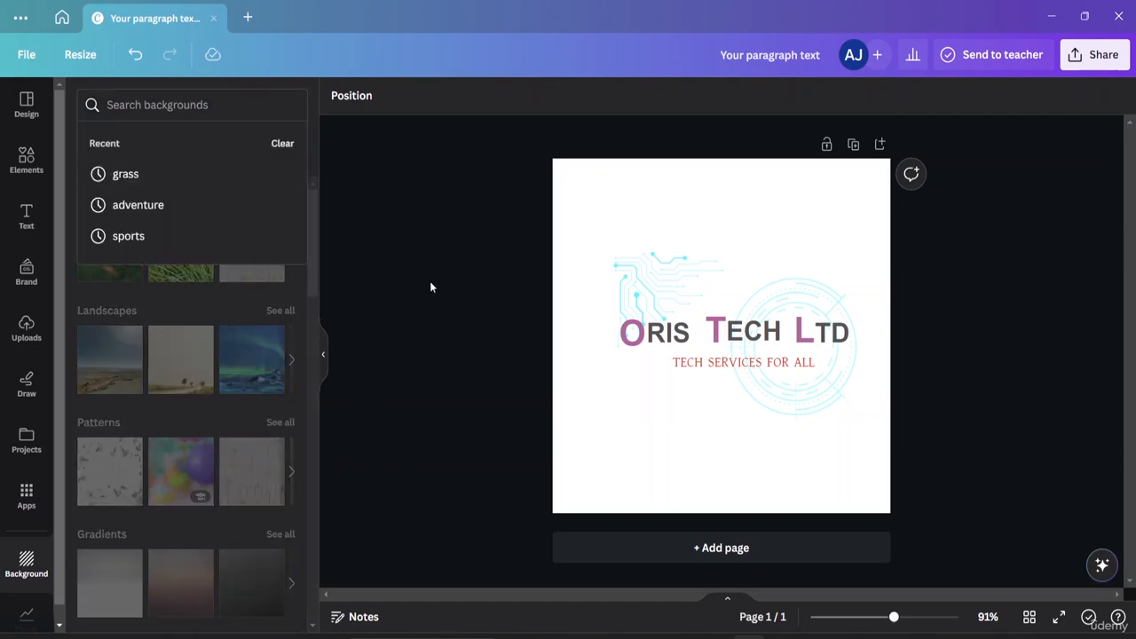
{"action": "type", "text": "tech"}
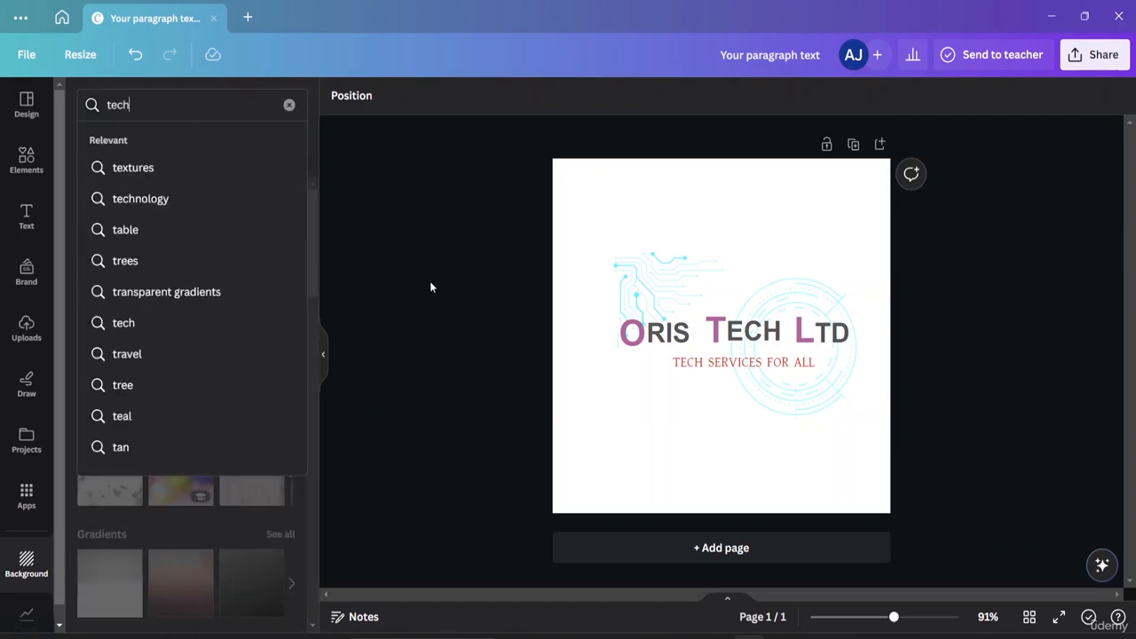
{"action": "type", "text": "nology"}
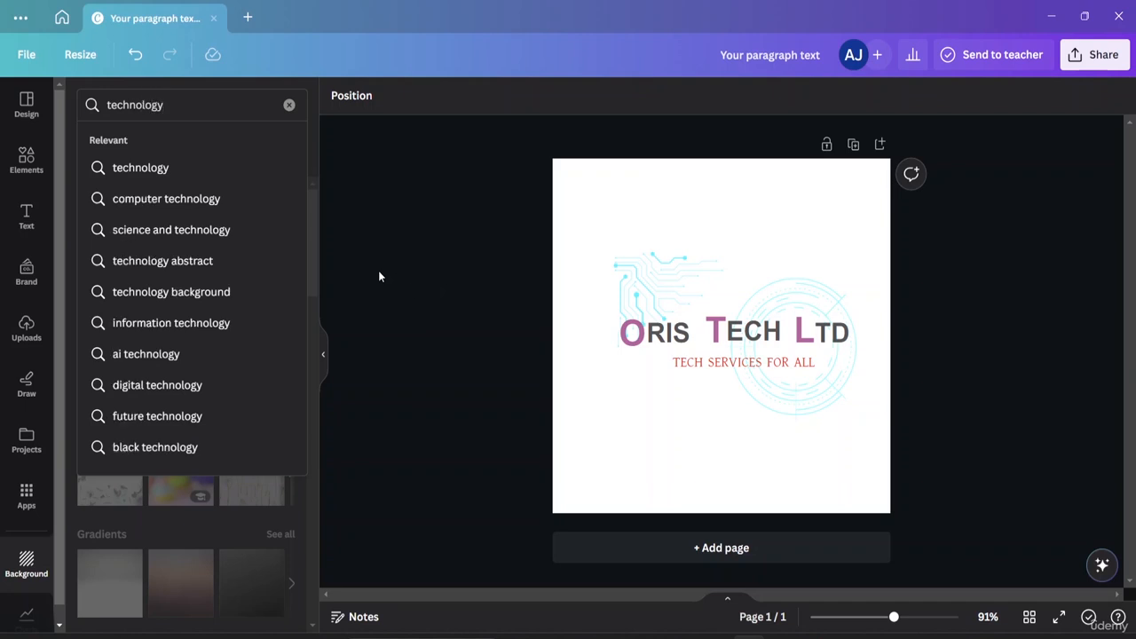
{"action": "left_click", "coordinate": [220, 200]}
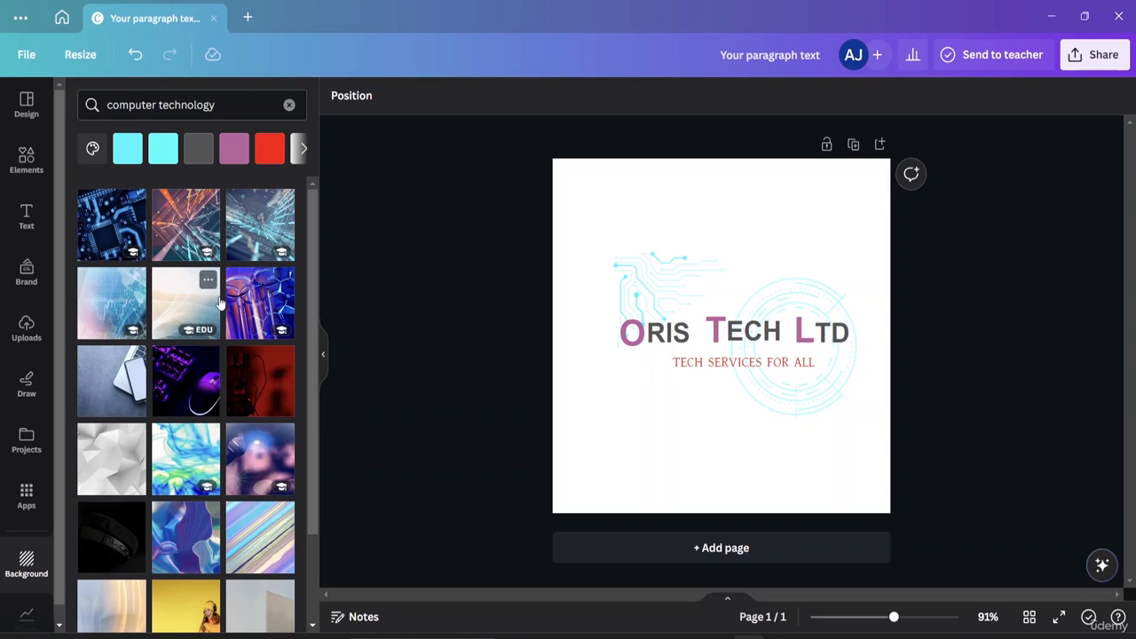
Step: Try the pale wave, grey polygon and dark red images as the logo's background, and delete the background image
{"action": "left_click", "coordinate": [191, 315]}
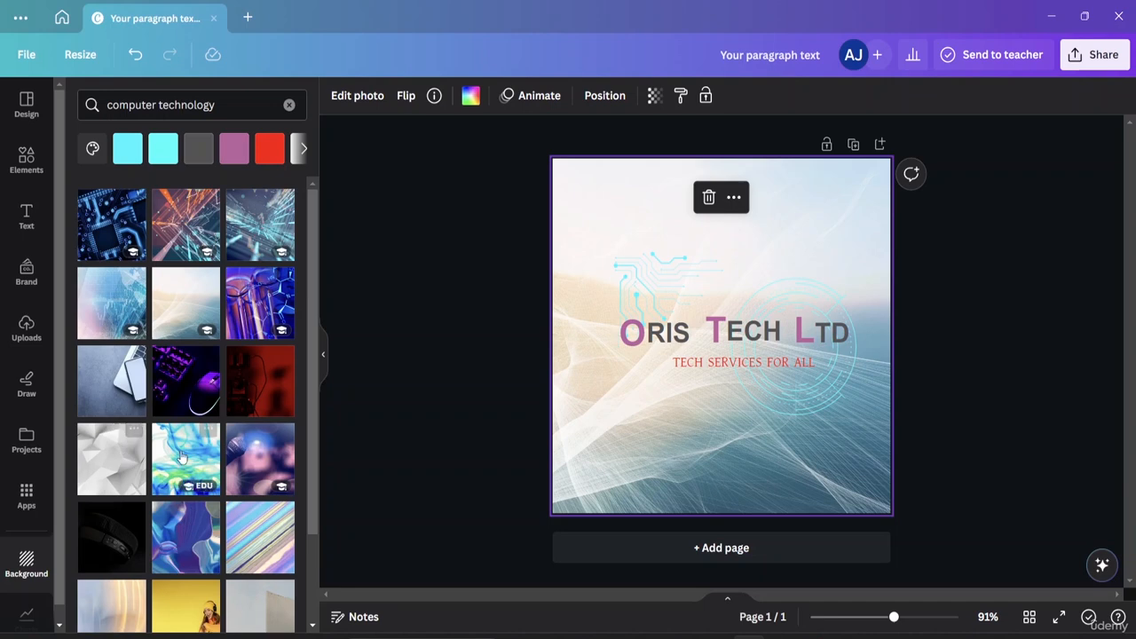
{"action": "left_click", "coordinate": [110, 459]}
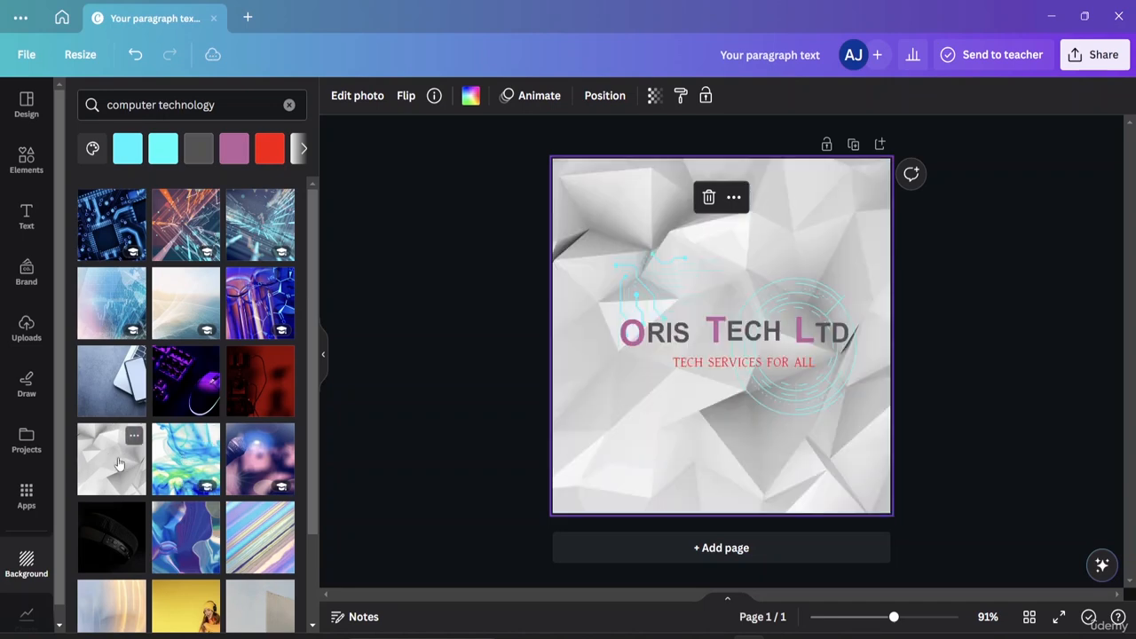
{"action": "left_click", "coordinate": [262, 394]}
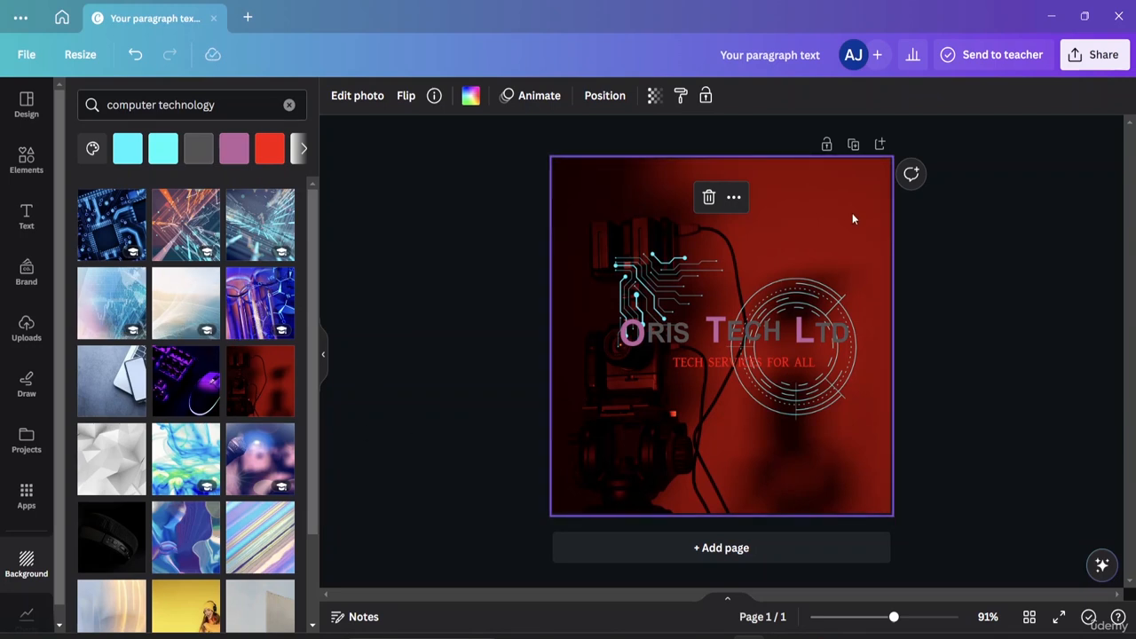
{"action": "left_click", "coordinate": [708, 197]}
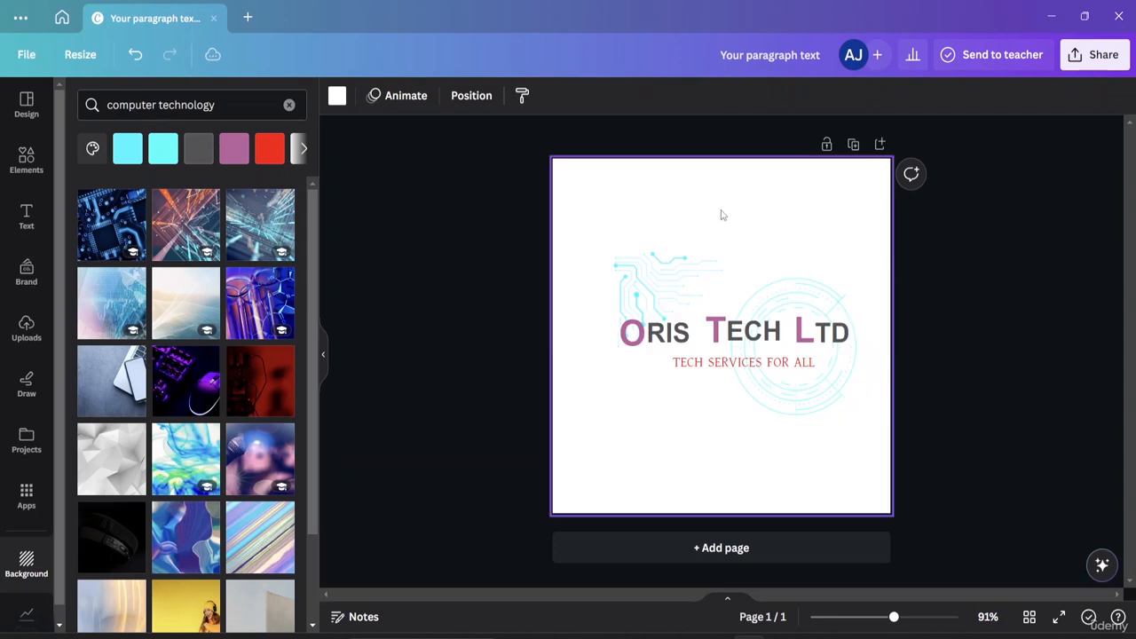